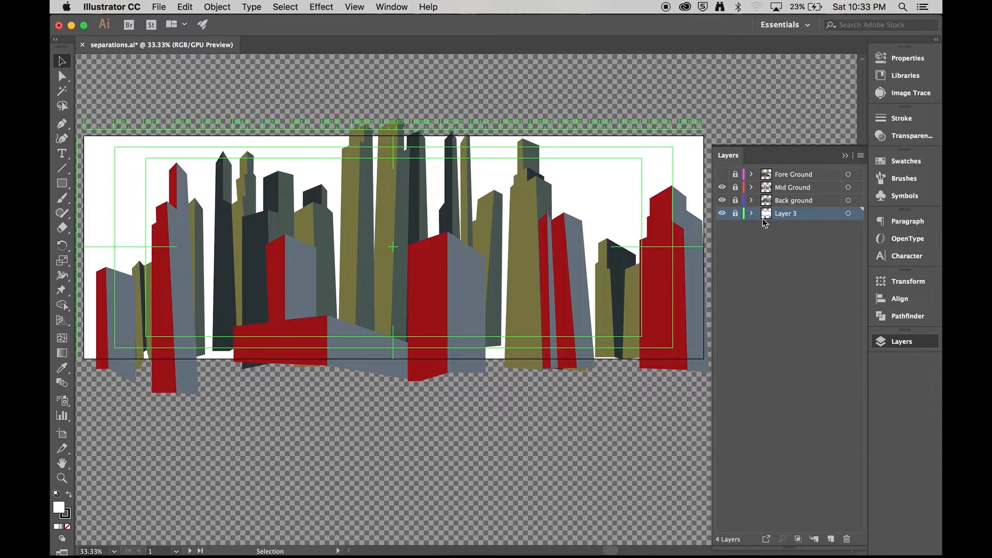
Hide Layer 3 and toggle the Mid Ground and Back ground layers until only the Back ground artwork is shown
{"action": "left_click", "coordinate": [723, 214]}
{"action": "left_click", "coordinate": [722, 200]}
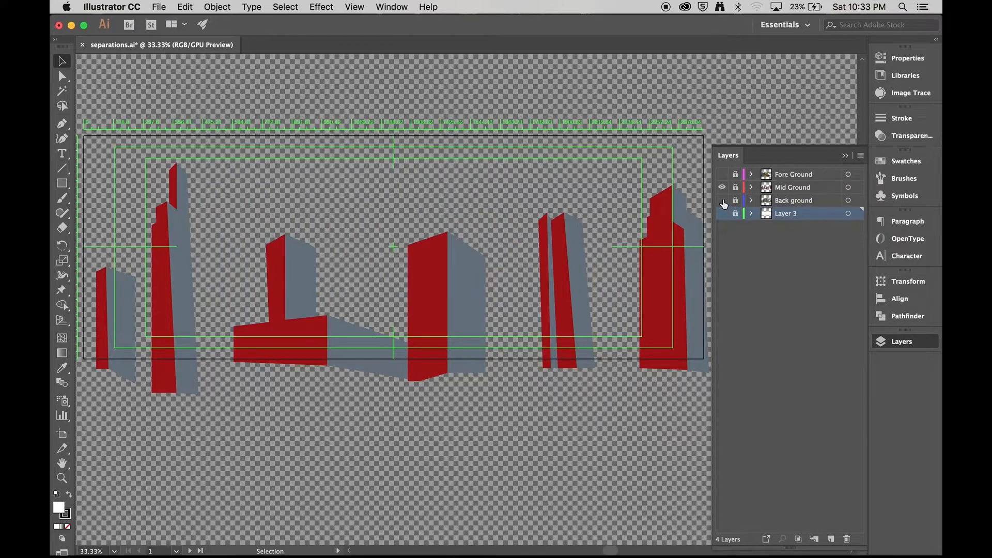
{"action": "left_click", "coordinate": [723, 188]}
{"action": "left_click", "coordinate": [723, 189]}
{"action": "left_click", "coordinate": [722, 188]}
{"action": "left_click", "coordinate": [722, 200]}
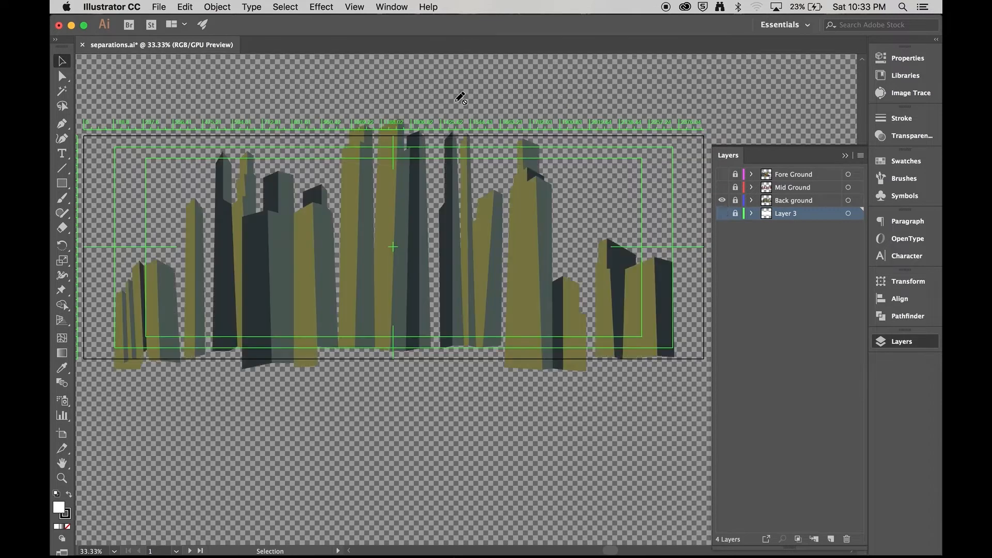
Inspect the Back ground buildings up close and show the Mid Ground and Fore Ground layers over them
{"action": "key", "text": "super+equal"}
{"action": "key", "text": "super+equal"}
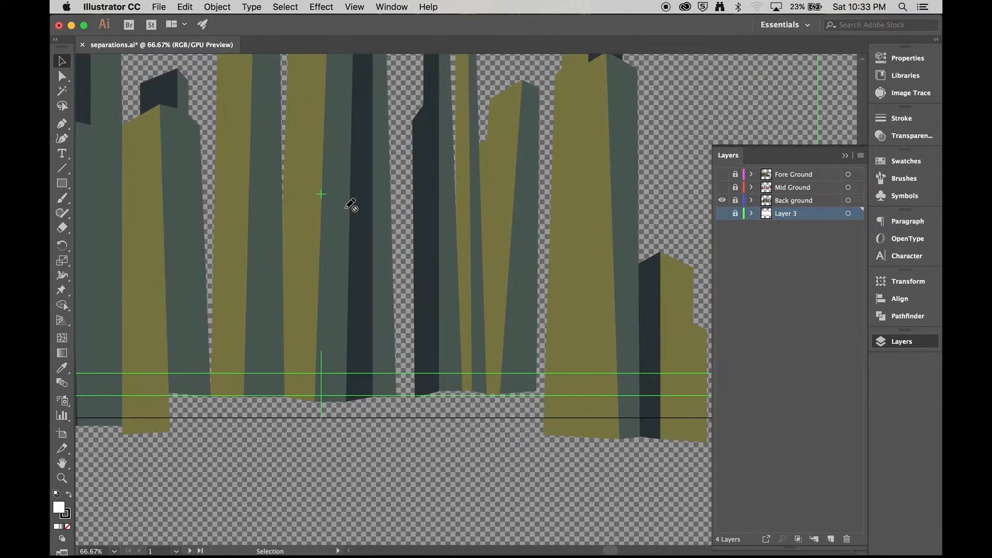
{"action": "left_click_drag", "start_coordinate": [346, 208], "coordinate": [335, 429]}
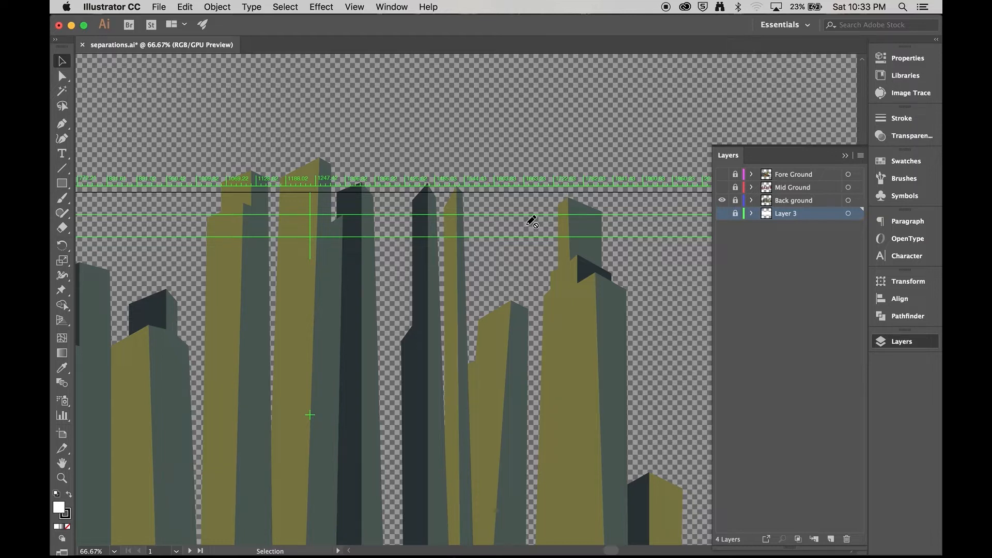
{"action": "scroll", "coordinate": [568, 207], "scroll_direction": "down", "scroll_amount": 5}
{"action": "scroll", "coordinate": [568, 207], "scroll_direction": "left", "scroll_amount": 6}
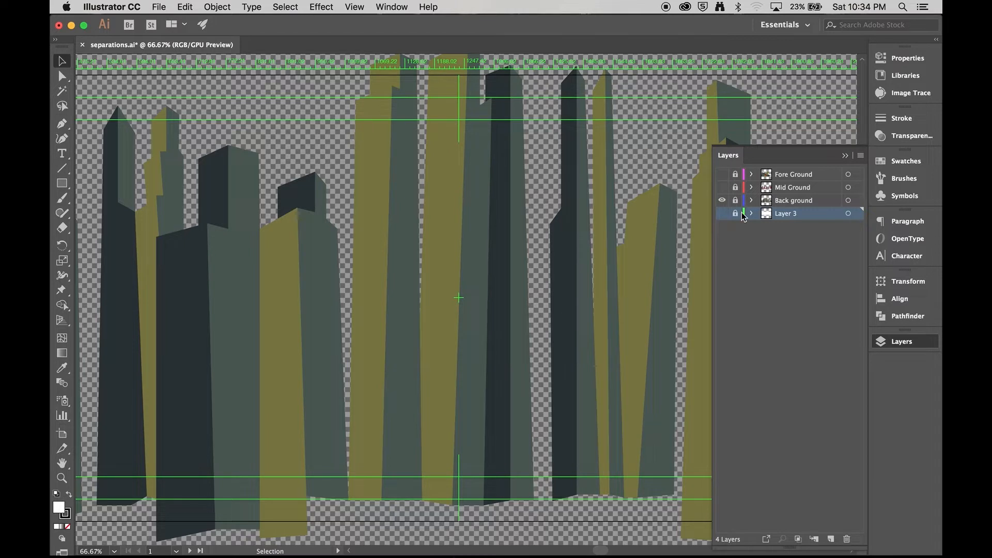
{"action": "left_click", "coordinate": [723, 188]}
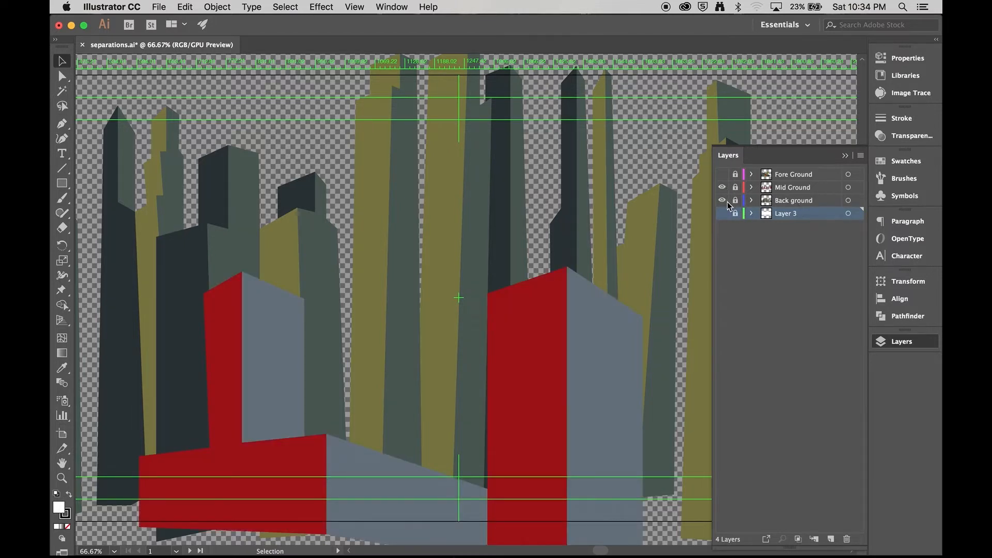
{"action": "left_click", "coordinate": [803, 202]}
{"action": "left_click", "coordinate": [796, 190]}
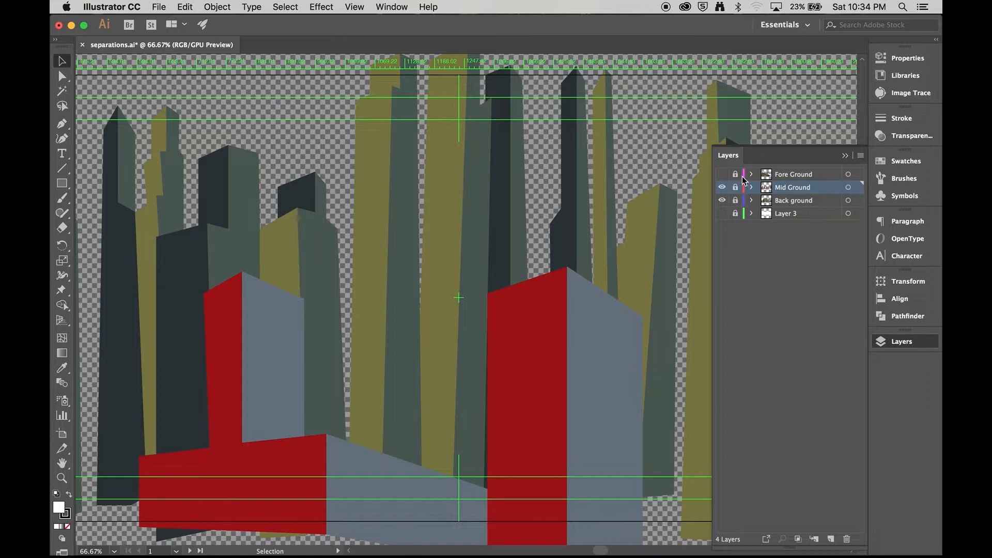
{"action": "left_click", "coordinate": [722, 175]}
{"action": "key", "text": "super+minus"}
{"action": "key", "text": "super+minus"}
{"action": "key", "text": "super+minus"}
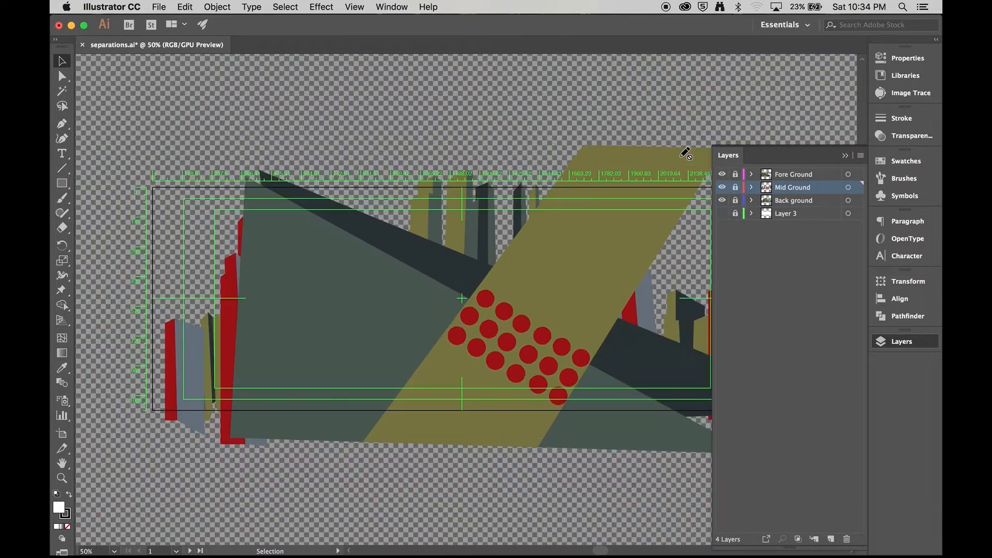
Hide the Mid Ground and Fore Ground layers to isolate the Back ground skyline
{"action": "left_click", "coordinate": [722, 188]}
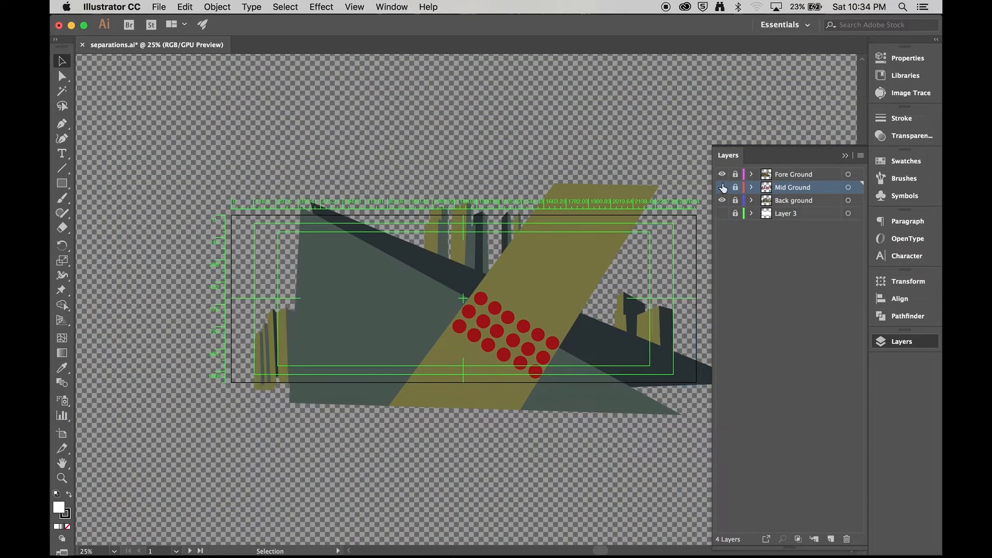
{"action": "left_click", "coordinate": [722, 174]}
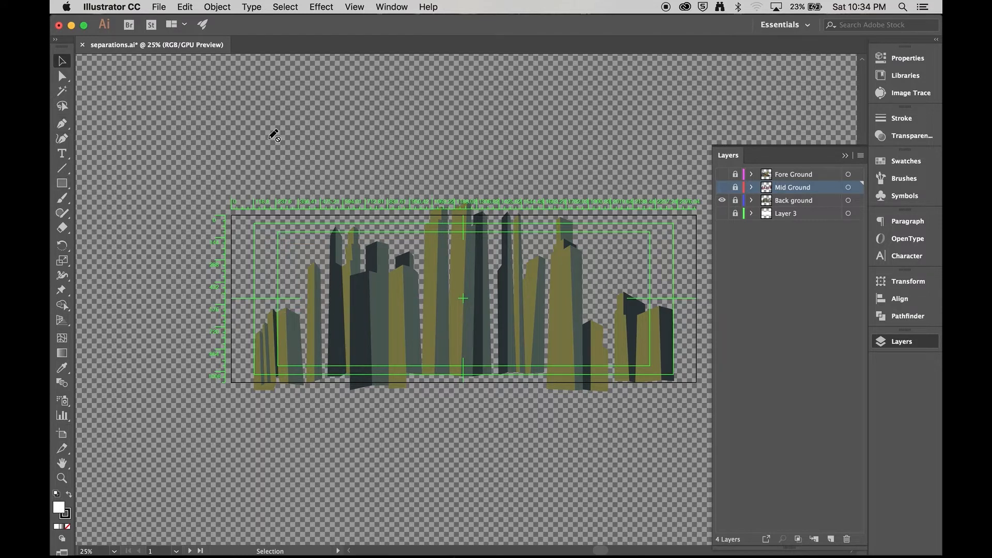
{"action": "left_click_drag", "start_coordinate": [412, 318], "coordinate": [373, 312]}
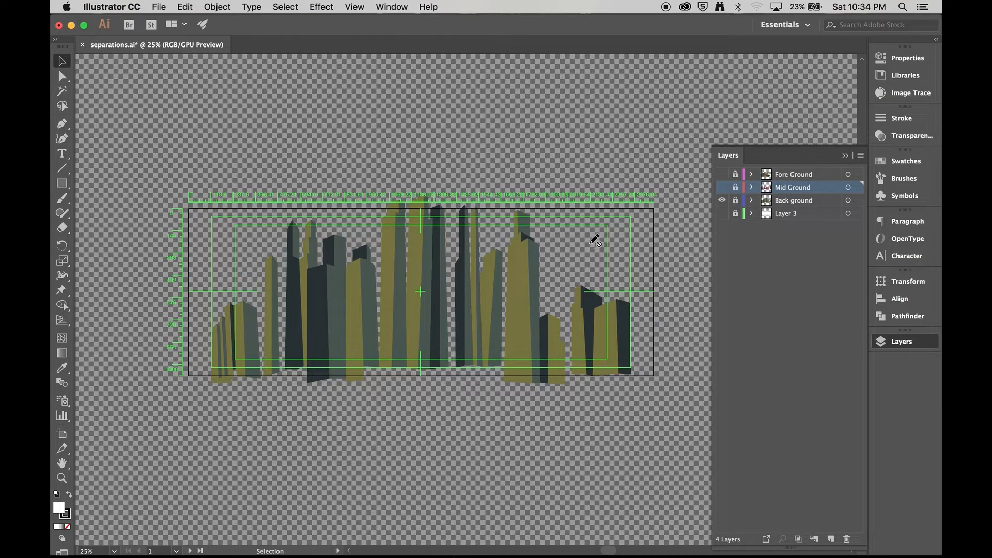
Compare the Mid Ground, Fore Ground and Back ground layers by toggling their visibility, ending with only Back ground shown
{"action": "left_click", "coordinate": [722, 187]}
{"action": "left_click", "coordinate": [723, 176]}
{"action": "left_click", "coordinate": [722, 175]}
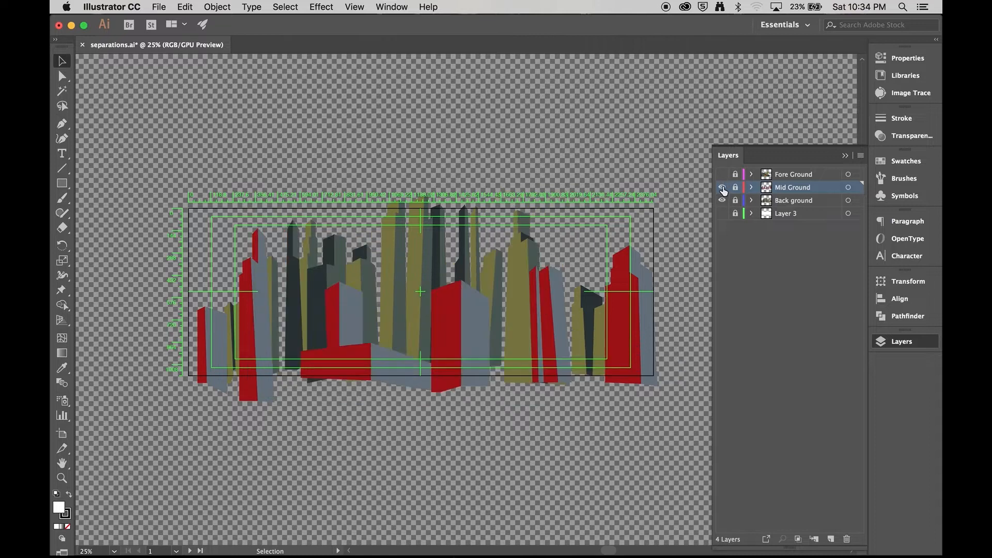
{"action": "left_click", "coordinate": [722, 188]}
{"action": "left_click", "coordinate": [722, 187]}
{"action": "left_click", "coordinate": [722, 187]}
{"action": "left_click", "coordinate": [722, 200]}
{"action": "left_click", "coordinate": [722, 200]}
{"action": "left_click", "coordinate": [722, 188]}
{"action": "left_click", "coordinate": [722, 174]}
{"action": "left_click", "coordinate": [722, 174]}
{"action": "left_click", "coordinate": [722, 187]}
{"action": "left_click", "coordinate": [722, 176]}
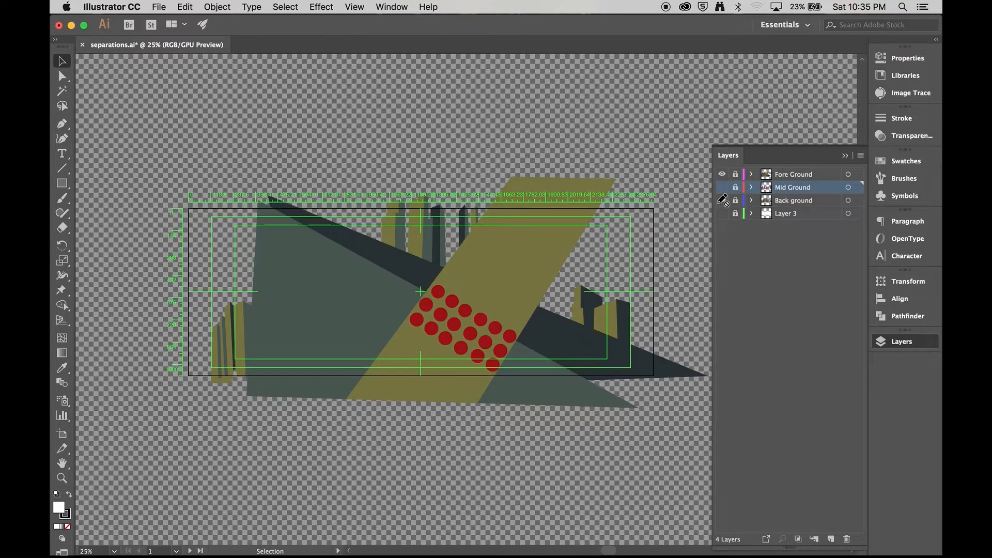
{"action": "left_click", "coordinate": [722, 176]}
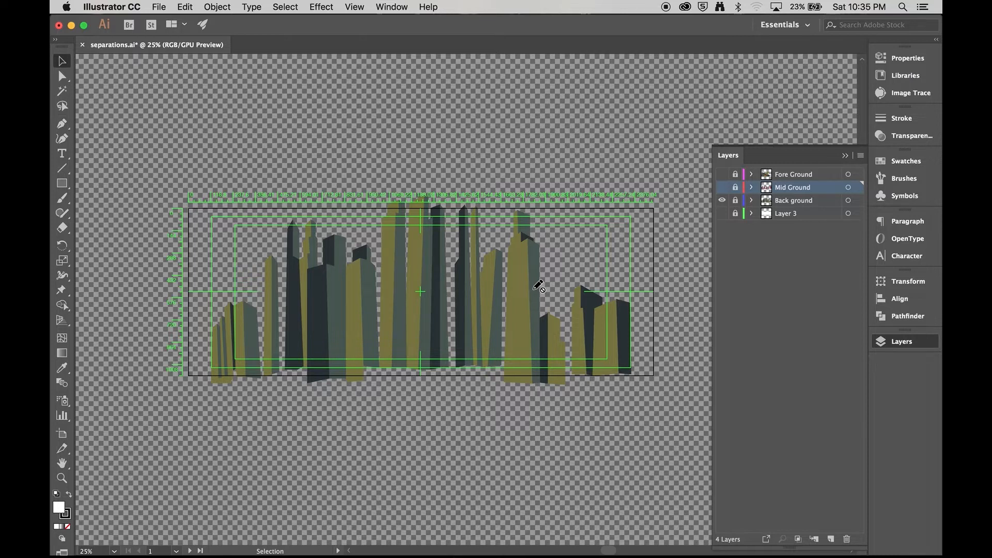
{"action": "mouse_move", "coordinate": [351, 284]}
{"action": "left_mouse_down"}
{"action": "mouse_move", "coordinate": [337, 284]}
{"action": "mouse_move", "coordinate": [371, 278]}
{"action": "mouse_move", "coordinate": [319, 268]}
{"action": "mouse_move", "coordinate": [347, 275]}
{"action": "left_mouse_up"}
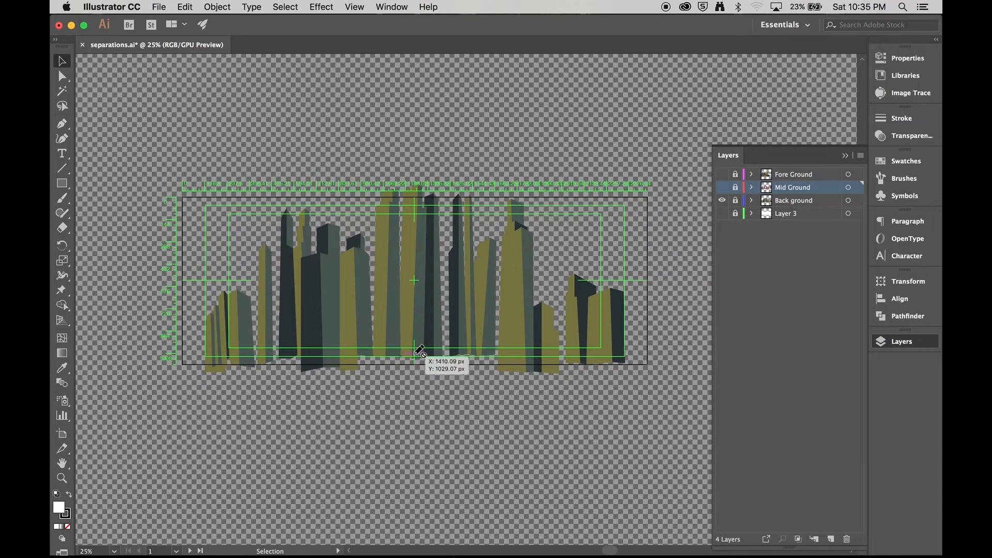
Make the Mid Ground and Fore Ground layers visible together with the Back ground layer
{"action": "left_click", "coordinate": [722, 190], "text": "alt"}
{"action": "left_click", "coordinate": [722, 200]}
{"action": "left_click", "coordinate": [722, 175]}
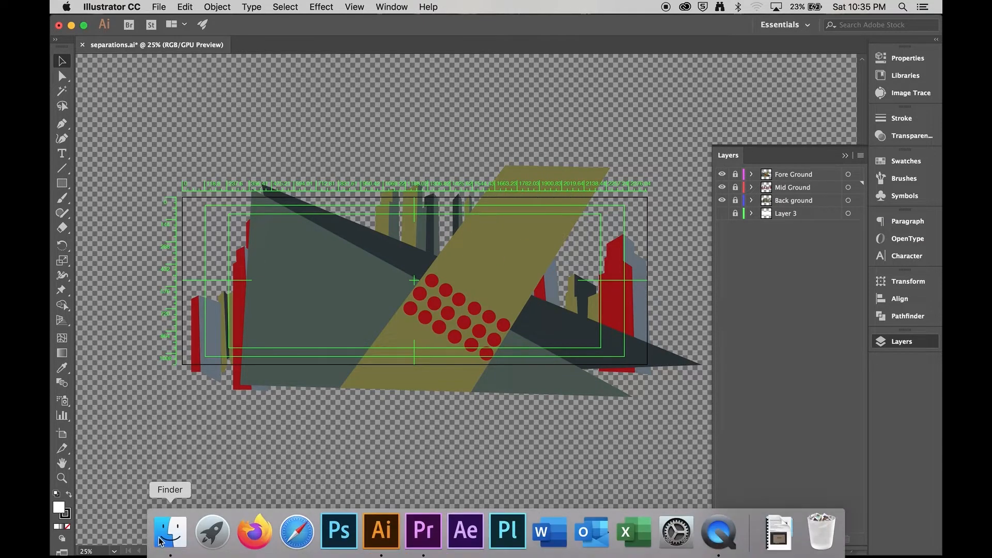
Switch to Finder and open the Cityscape media folder inside the Desktop folder Metropolis - Prem Animation
{"action": "left_click", "coordinate": [166, 532]}
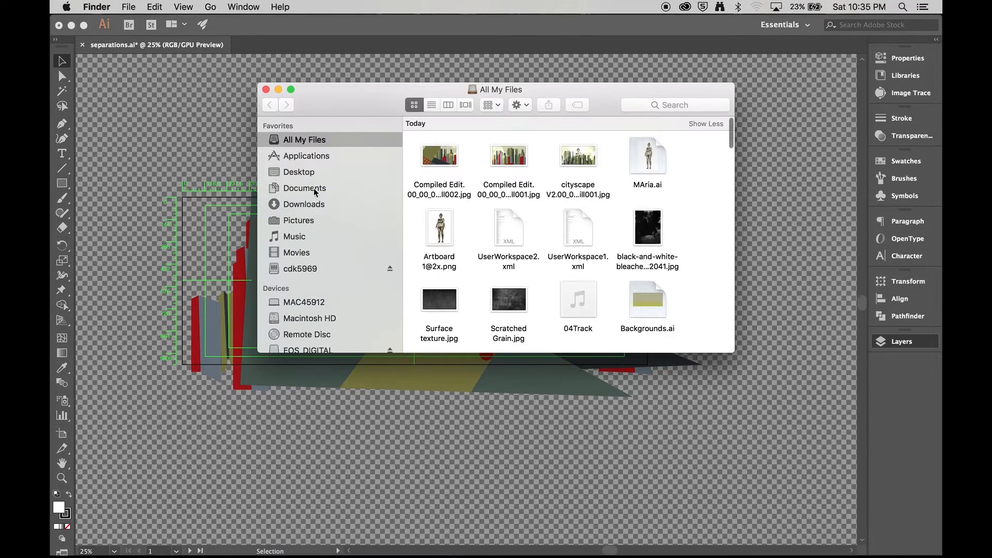
{"action": "left_click", "coordinate": [311, 174]}
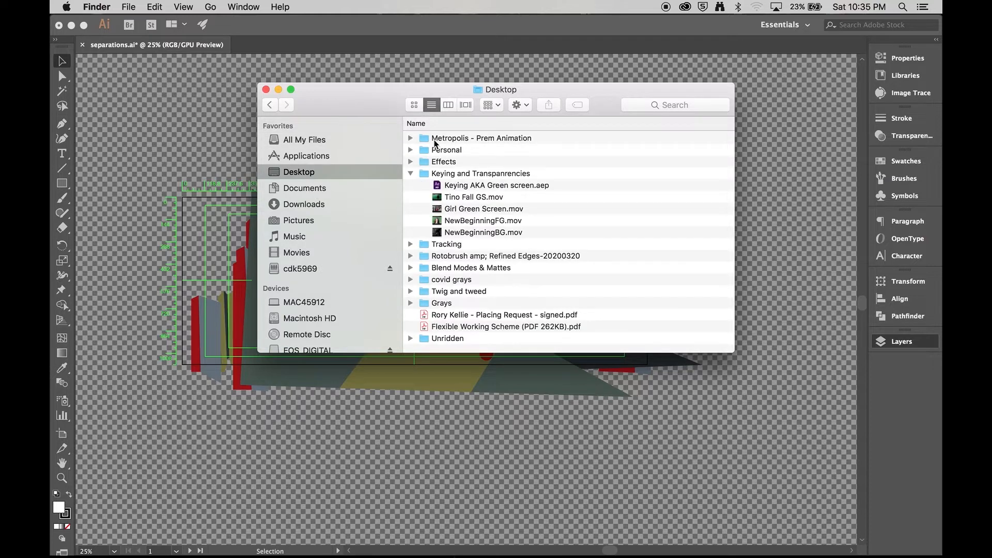
{"action": "double_click", "coordinate": [434, 144]}
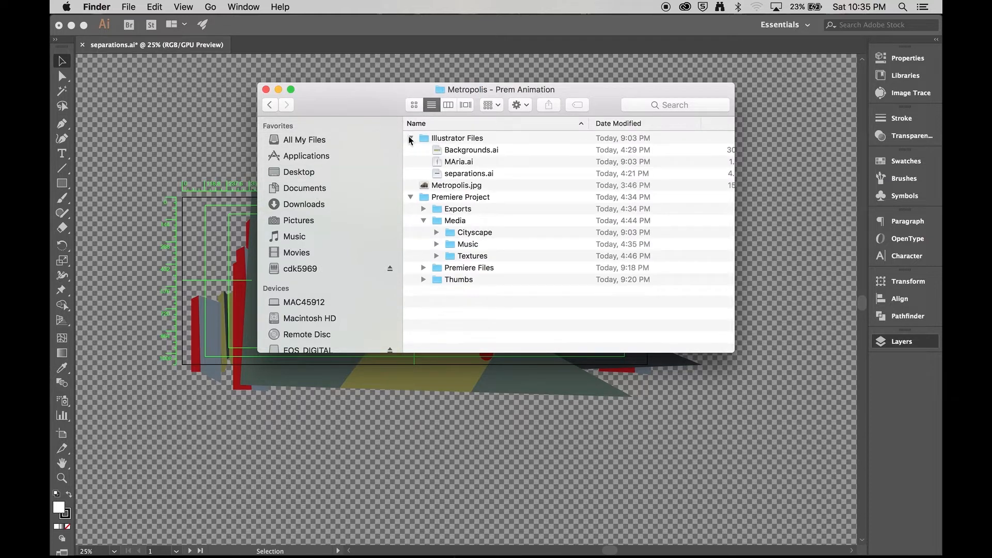
{"action": "left_click", "coordinate": [410, 139]}
{"action": "double_click", "coordinate": [470, 198]}
{"action": "left_click", "coordinate": [361, 68]}
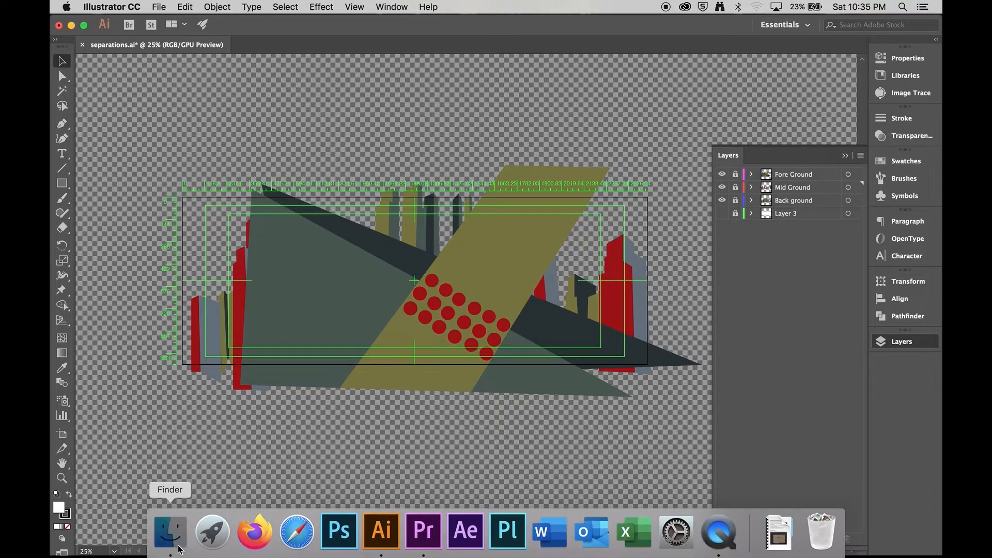
{"action": "left_click", "coordinate": [179, 548]}
{"action": "left_click", "coordinate": [464, 187]}
{"action": "key", "text": "space"}
{"action": "key", "text": "Up"}
{"action": "key", "text": "Up"}
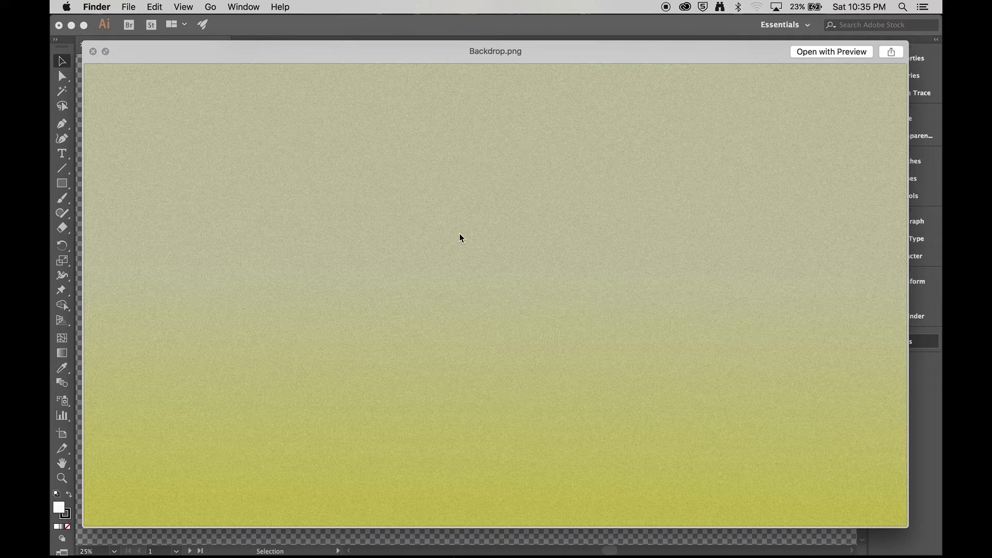
{"action": "key", "text": "Up"}
{"action": "key", "text": "Up"}
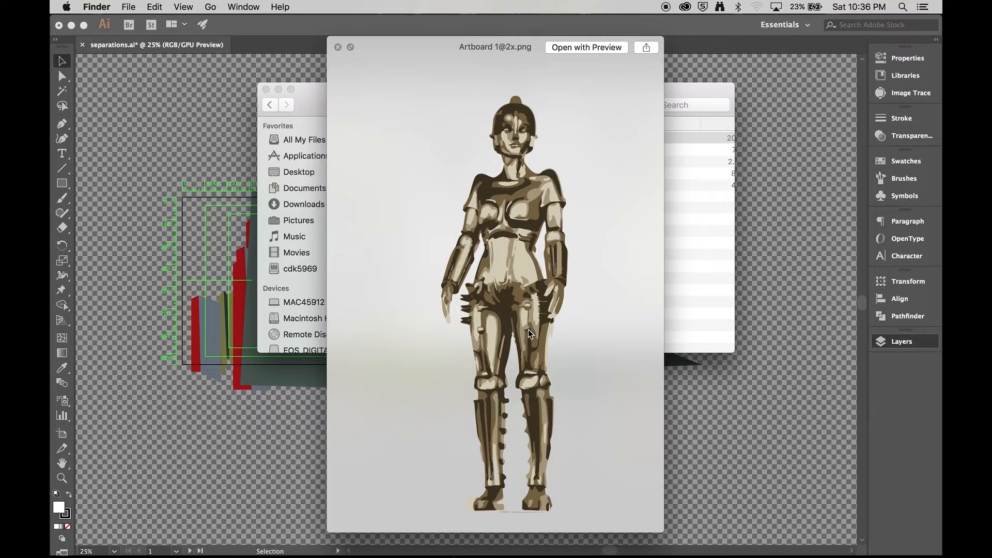
{"action": "key", "text": "space"}
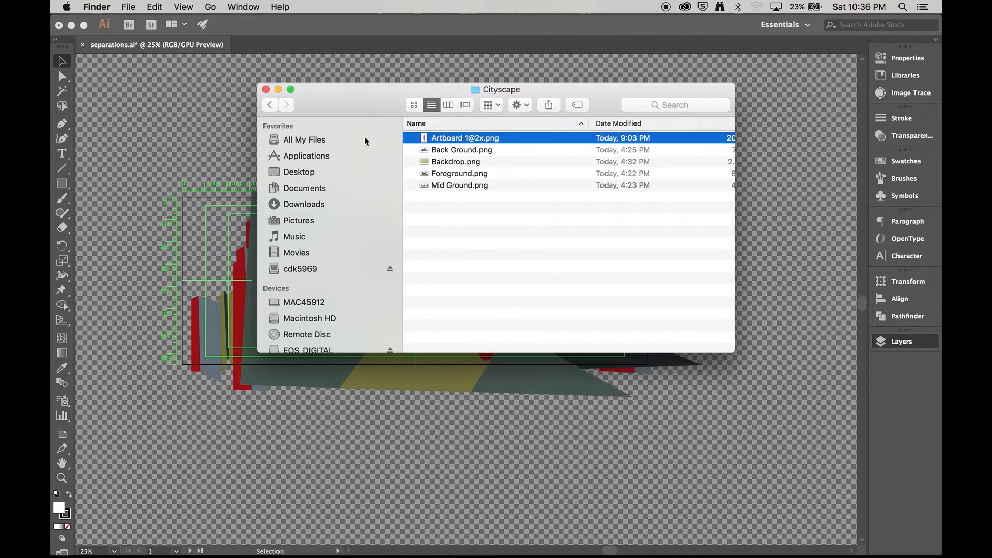
{"action": "left_click", "coordinate": [266, 90]}
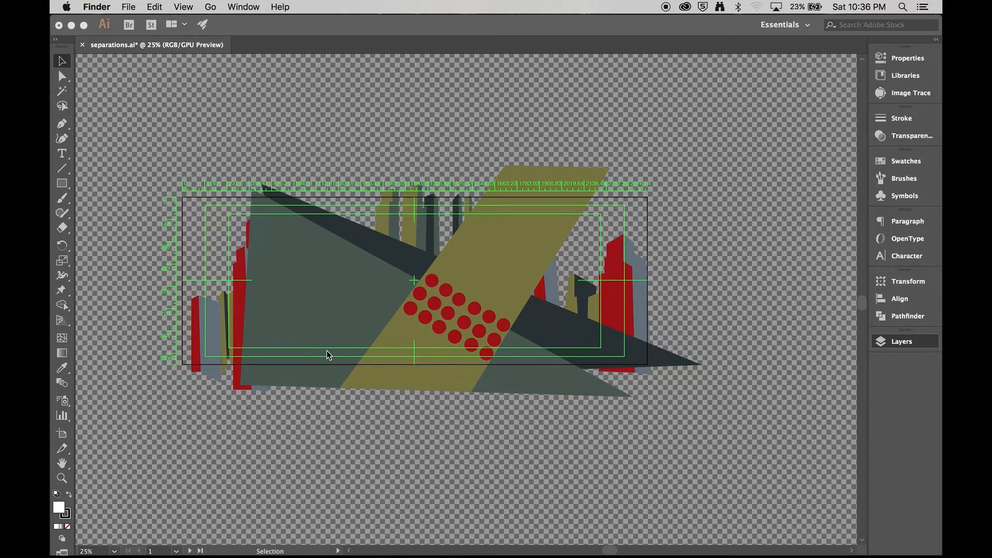
{"action": "key", "text": "space"}
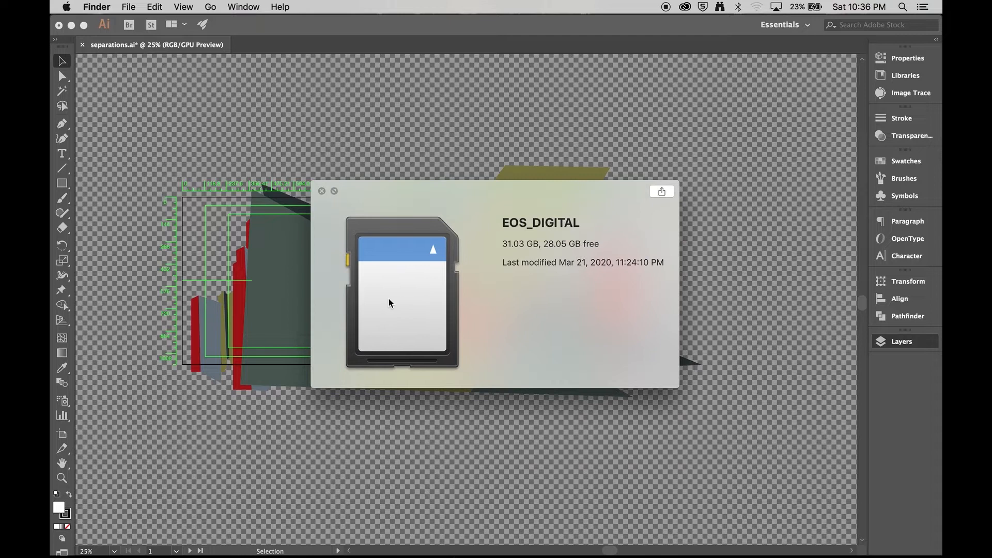
{"action": "key", "text": "space"}
{"action": "left_click", "coordinate": [385, 91]}
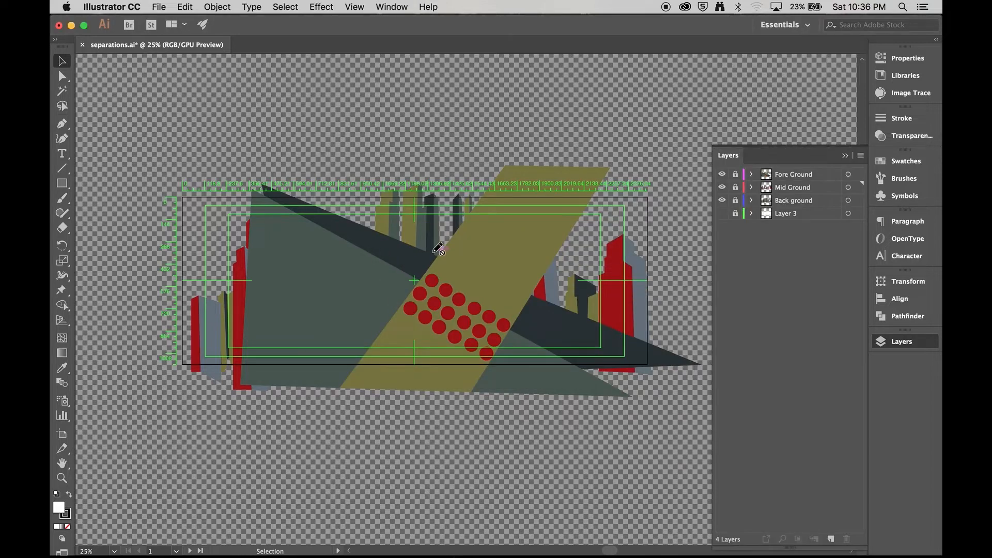
{"action": "scroll", "coordinate": [428, 306], "scroll_direction": "right", "scroll_amount": 1}
{"action": "left_click_drag", "start_coordinate": [428, 307], "coordinate": [411, 349]}
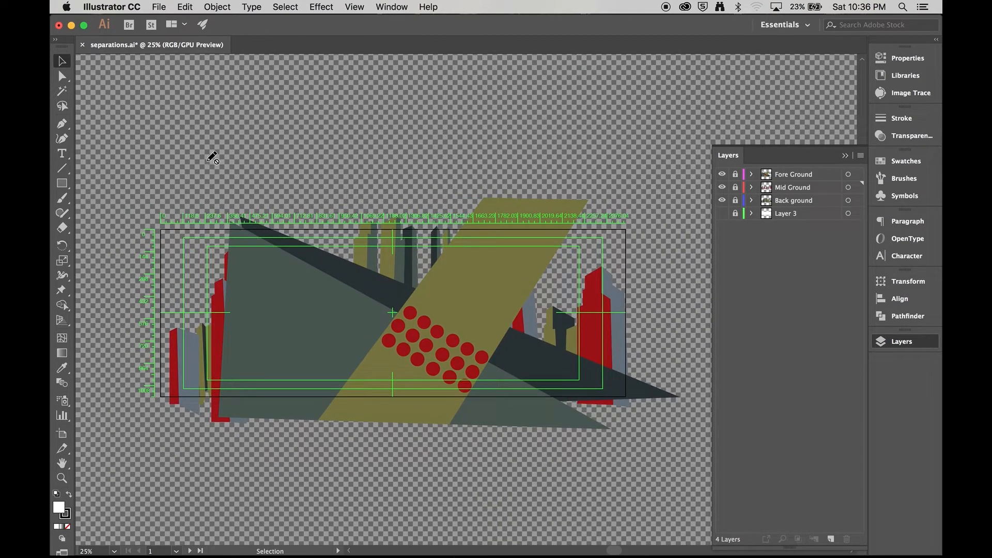
{"action": "left_click_drag", "start_coordinate": [454, 304], "coordinate": [317, 281]}
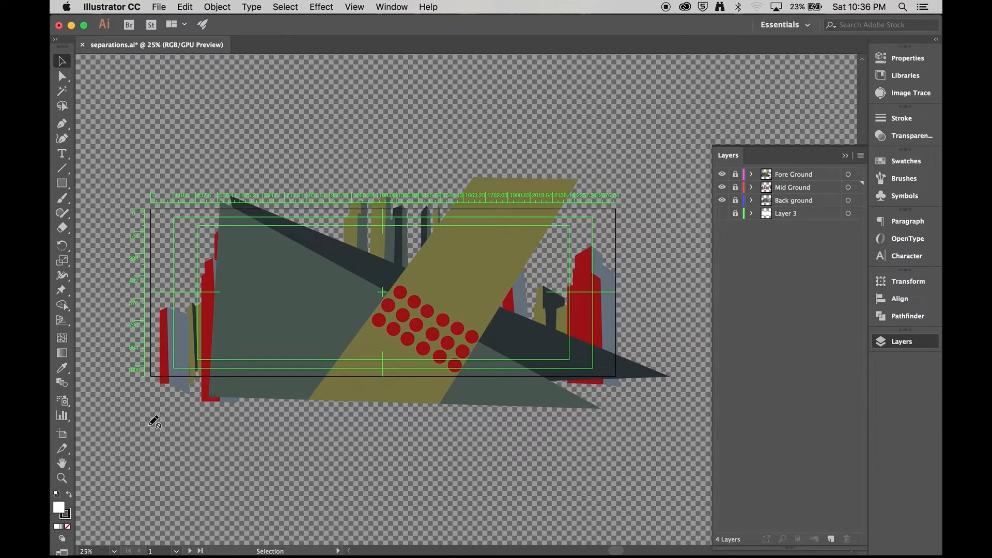
{"action": "left_click_drag", "start_coordinate": [266, 343], "coordinate": [319, 304]}
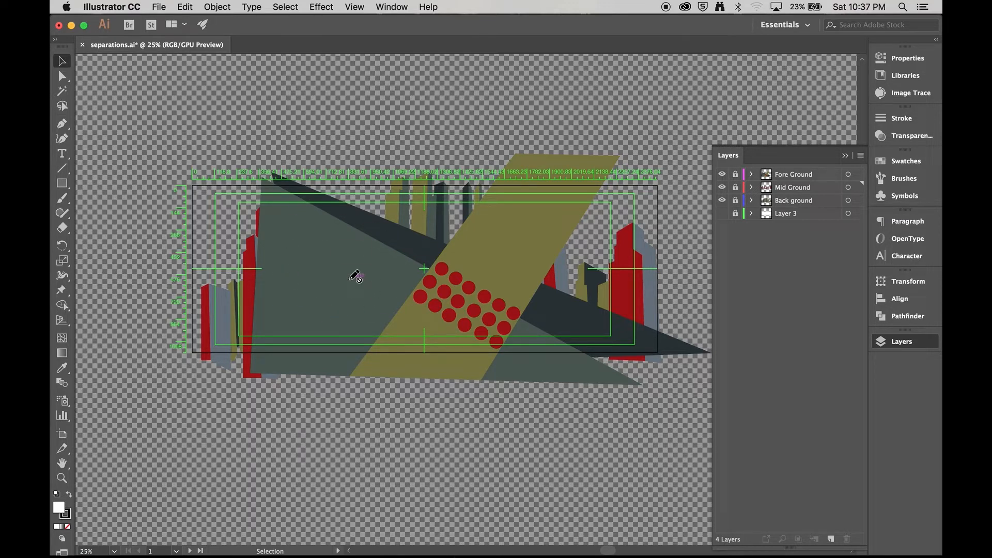
{"action": "mouse_move", "coordinate": [401, 260]}
{"action": "left_mouse_down"}
{"action": "mouse_move", "coordinate": [348, 262]}
{"action": "mouse_move", "coordinate": [345, 243]}
{"action": "mouse_move", "coordinate": [380, 279]}
{"action": "mouse_move", "coordinate": [382, 260]}
{"action": "left_mouse_up"}
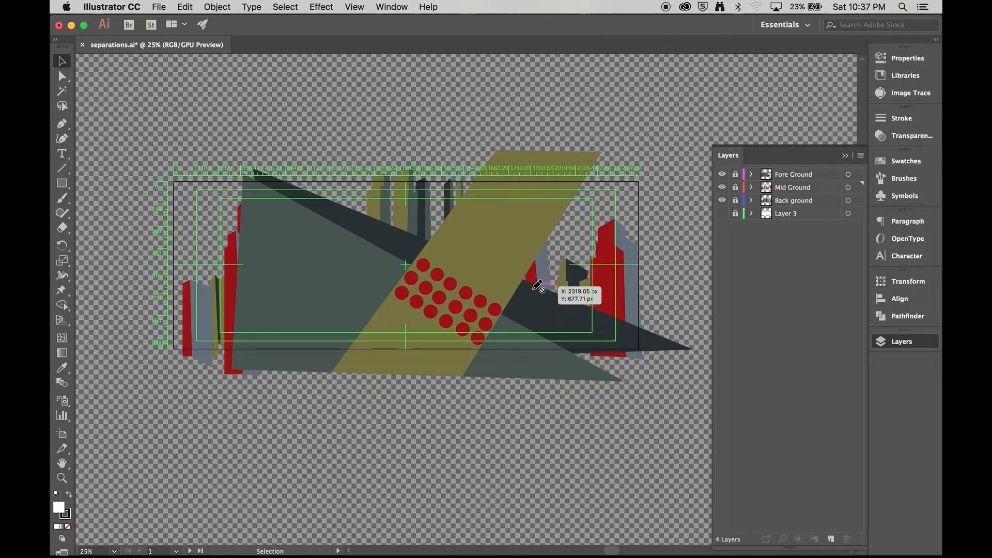
Hide the Fore Ground layer and display the Mid Ground buildings over the Back ground skyline
{"action": "left_click", "coordinate": [722, 187]}
{"action": "left_click", "coordinate": [722, 175]}
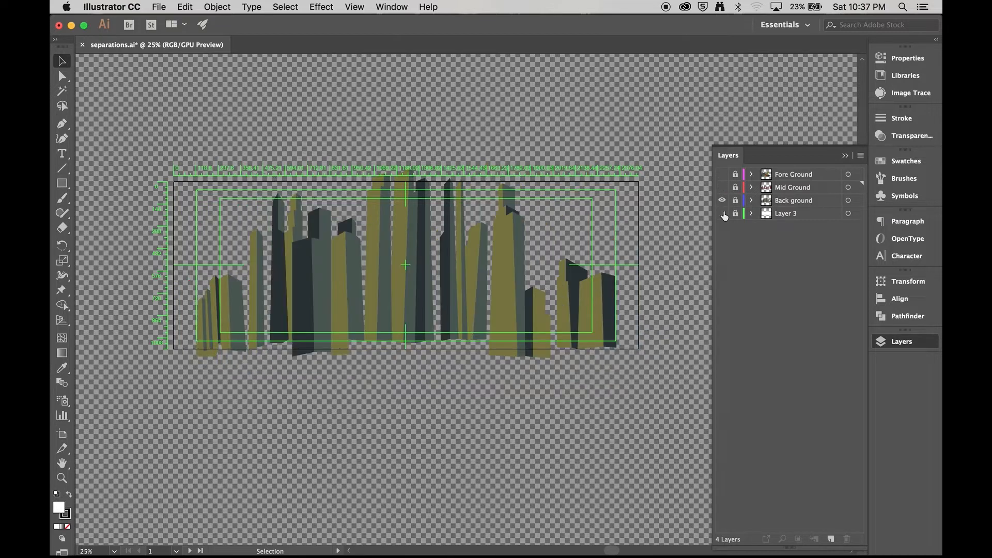
{"action": "left_click", "coordinate": [724, 203]}
{"action": "left_click", "coordinate": [722, 187]}
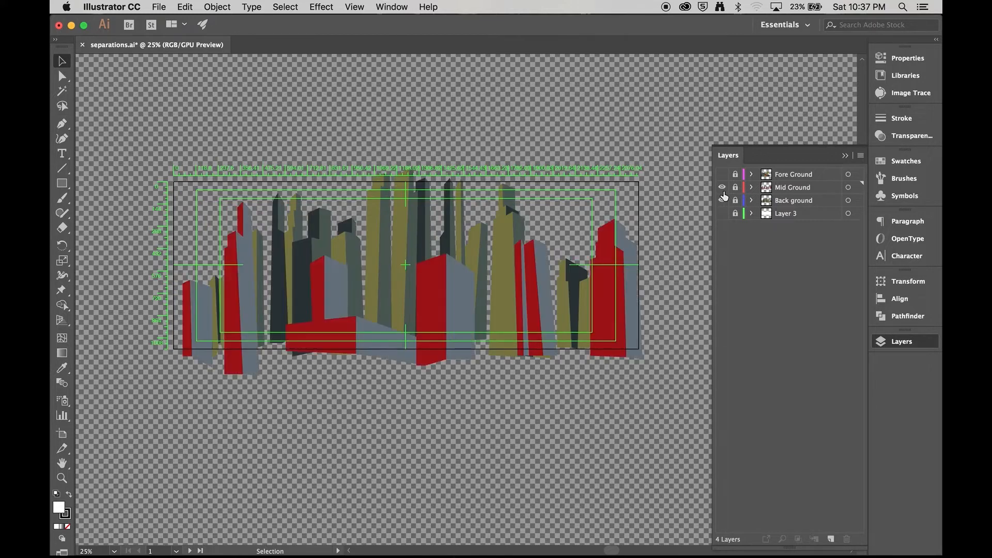
{"action": "mouse_move", "coordinate": [336, 276]}
{"action": "left_mouse_down"}
{"action": "mouse_move", "coordinate": [405, 274]}
{"action": "mouse_move", "coordinate": [339, 257]}
{"action": "left_mouse_up"}
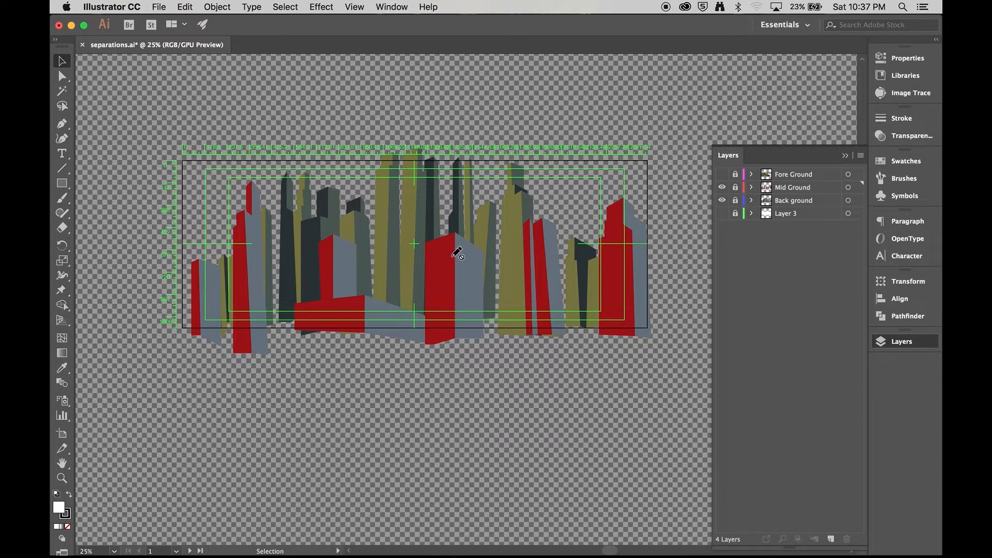
{"action": "left_click", "coordinate": [792, 203]}
{"action": "left_click", "coordinate": [791, 203]}
{"action": "mouse_move", "coordinate": [465, 280]}
{"action": "left_mouse_down"}
{"action": "mouse_move", "coordinate": [443, 277]}
{"action": "mouse_move", "coordinate": [470, 302]}
{"action": "mouse_move", "coordinate": [449, 281]}
{"action": "mouse_move", "coordinate": [459, 293]}
{"action": "left_mouse_up"}
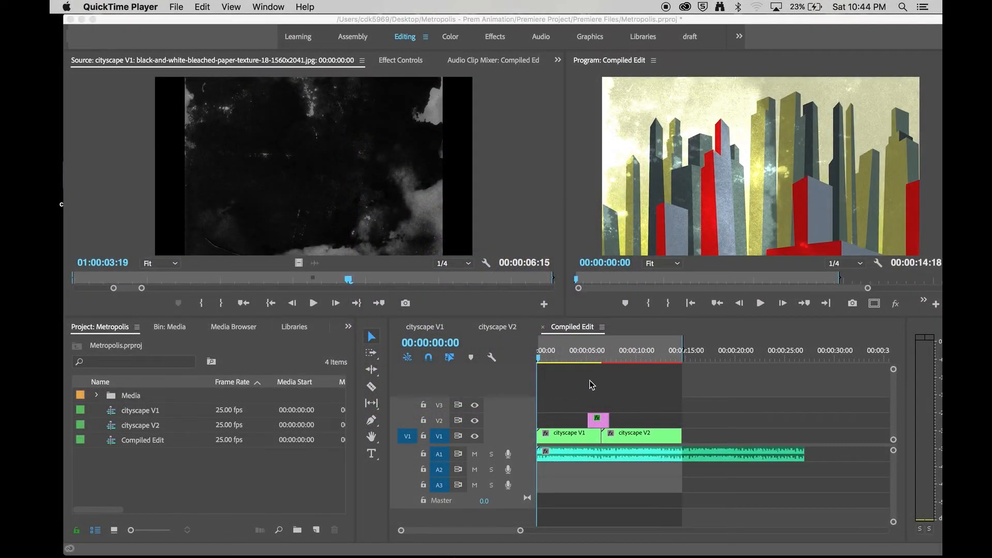
Switch to Premiere Pro and play the Compiled Edit sequence from the start
{"action": "left_click", "coordinate": [762, 305]}
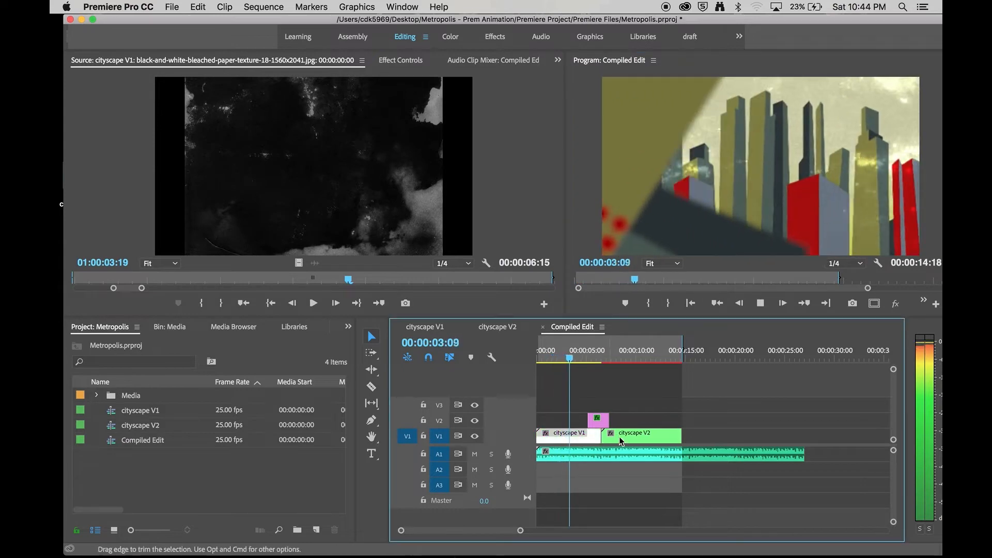
Play the Compiled Edit sequence through to its end, scrub back over the cityscape V2 part and return to the start
{"action": "left_click", "coordinate": [656, 439]}
{"action": "left_click", "coordinate": [653, 398]}
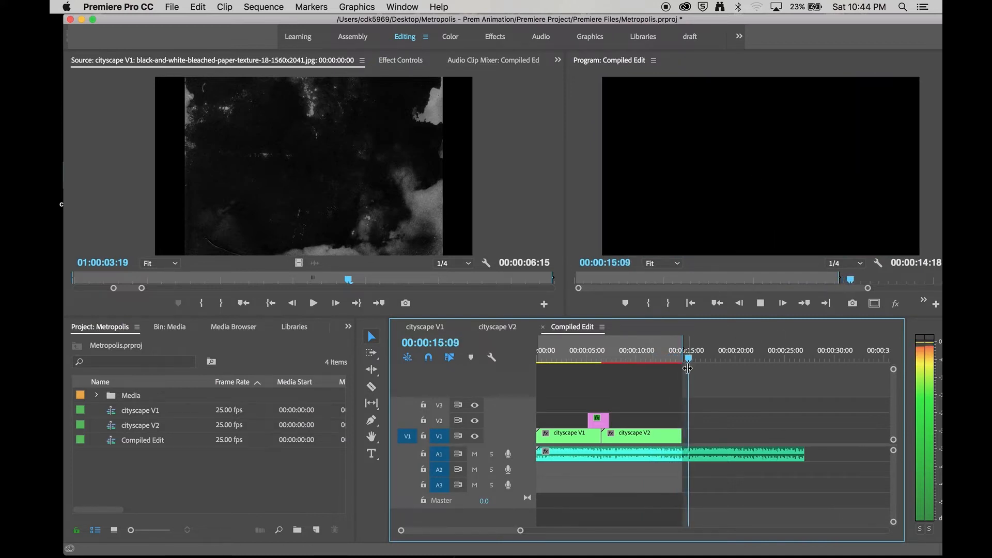
{"action": "key", "text": "space"}
{"action": "left_click_drag", "start_coordinate": [671, 359], "coordinate": [641, 364]}
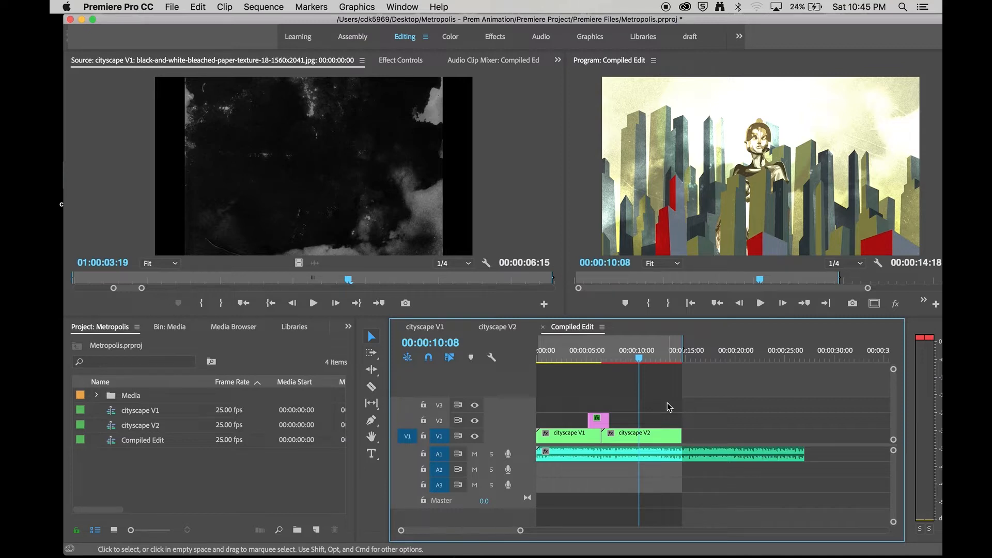
{"action": "left_click_drag", "start_coordinate": [640, 357], "coordinate": [537, 368]}
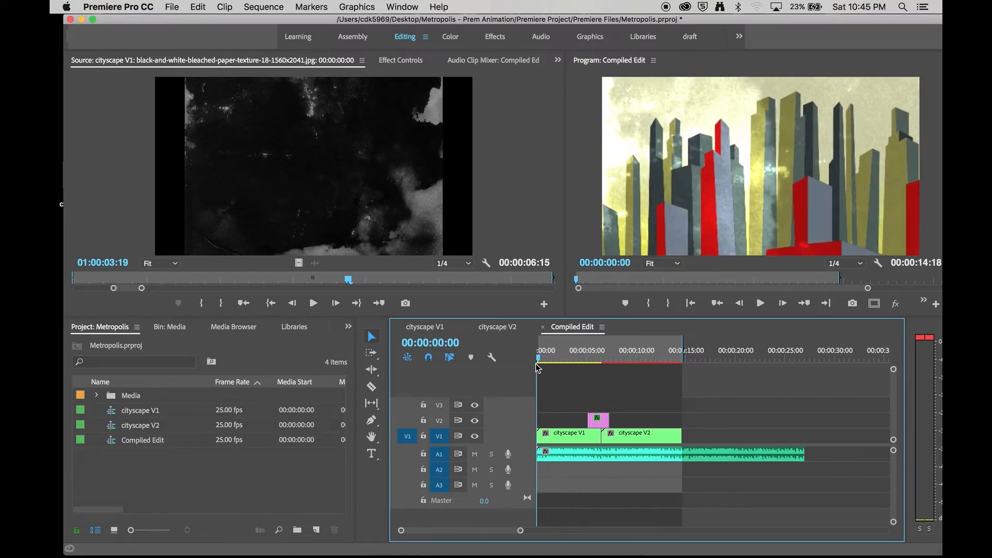
Open the nested cityscape V1 sequence from Compiled Edit and examine its stacked layers from Back Ground.png up to Foreground.png
{"action": "mouse_move", "coordinate": [575, 437]}
{"action": "left_mouse_down"}
{"action": "mouse_move", "coordinate": [647, 433]}
{"action": "mouse_move", "coordinate": [574, 433]}
{"action": "left_mouse_up"}
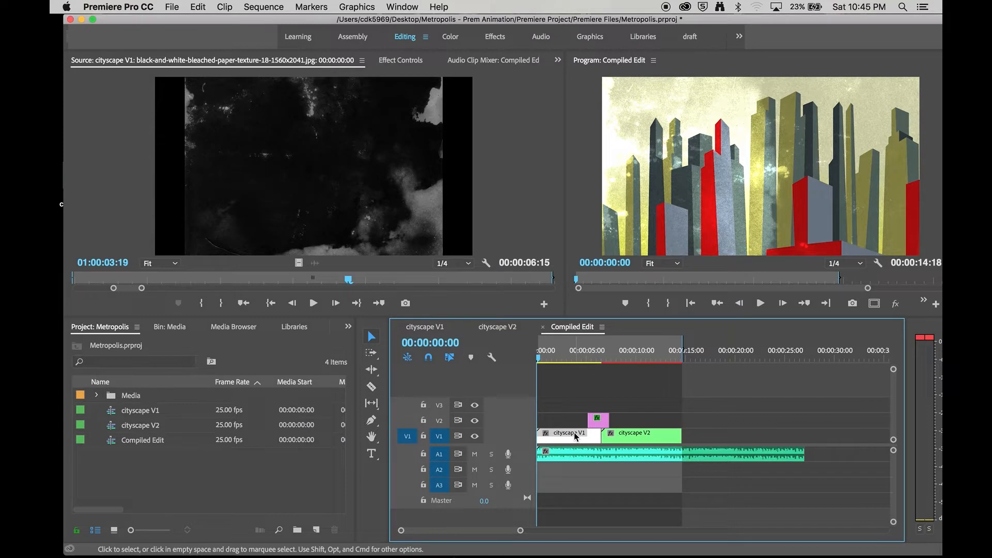
{"action": "double_click", "coordinate": [575, 435]}
{"action": "left_click_drag", "start_coordinate": [585, 392], "coordinate": [602, 480]}
{"action": "left_click", "coordinate": [587, 380]}
{"action": "left_click_drag", "start_coordinate": [582, 358], "coordinate": [598, 358]}
{"action": "left_click", "coordinate": [595, 469]}
{"action": "left_click", "coordinate": [595, 461]}
{"action": "left_click", "coordinate": [595, 453]}
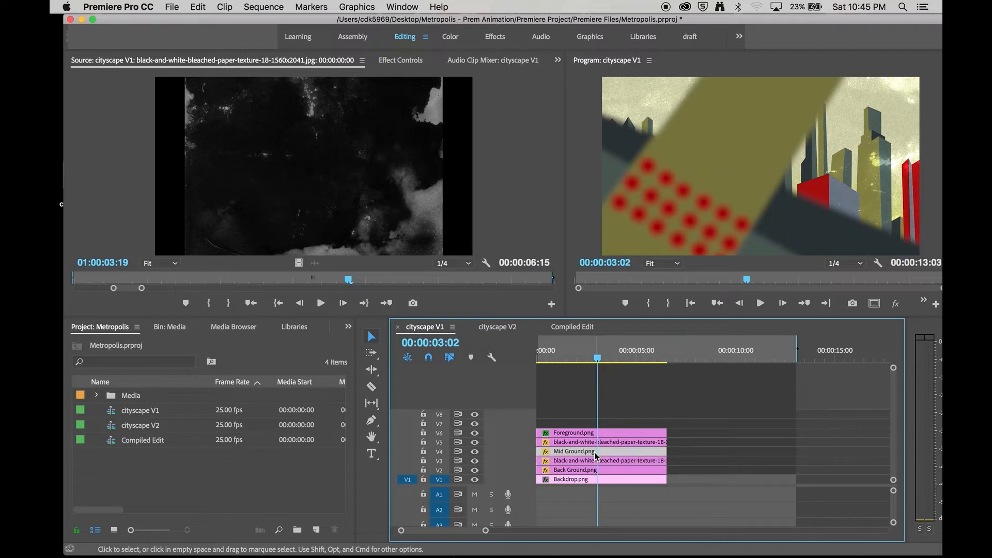
{"action": "left_click", "coordinate": [595, 443]}
{"action": "left_click", "coordinate": [594, 435]}
{"action": "mouse_move", "coordinate": [586, 360]}
{"action": "left_mouse_down"}
{"action": "mouse_move", "coordinate": [558, 359]}
{"action": "mouse_move", "coordinate": [607, 358]}
{"action": "mouse_move", "coordinate": [574, 361]}
{"action": "left_mouse_up"}
{"action": "left_click_drag", "start_coordinate": [545, 392], "coordinate": [626, 481]}
{"action": "left_click", "coordinate": [695, 469]}
{"action": "left_click_drag", "start_coordinate": [698, 389], "coordinate": [853, 512]}
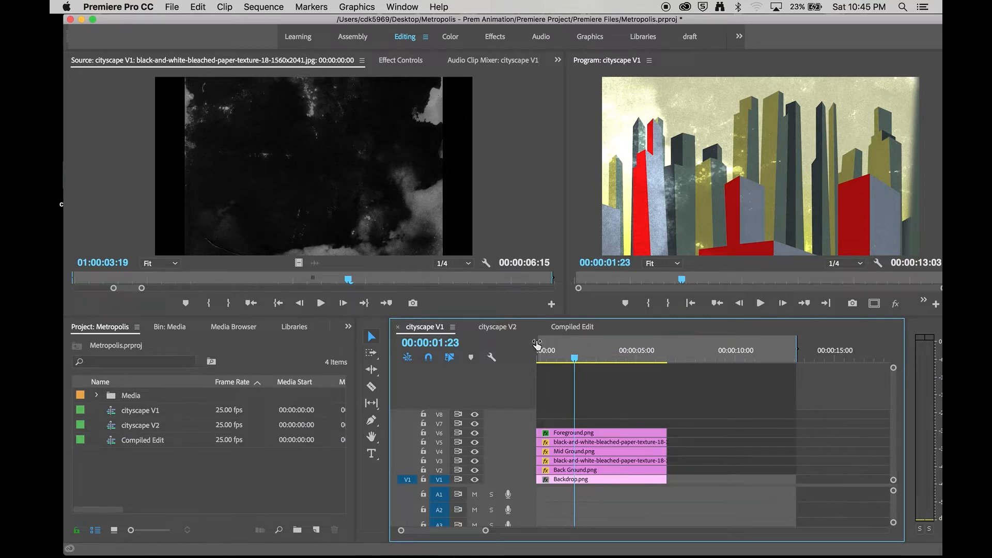
Add another copy of the cityscape V1 sequence to track V1 of Compiled Edit, after the existing clips, and scrub through it
{"action": "left_click", "coordinate": [564, 330]}
{"action": "left_click_drag", "start_coordinate": [142, 411], "coordinate": [719, 442]}
{"action": "left_click", "coordinate": [733, 356]}
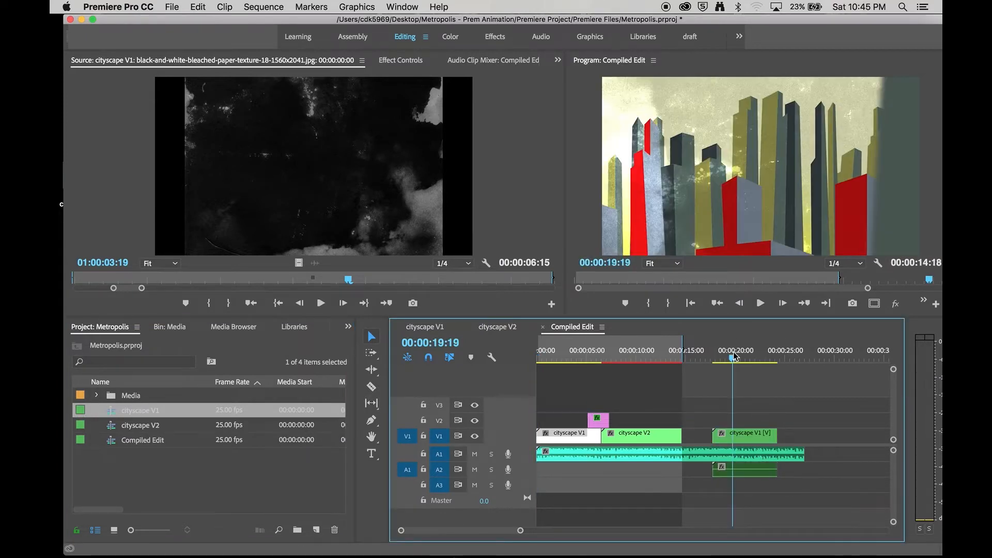
{"action": "left_click", "coordinate": [750, 437]}
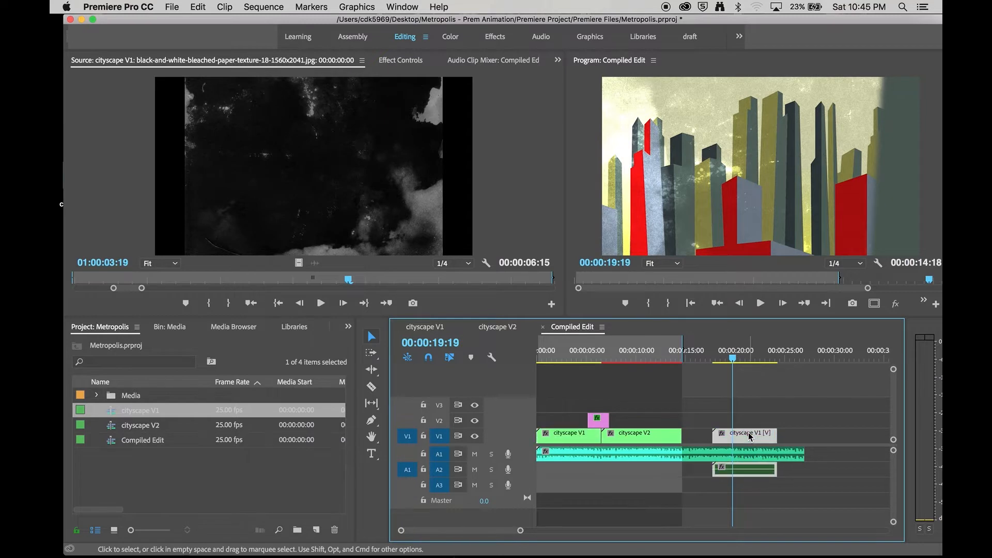
{"action": "mouse_move", "coordinate": [749, 358]}
{"action": "left_mouse_down"}
{"action": "mouse_move", "coordinate": [734, 357]}
{"action": "mouse_move", "coordinate": [754, 358]}
{"action": "left_mouse_up"}
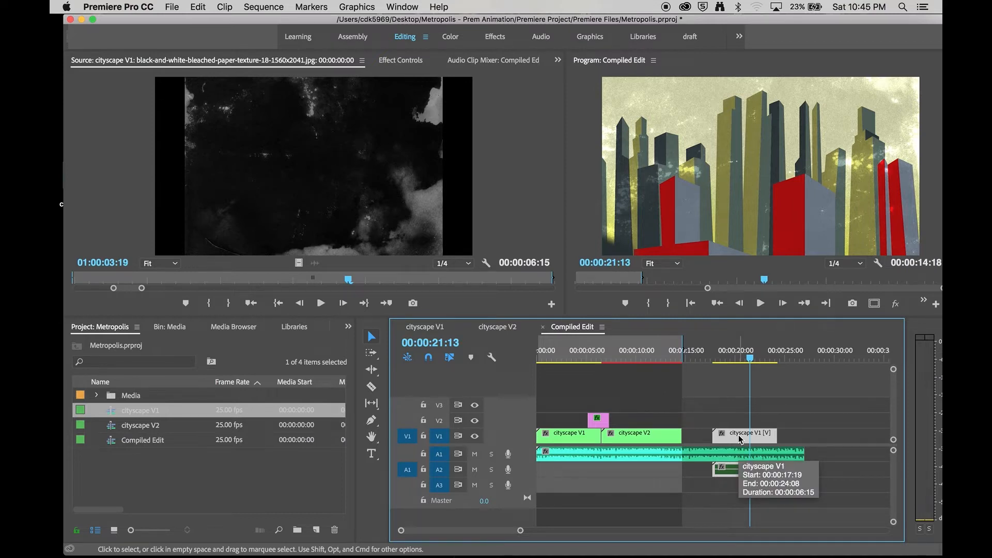
Open the cityscape V1 sequence and hide its two paper-texture tracks, V5 and V3
{"action": "left_click", "coordinate": [438, 326]}
{"action": "left_click_drag", "start_coordinate": [595, 358], "coordinate": [572, 362]}
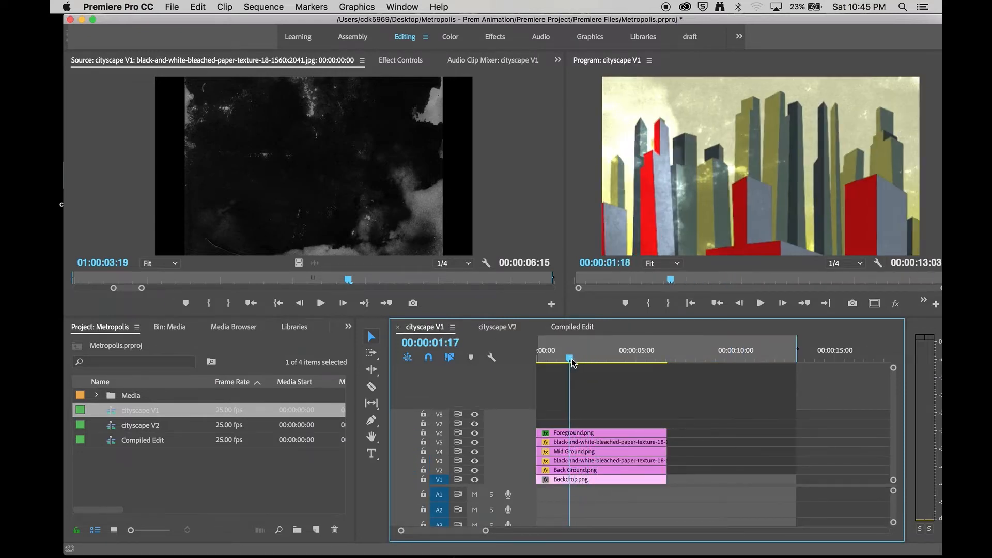
{"action": "left_click", "coordinate": [475, 443]}
{"action": "left_click", "coordinate": [475, 461]}
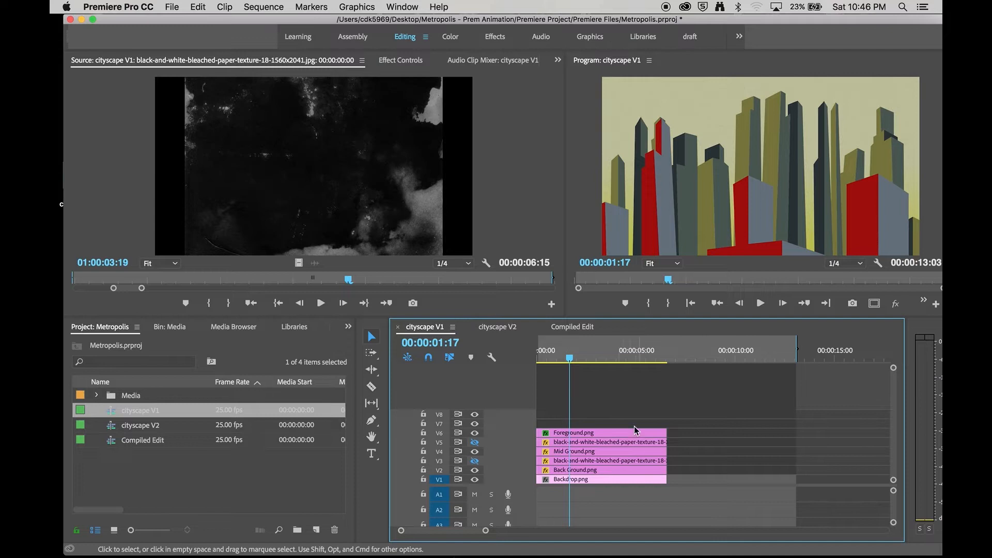
Return to Compiled Edit and scrub through its cityscape V1 clip to check the nested sequence's appearance
{"action": "left_click", "coordinate": [571, 327]}
{"action": "left_click", "coordinate": [564, 355]}
{"action": "mouse_move", "coordinate": [567, 356]}
{"action": "left_mouse_down"}
{"action": "mouse_move", "coordinate": [542, 356]}
{"action": "mouse_move", "coordinate": [551, 356]}
{"action": "left_mouse_up"}
{"action": "mouse_move", "coordinate": [570, 358]}
{"action": "left_mouse_down"}
{"action": "mouse_move", "coordinate": [653, 363]}
{"action": "mouse_move", "coordinate": [583, 370]}
{"action": "left_mouse_up"}
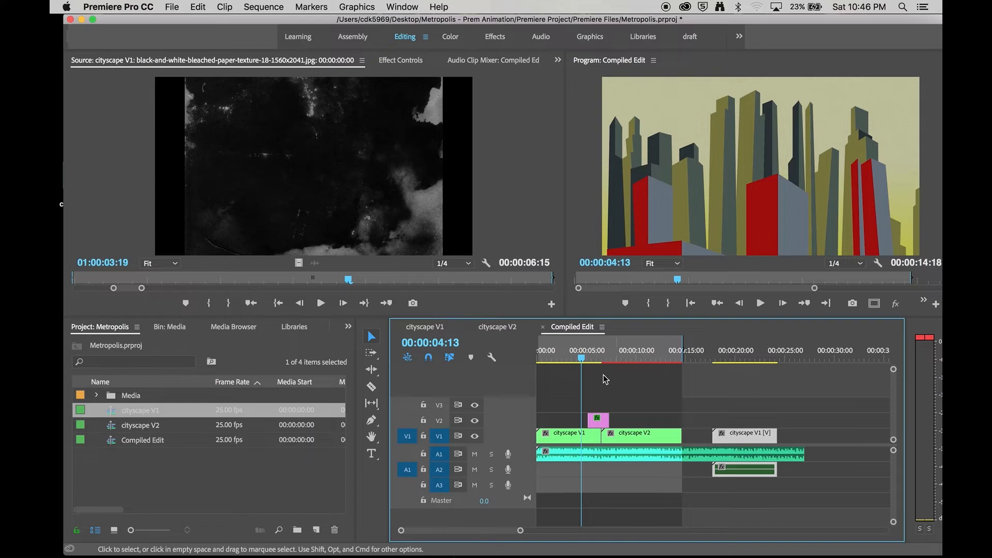
Turn the paper-texture tracks V3 and V5 back on in the cityscape V1 sequence
{"action": "left_click", "coordinate": [434, 329]}
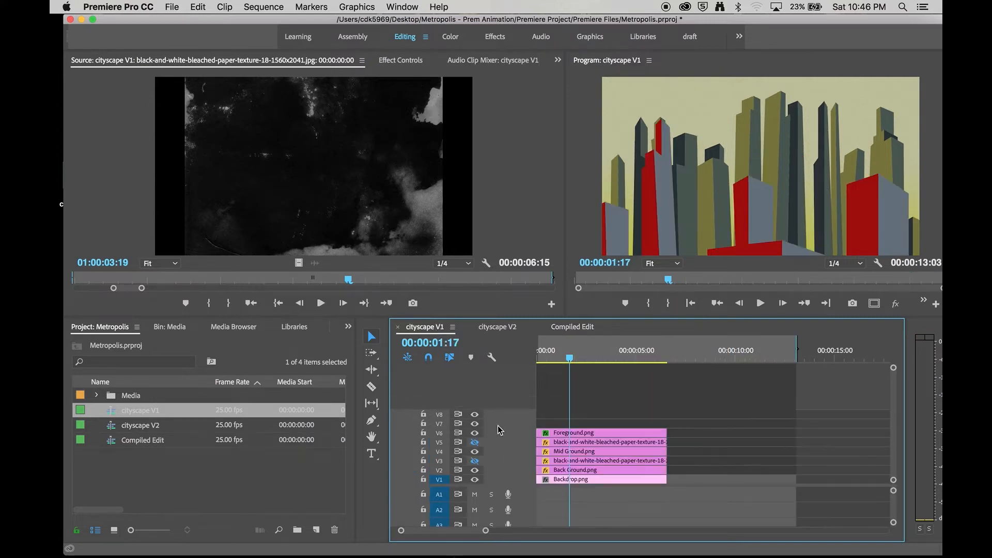
{"action": "left_click", "coordinate": [474, 461]}
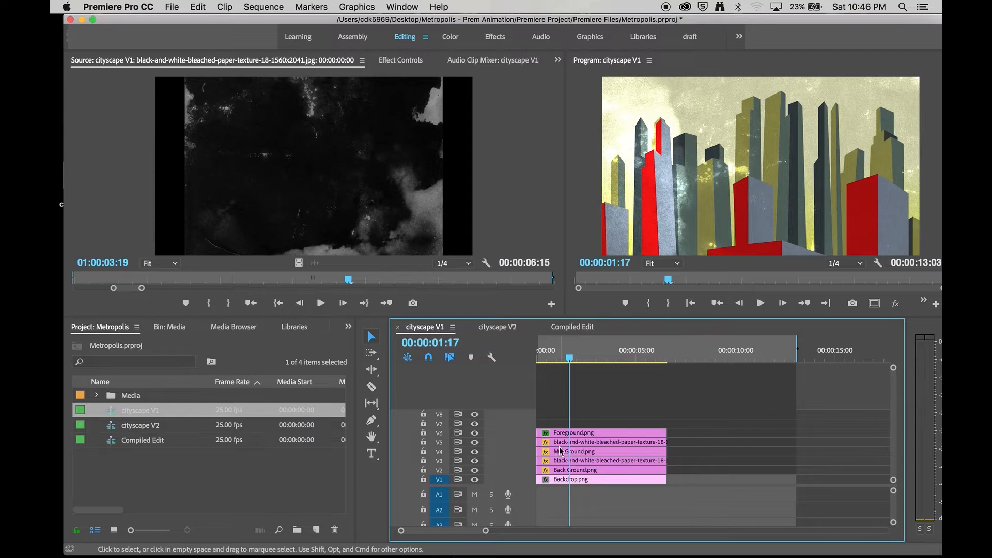
Scrub the opening of Compiled Edit and delete the extra cityscape V1 clip after the main edit
{"action": "left_click", "coordinate": [568, 327]}
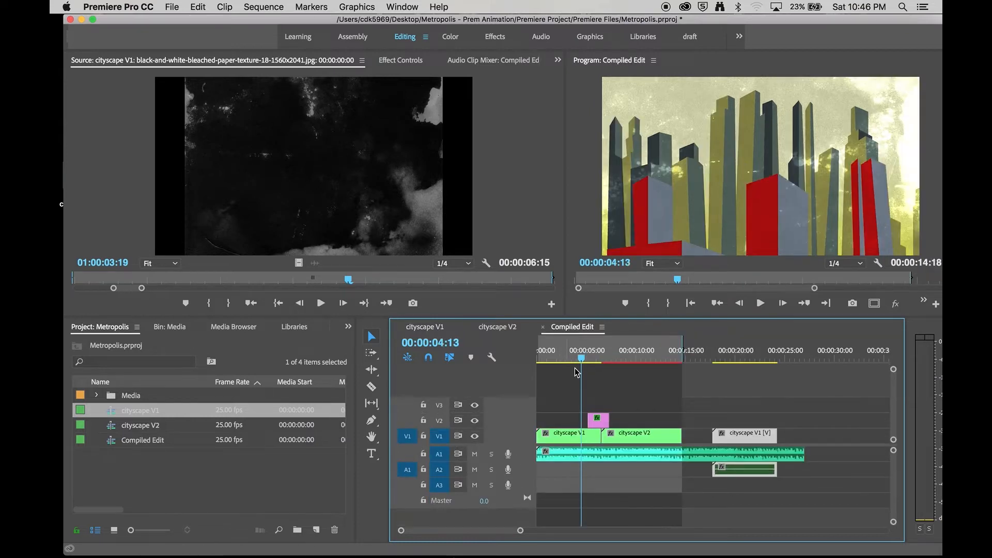
{"action": "left_click_drag", "start_coordinate": [573, 361], "coordinate": [549, 361]}
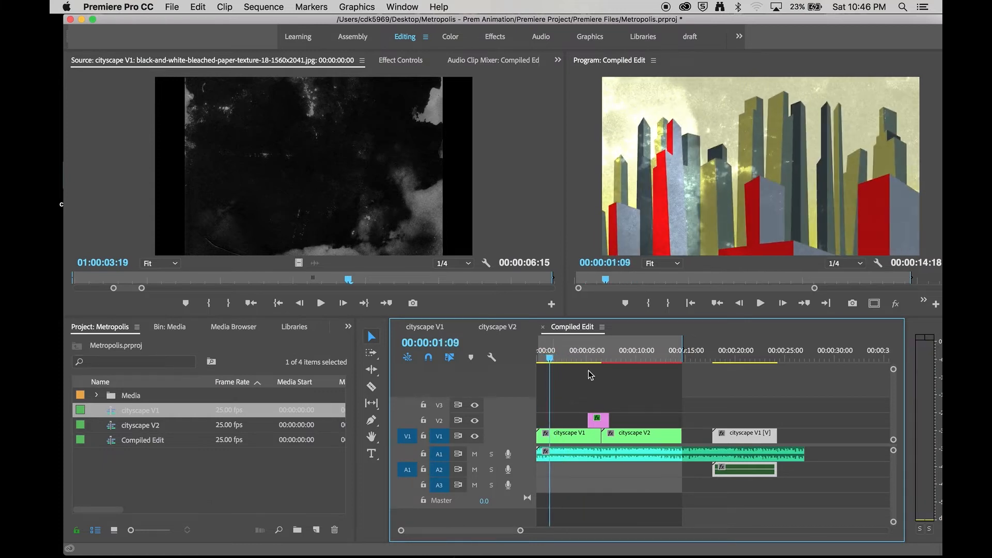
{"action": "key", "text": "Delete"}
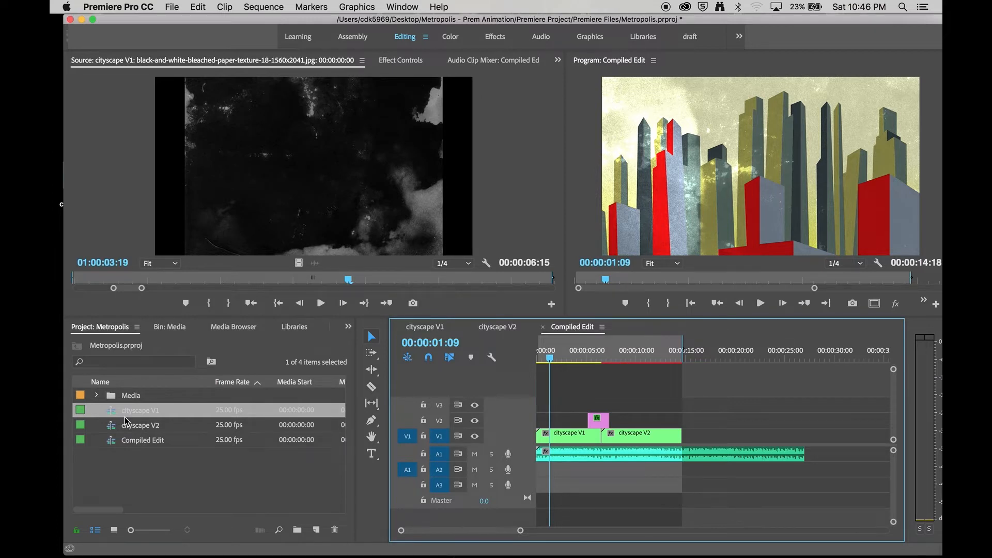
Create a new sequence named Cityscape V3 using the Digital SLR 1080p preset DSLR 1080p25
{"action": "left_click", "coordinate": [173, 7]}
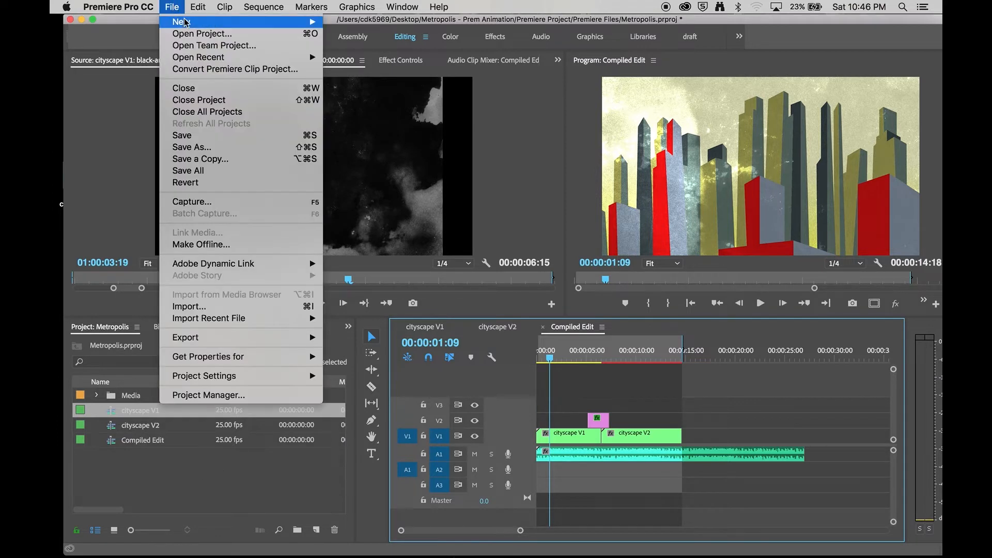
{"action": "mouse_move", "coordinate": [213, 22]}
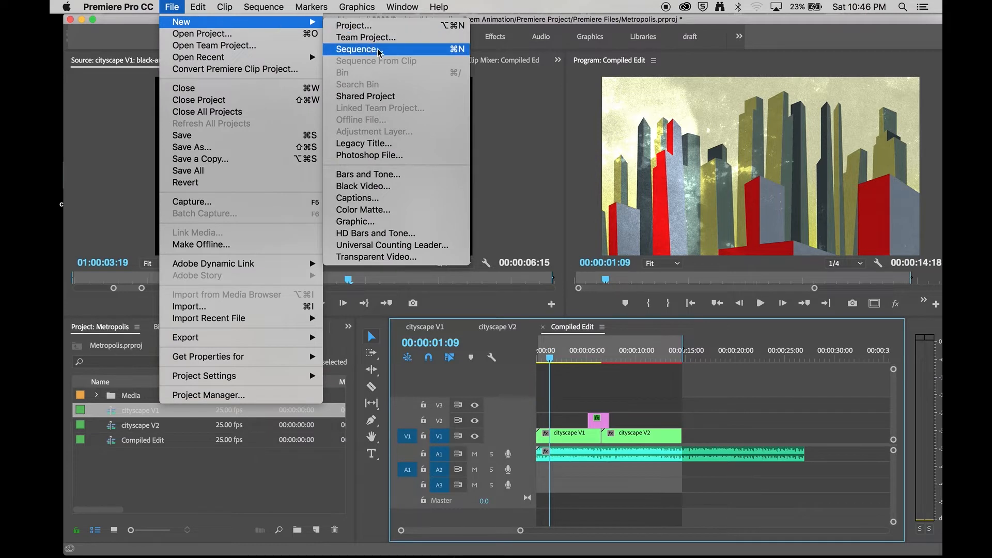
{"action": "left_click", "coordinate": [408, 51]}
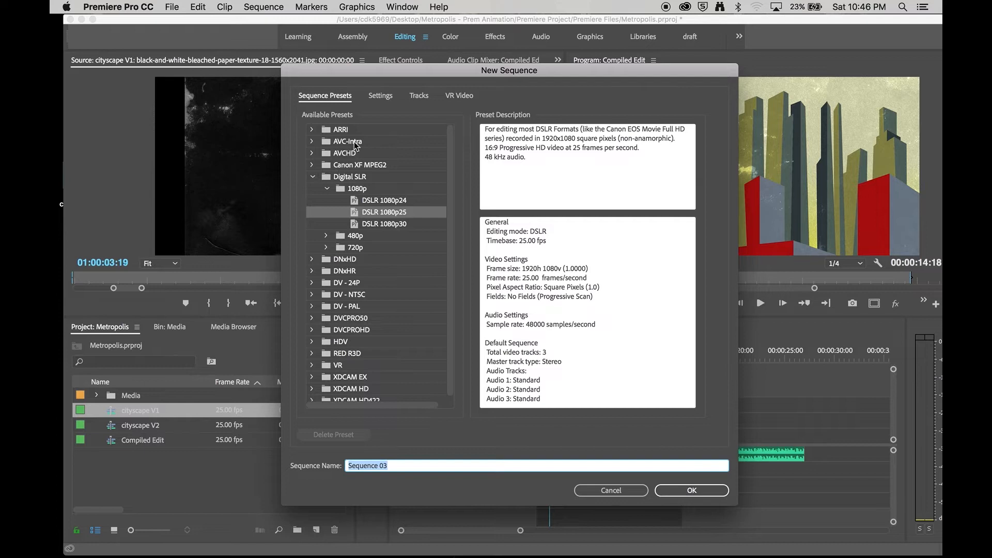
{"action": "left_click", "coordinate": [349, 180]}
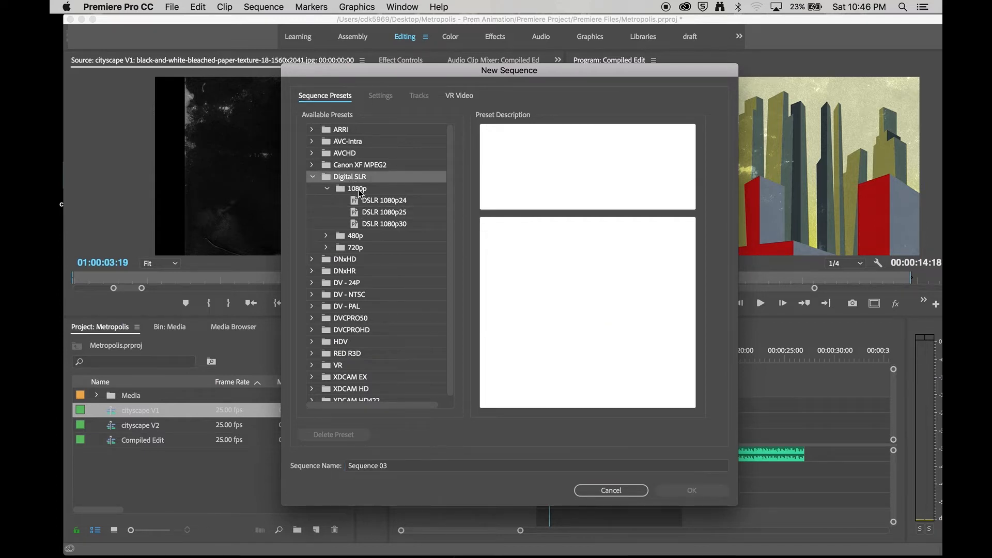
{"action": "left_click", "coordinate": [360, 192]}
{"action": "left_click", "coordinate": [406, 214]}
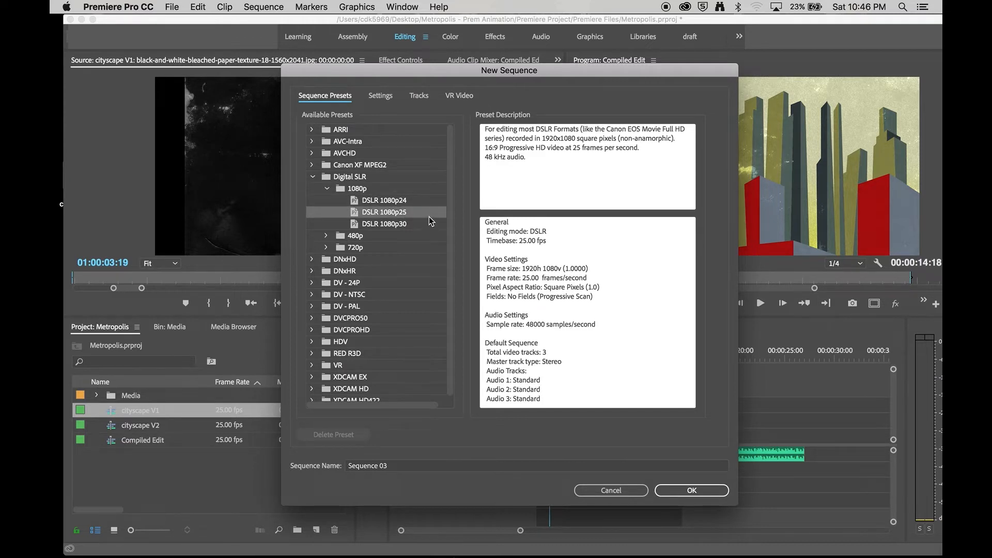
{"action": "left_click", "coordinate": [507, 466]}
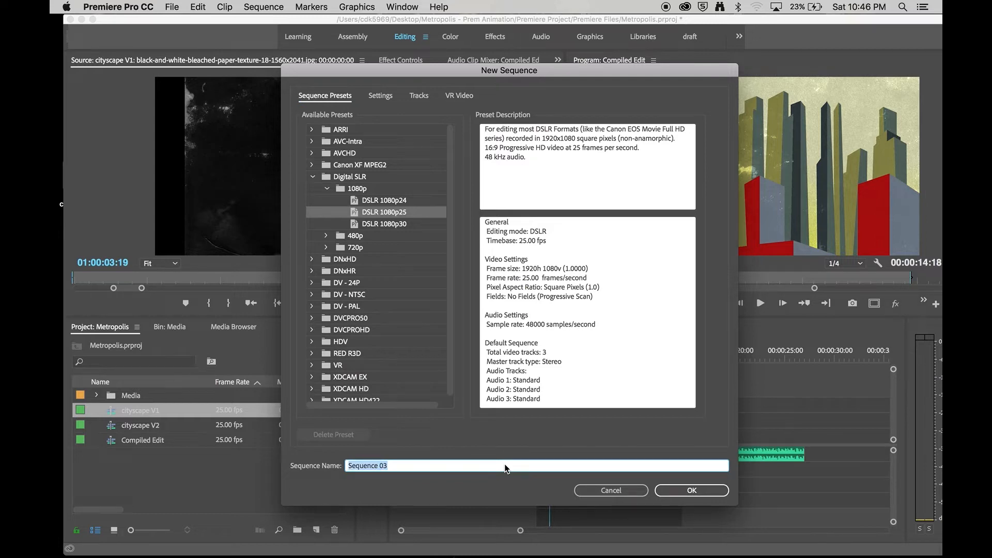
{"action": "type", "text": "C"}
{"action": "type", "text": "ityscape V3"}
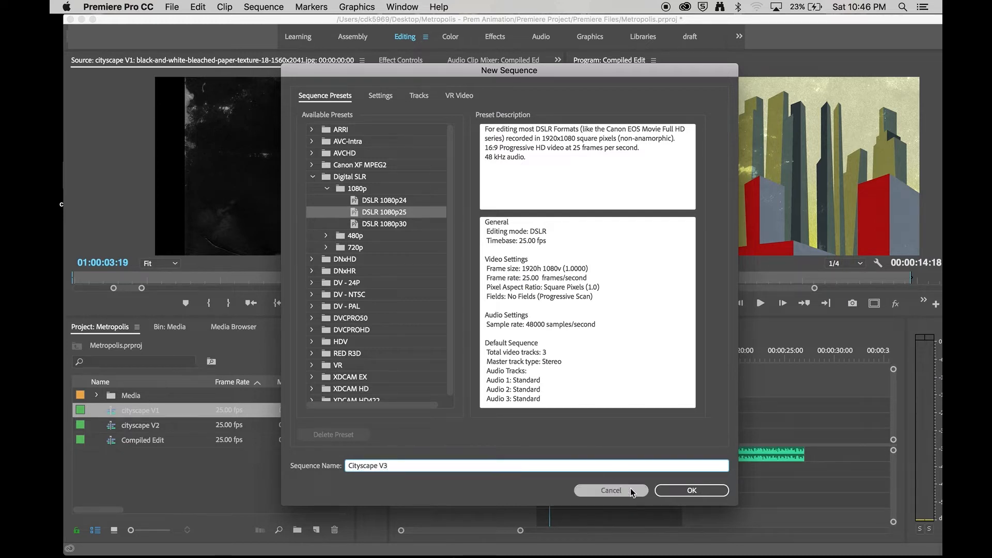
{"action": "left_click", "coordinate": [691, 491]}
{"action": "left_click", "coordinate": [219, 508]}
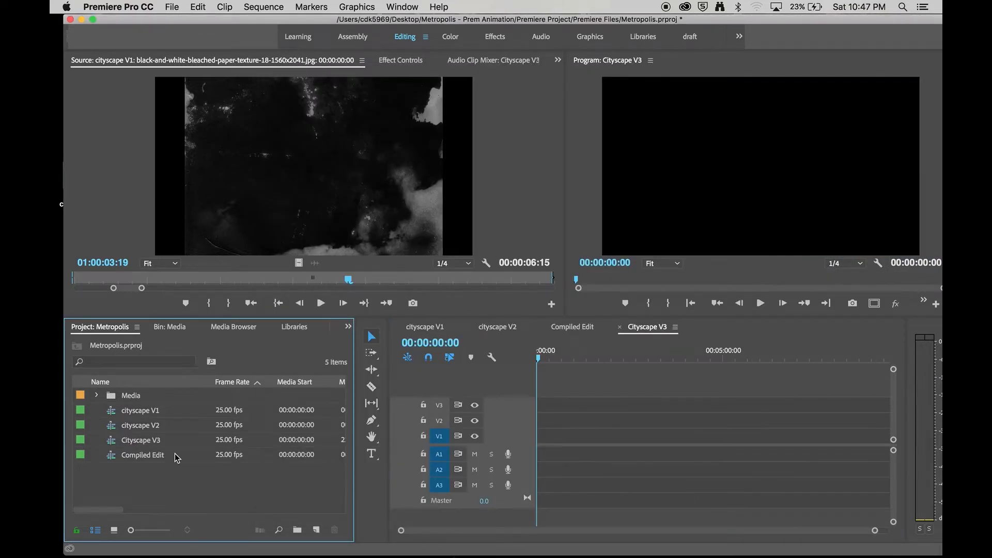
Look through the sequences listed in the project, from cityscape V1 down to Compiled Edit
{"action": "left_click", "coordinate": [145, 420]}
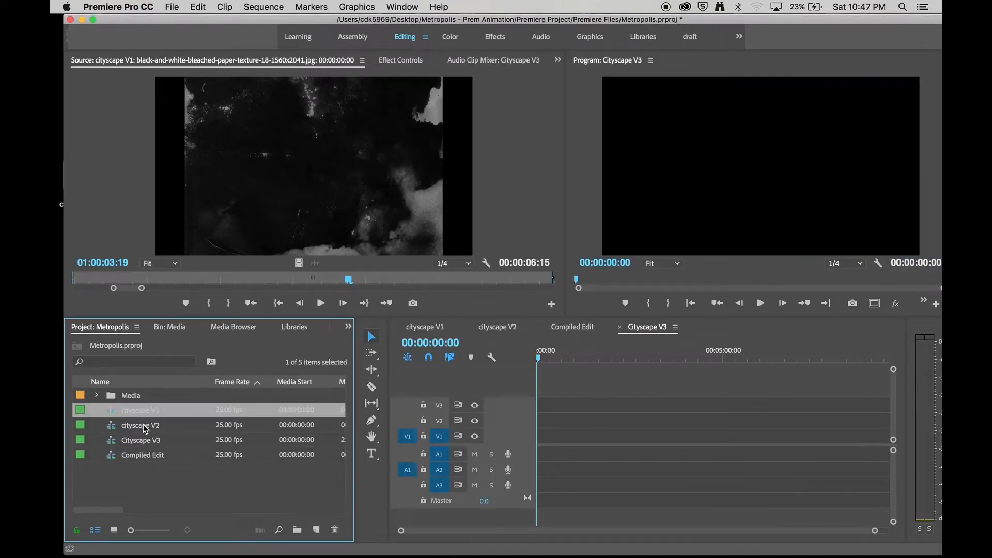
{"action": "left_click", "coordinate": [145, 425]}
{"action": "left_click", "coordinate": [144, 440]}
{"action": "left_click", "coordinate": [146, 455]}
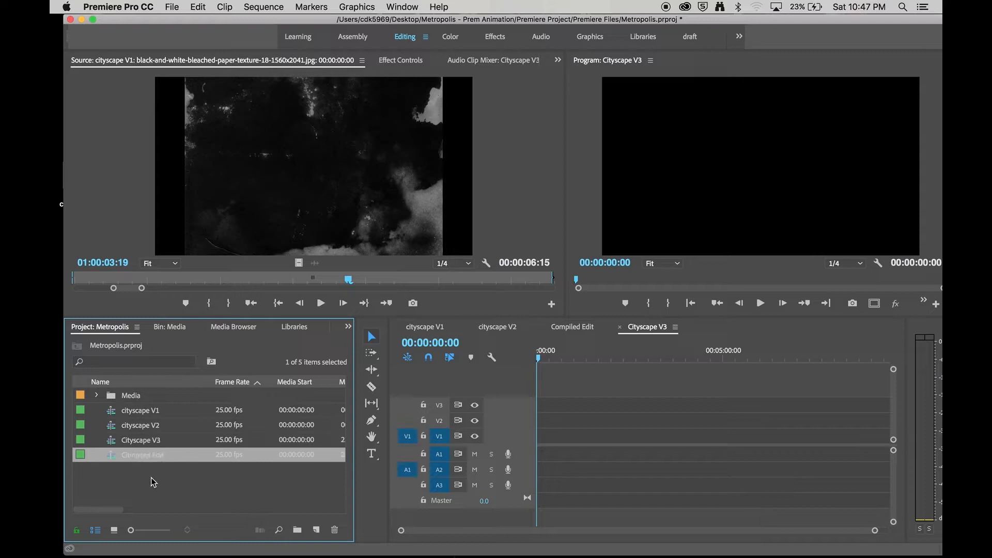
{"action": "left_click", "coordinate": [152, 478]}
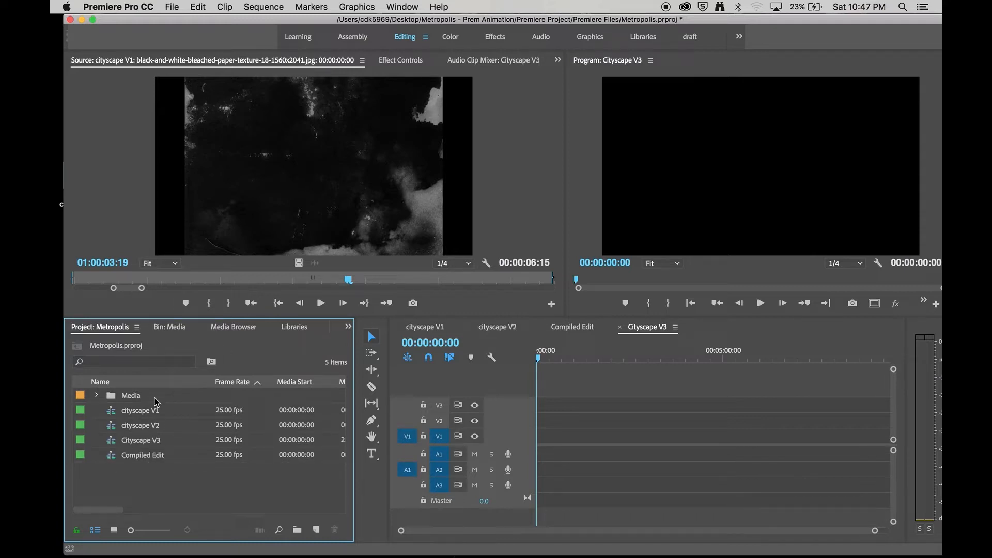
Open the project's sequences in turn to compare their timelines, finishing with the layered cityscape V2 sequence
{"action": "double_click", "coordinate": [150, 453]}
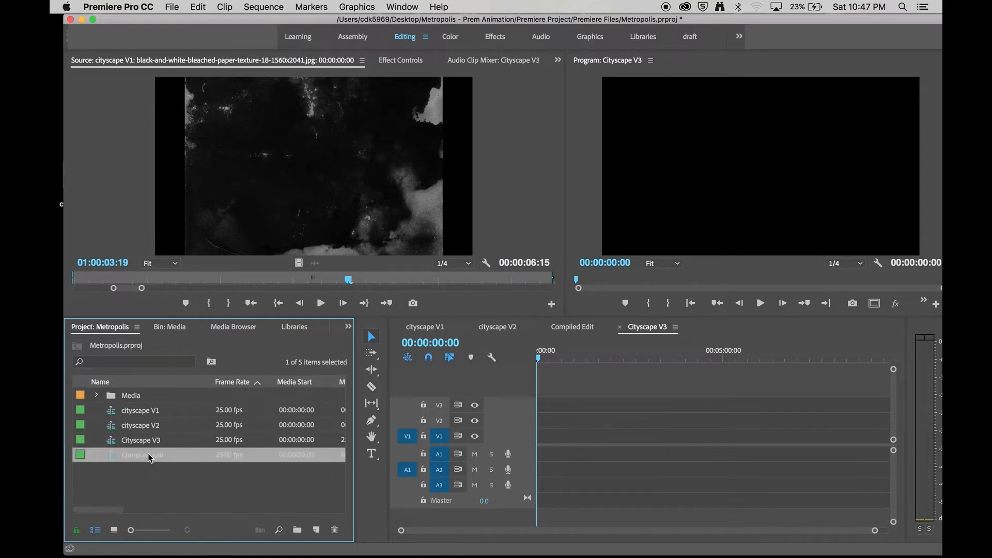
{"action": "double_click", "coordinate": [143, 439]}
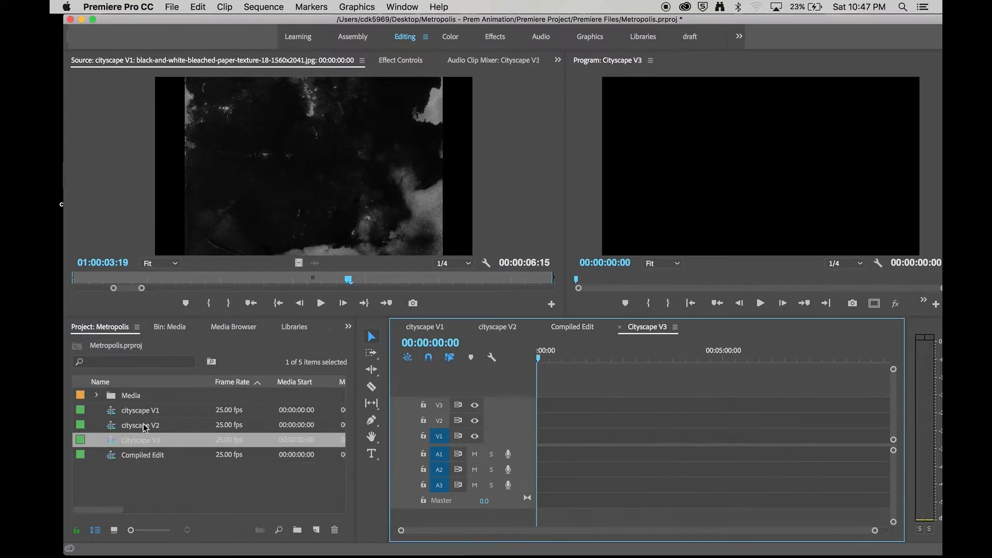
{"action": "left_click", "coordinate": [144, 423]}
{"action": "double_click", "coordinate": [144, 423]}
{"action": "left_click", "coordinate": [145, 413]}
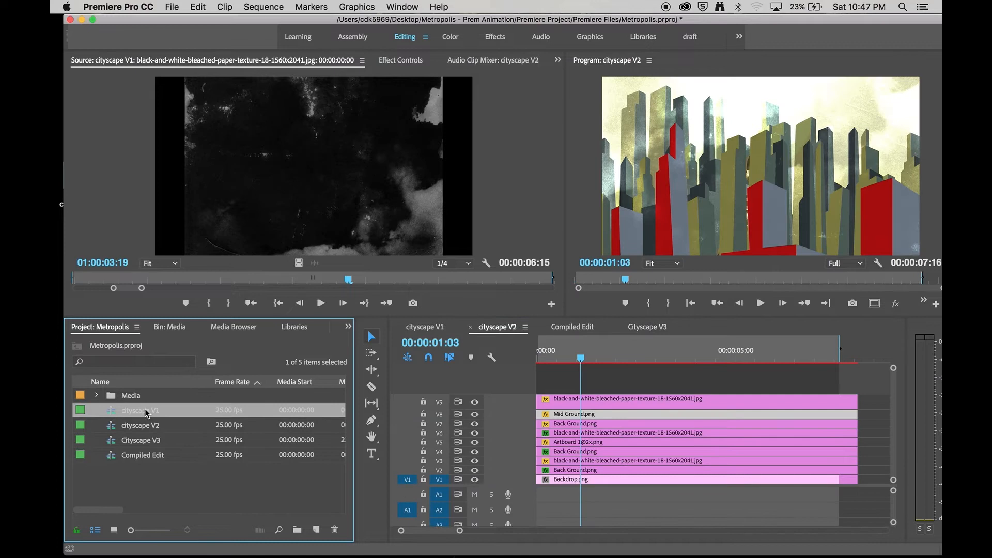
{"action": "double_click", "coordinate": [146, 412]}
{"action": "double_click", "coordinate": [150, 442]}
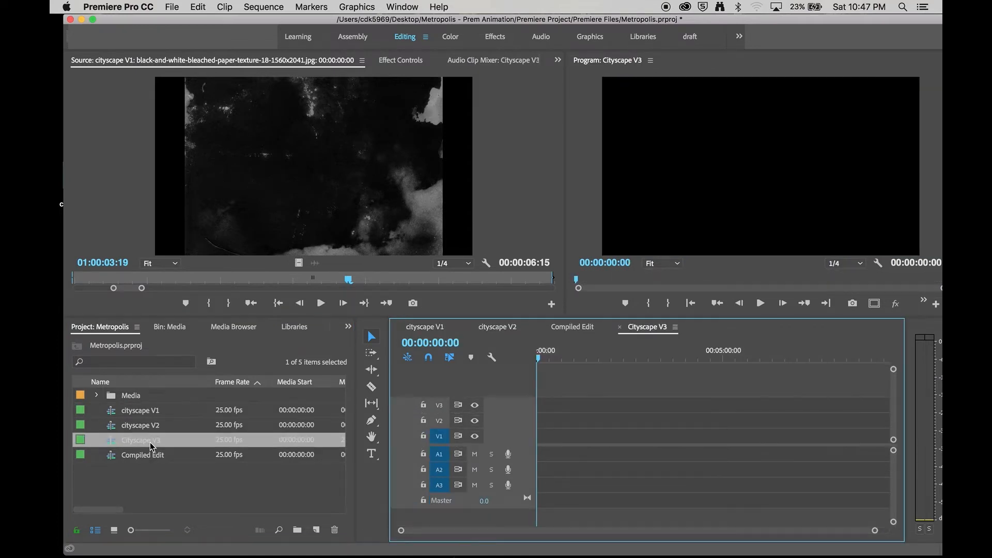
{"action": "left_click", "coordinate": [177, 479]}
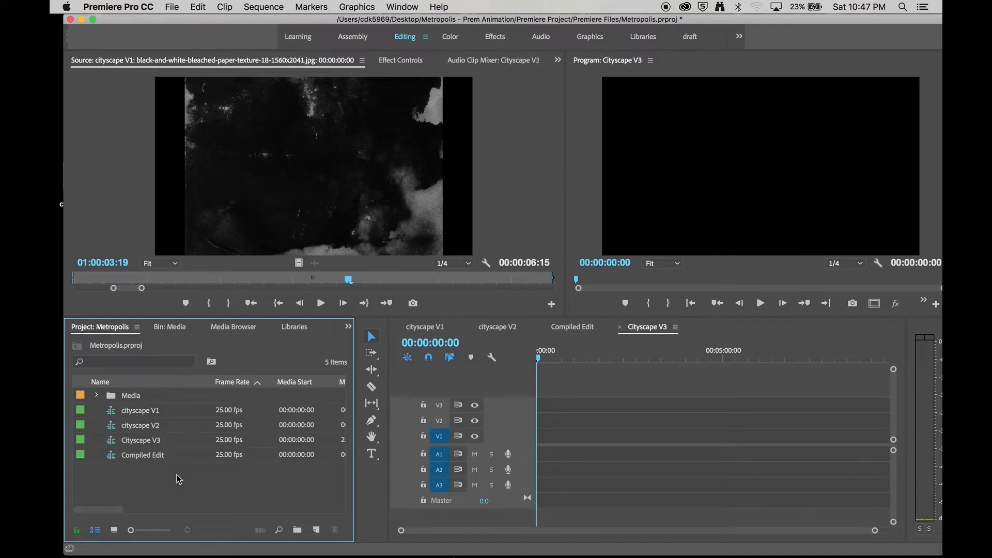
{"action": "double_click", "coordinate": [130, 424]}
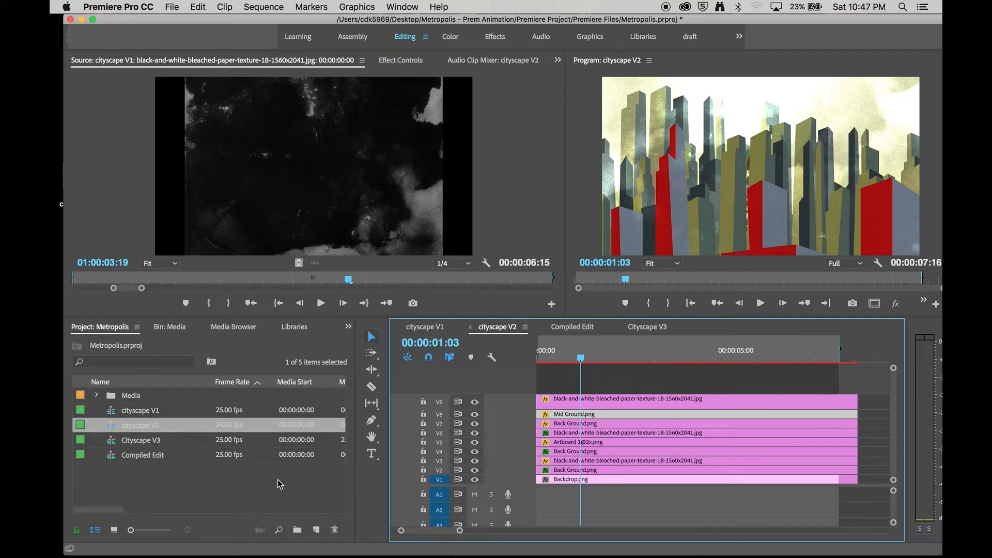
{"action": "left_click", "coordinate": [204, 477]}
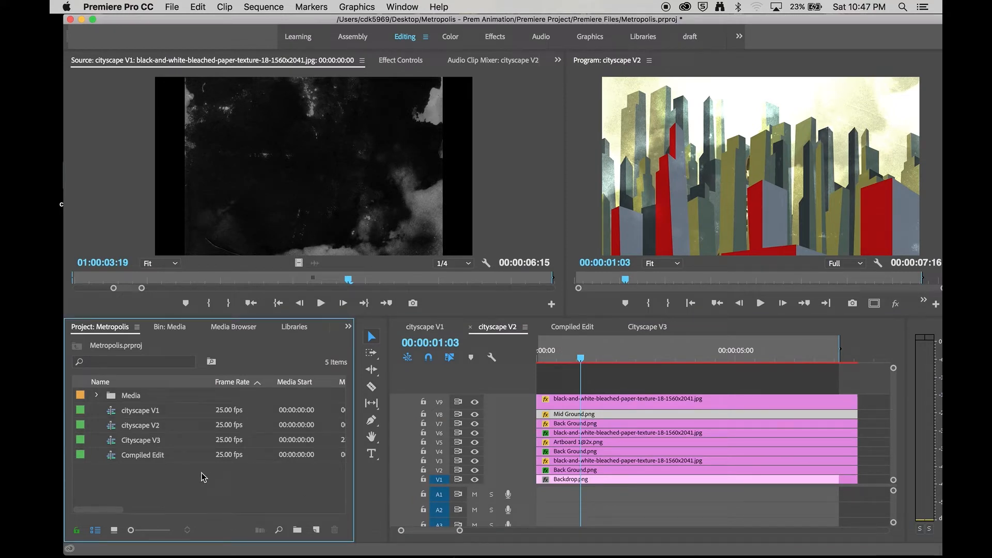
Open the Cityscape V3 sequence and preview the black-and-white, Scratched Grain.jpg and Surface texture.jpg images from the Textures bin
{"action": "double_click", "coordinate": [141, 440]}
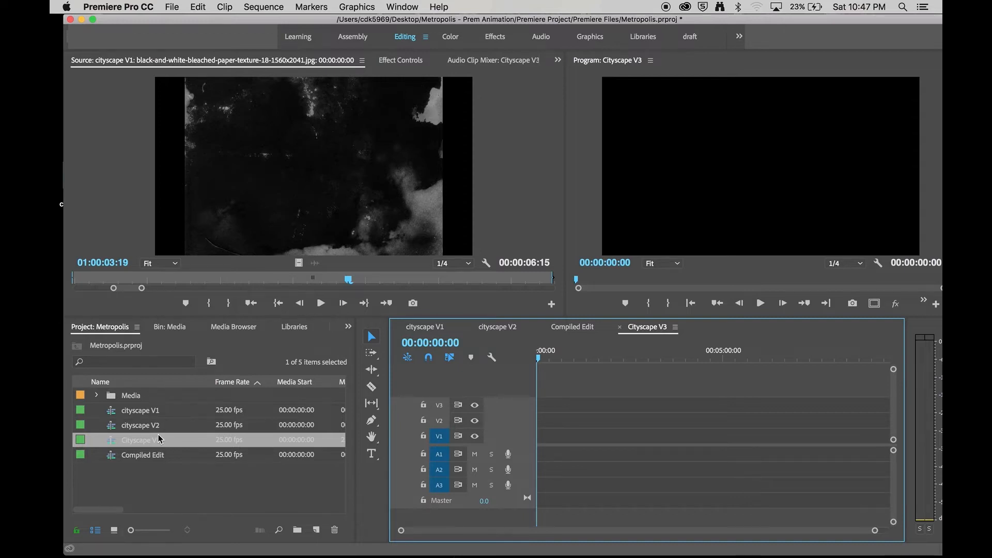
{"action": "left_click", "coordinate": [96, 395]}
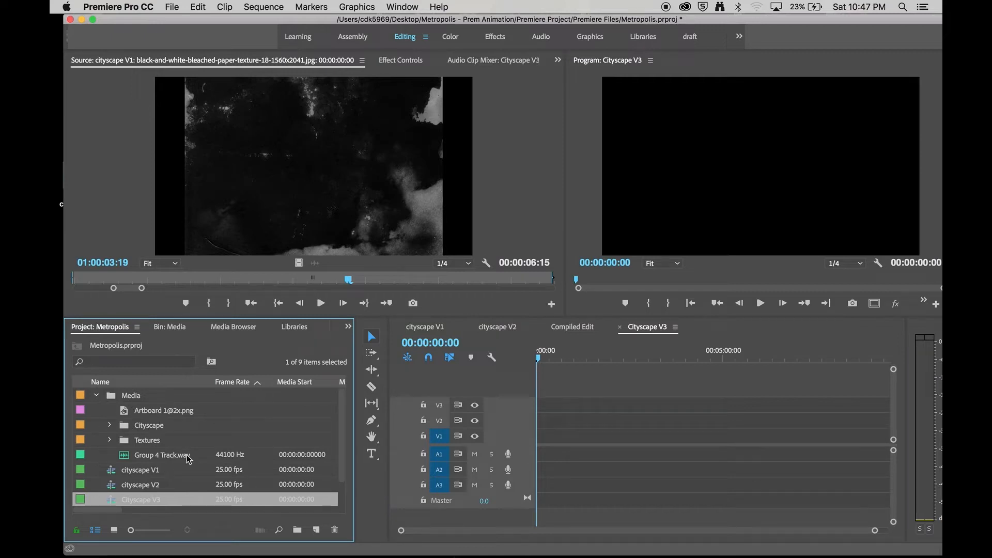
{"action": "left_click", "coordinate": [110, 440]}
{"action": "double_click", "coordinate": [159, 456]}
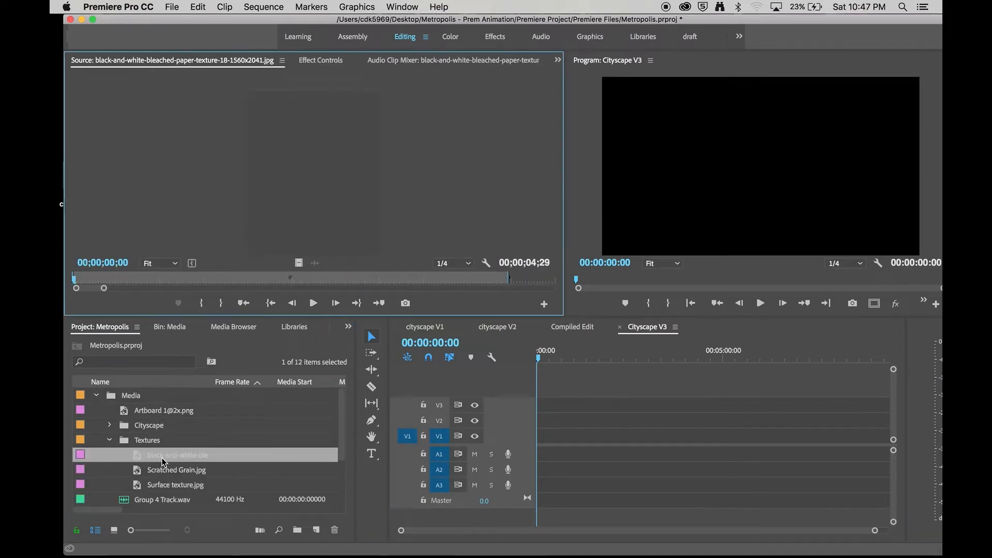
{"action": "double_click", "coordinate": [172, 472]}
{"action": "double_click", "coordinate": [175, 486]}
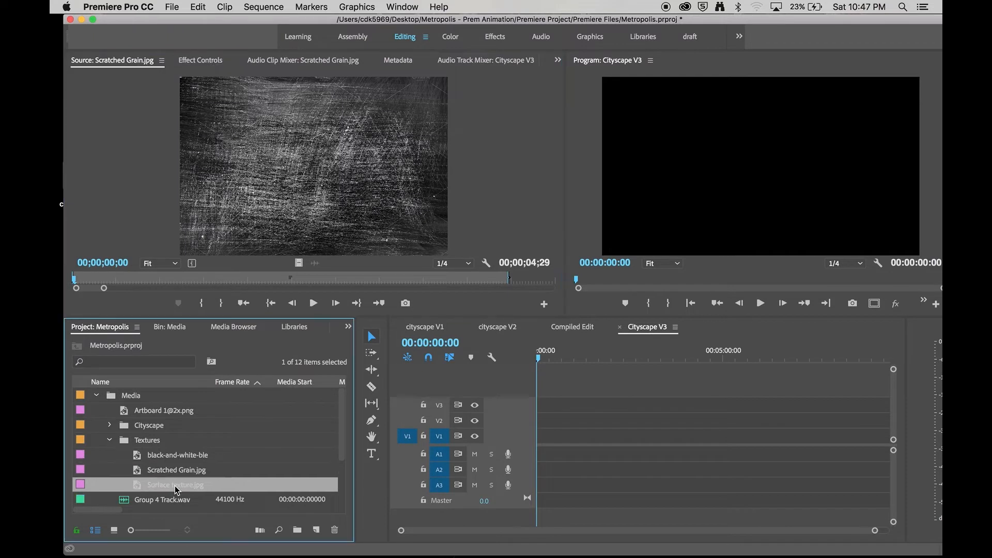
{"action": "left_click", "coordinate": [109, 441]}
Preview the Back Ground, Backdrop, Foreground and Mid Ground images from the Cityscape bin
{"action": "left_click", "coordinate": [110, 425]}
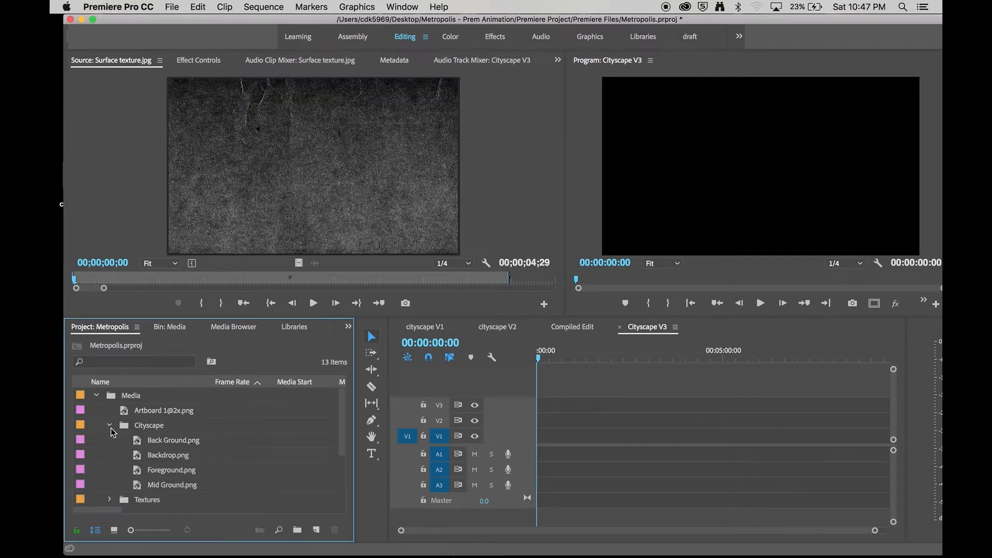
{"action": "double_click", "coordinate": [151, 444]}
{"action": "double_click", "coordinate": [164, 462]}
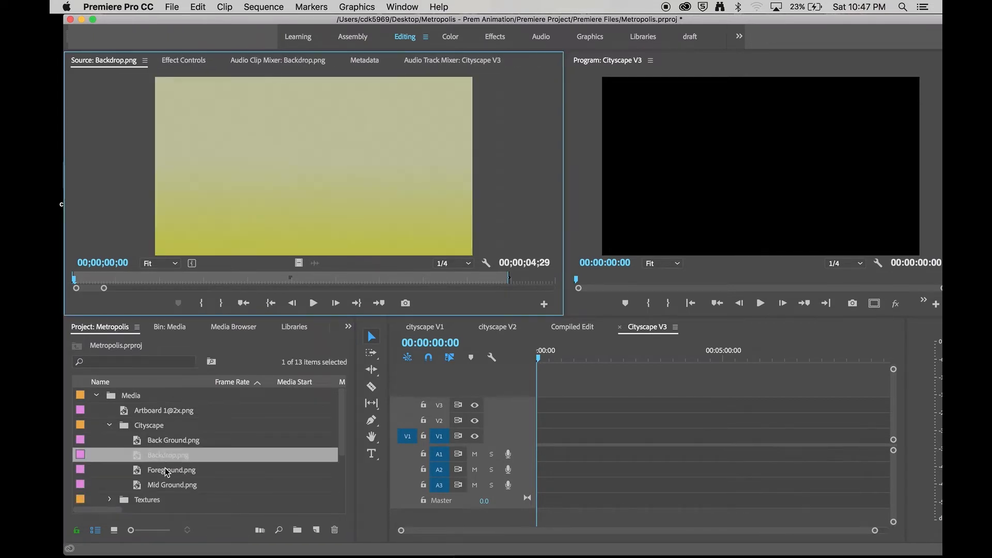
{"action": "double_click", "coordinate": [167, 472]}
{"action": "double_click", "coordinate": [170, 487]}
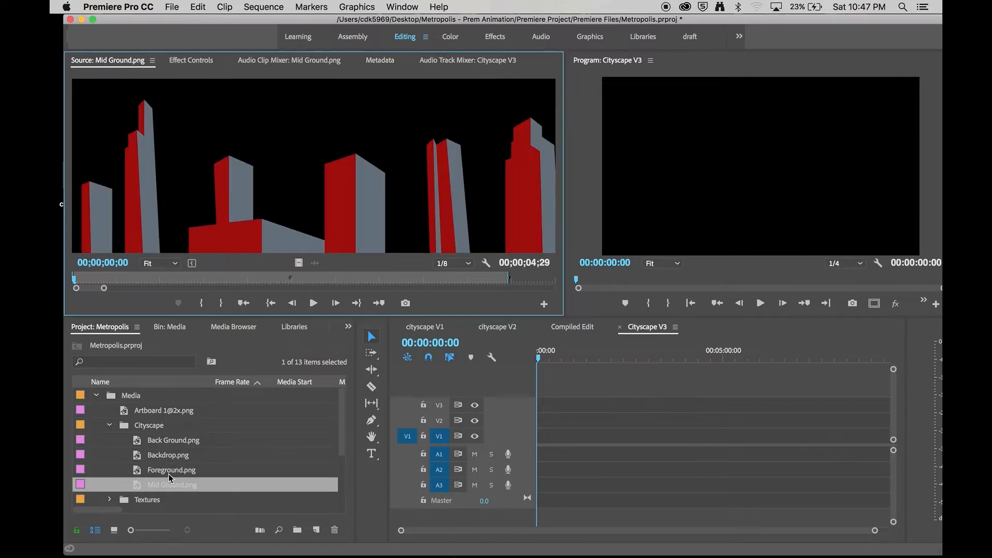
{"action": "double_click", "coordinate": [168, 459]}
{"action": "left_click", "coordinate": [572, 422]}
{"action": "left_click", "coordinate": [802, 100]}
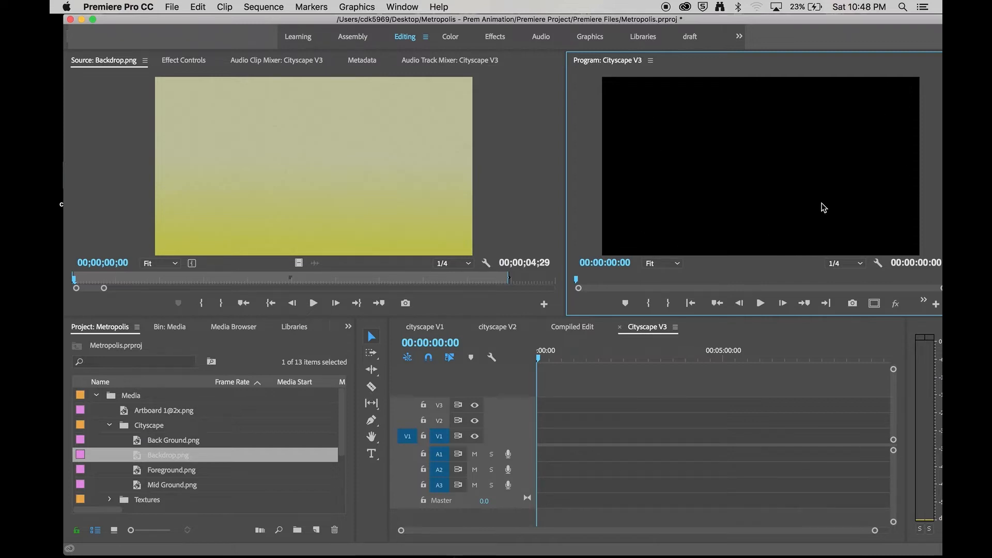
{"action": "double_click", "coordinate": [175, 469]}
{"action": "double_click", "coordinate": [165, 454]}
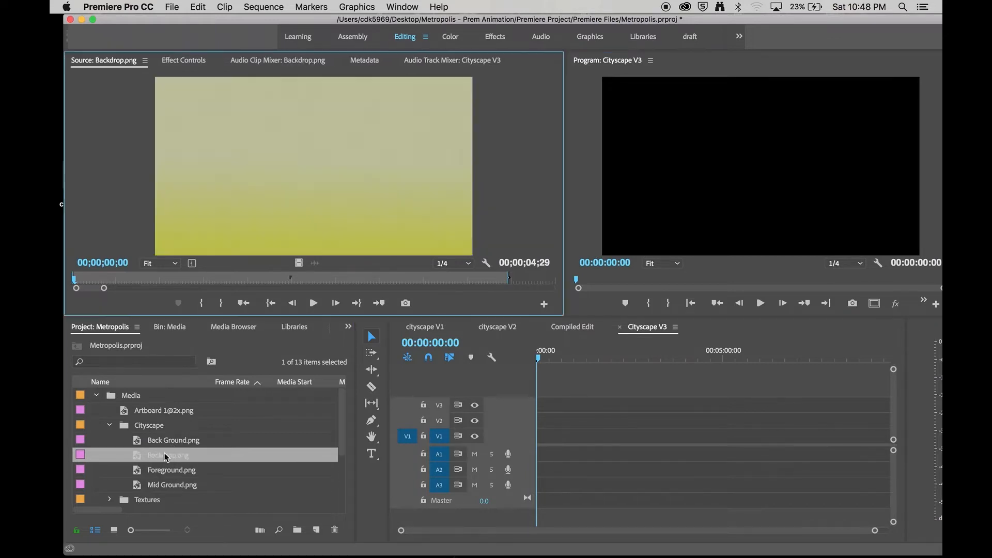
{"action": "double_click", "coordinate": [166, 442]}
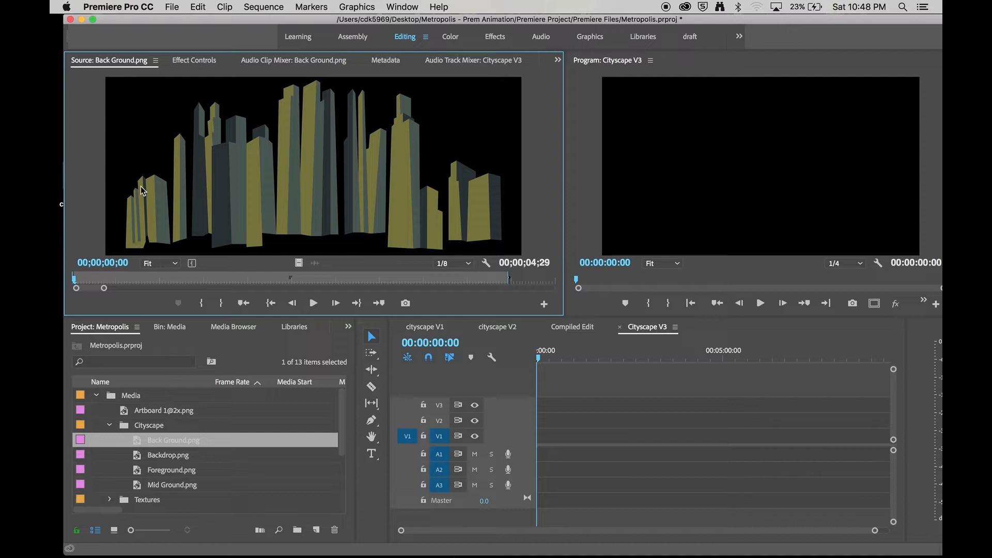
Place Back Ground.png on video track V2 at the start of Cityscape V3 and put the playhead at 00:00:02:13
{"action": "left_click_drag", "start_coordinate": [159, 445], "coordinate": [543, 424]}
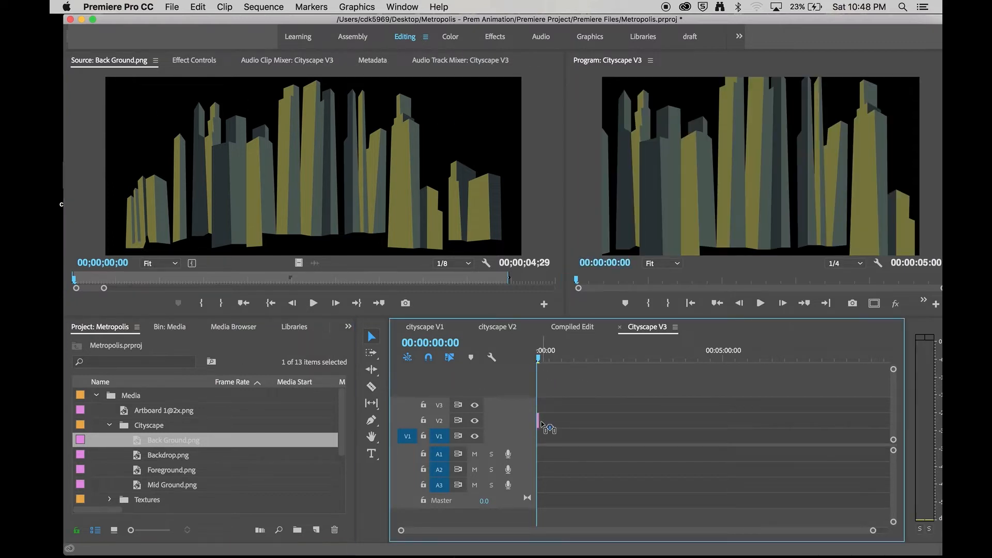
{"action": "key", "text": "equal"}
{"action": "key", "text": "equal"}
{"action": "key", "text": "equal"}
{"action": "key", "text": "equal"}
{"action": "left_click", "coordinate": [562, 349]}
{"action": "left_click", "coordinate": [703, 173]}
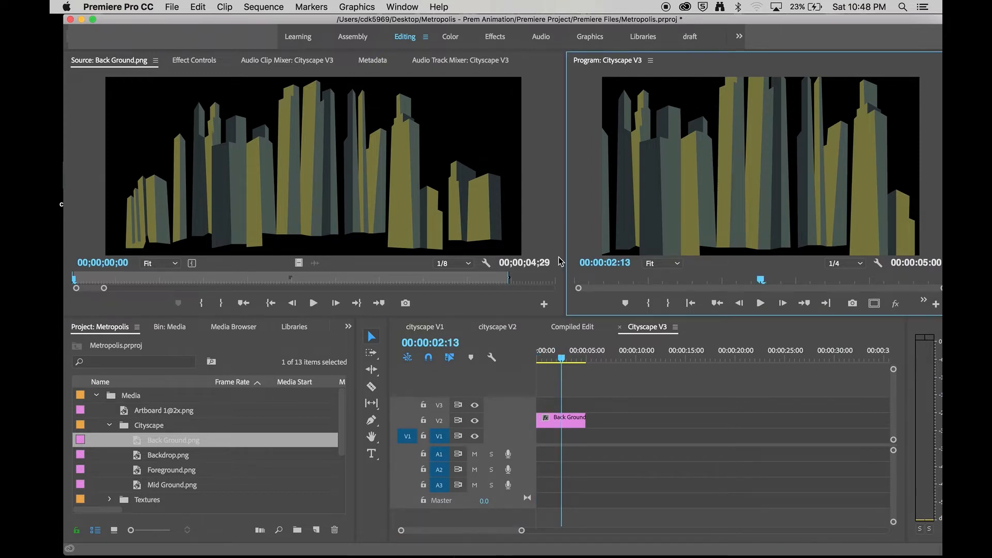
Place Backdrop.png on video track V1, directly beneath the Back Ground clip at the sequence start
{"action": "left_click", "coordinate": [169, 471]}
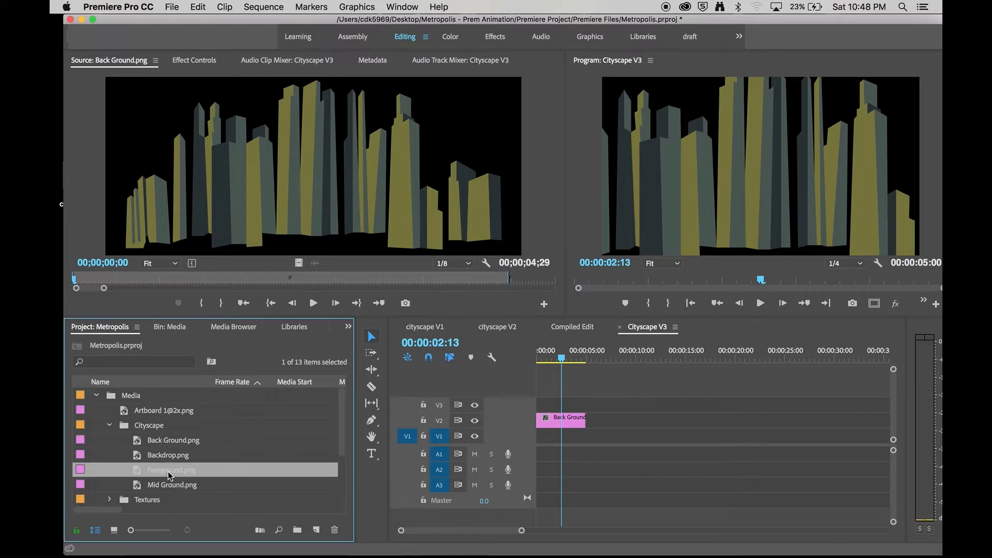
{"action": "left_click", "coordinate": [165, 442]}
{"action": "left_click_drag", "start_coordinate": [164, 456], "coordinate": [540, 444]}
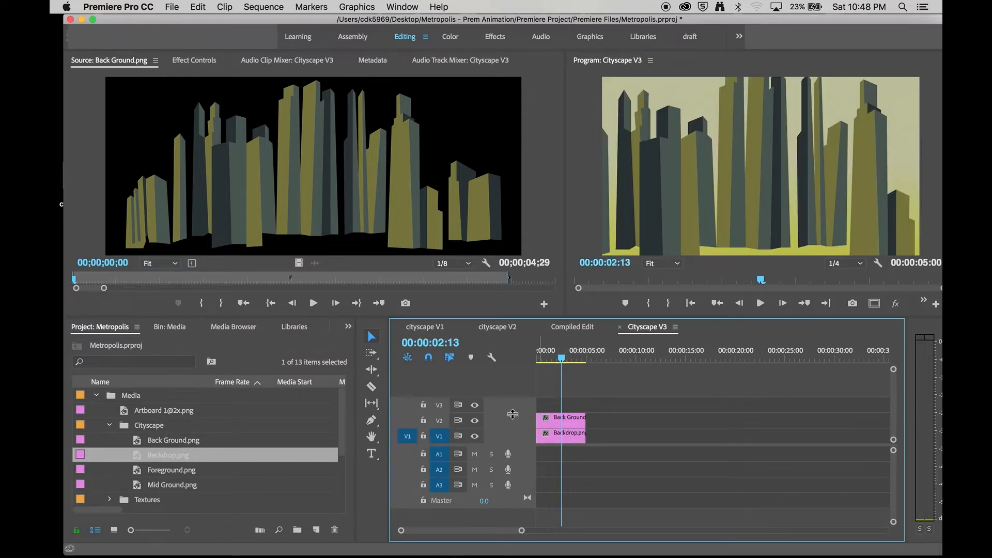
Toggle the output of tracks V1 and V2 off and on to check what each layer contributes
{"action": "left_click", "coordinate": [564, 434]}
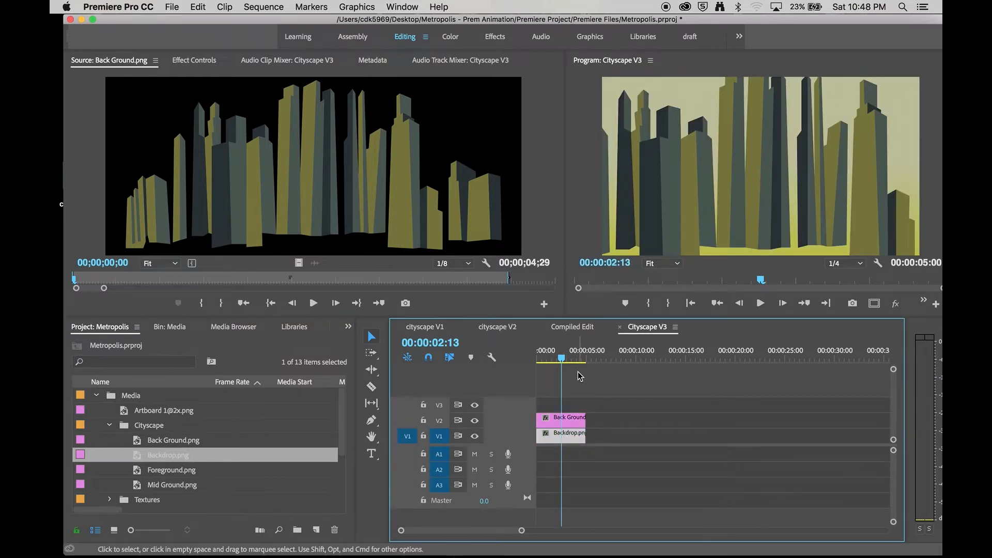
{"action": "left_click", "coordinate": [475, 436]}
{"action": "left_click", "coordinate": [476, 437]}
{"action": "left_click", "coordinate": [477, 437]}
{"action": "left_click", "coordinate": [477, 437]}
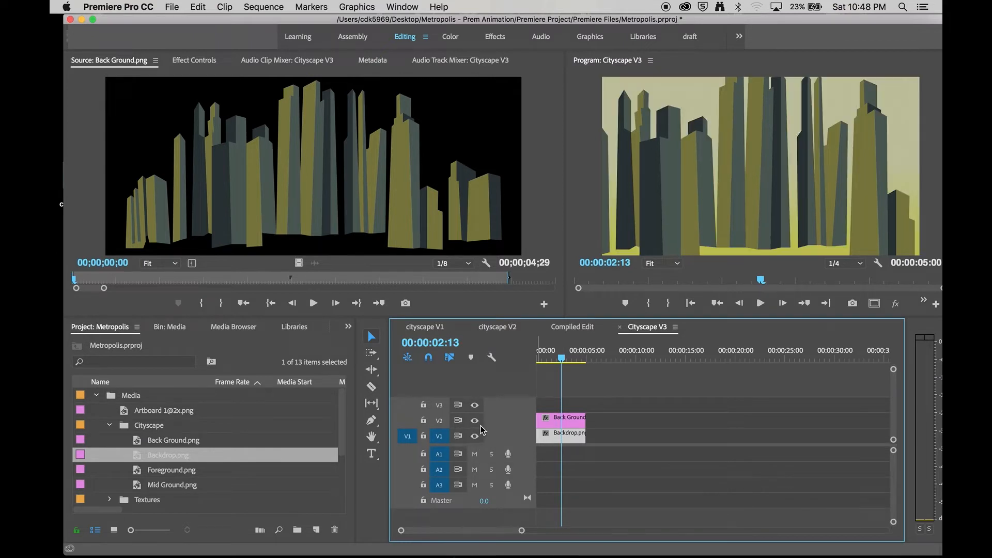
{"action": "left_click", "coordinate": [476, 421]}
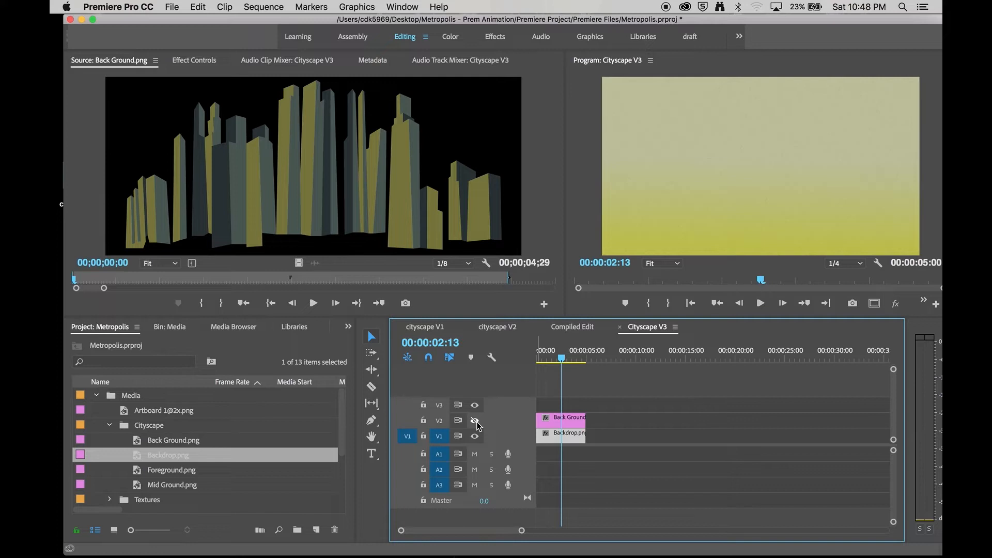
{"action": "left_click", "coordinate": [476, 421]}
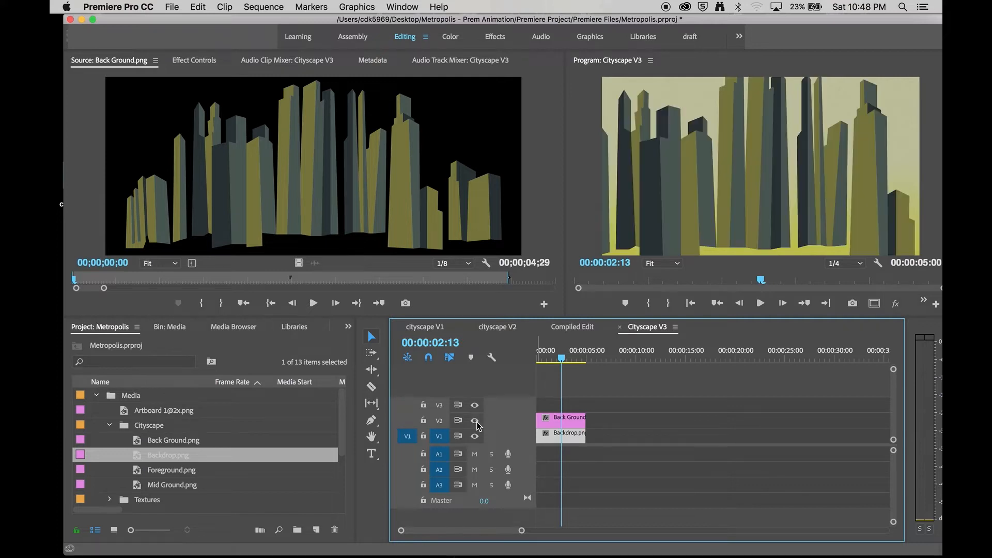
Select the Back Ground clip on V2 and show its Effect Controls
{"action": "left_click", "coordinate": [565, 432]}
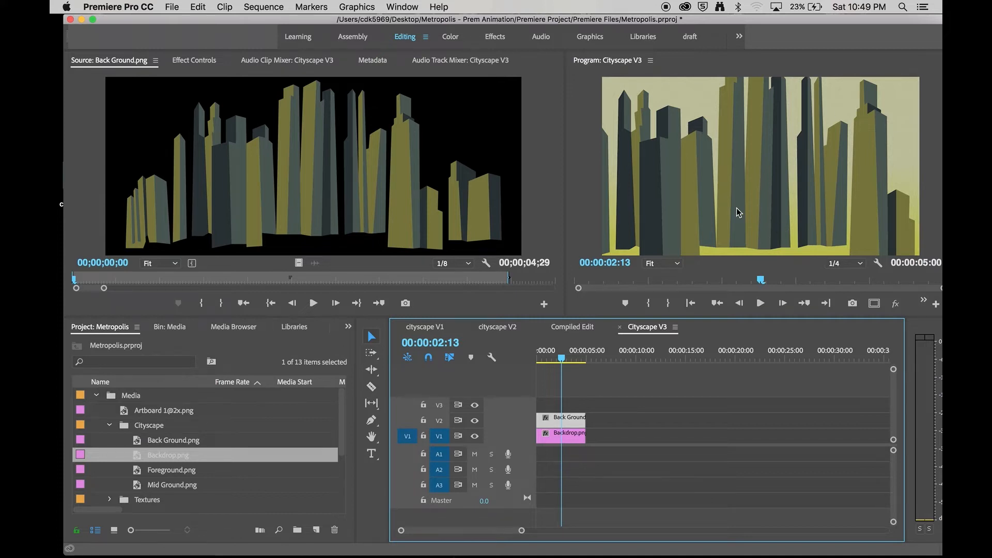
{"action": "left_click", "coordinate": [634, 388]}
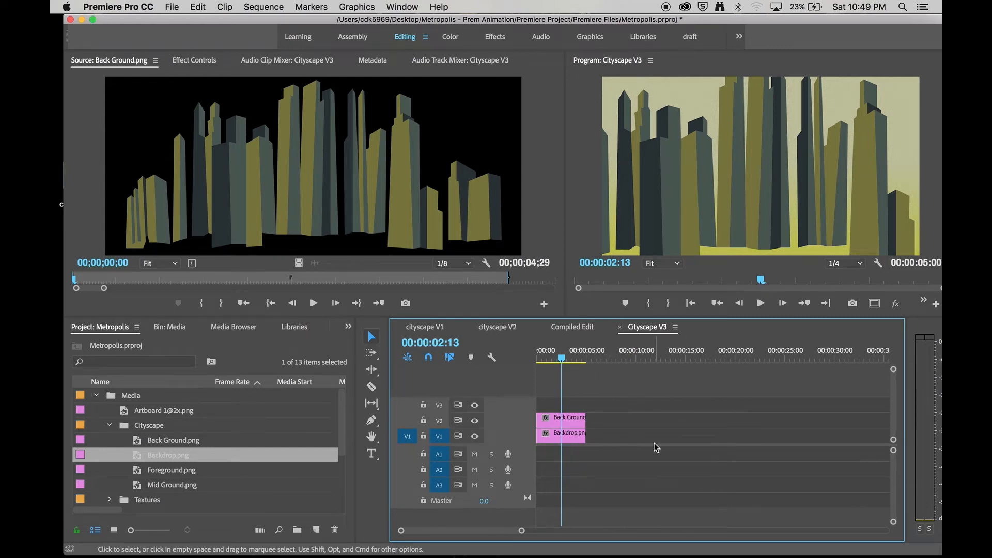
{"action": "left_click", "coordinate": [579, 425]}
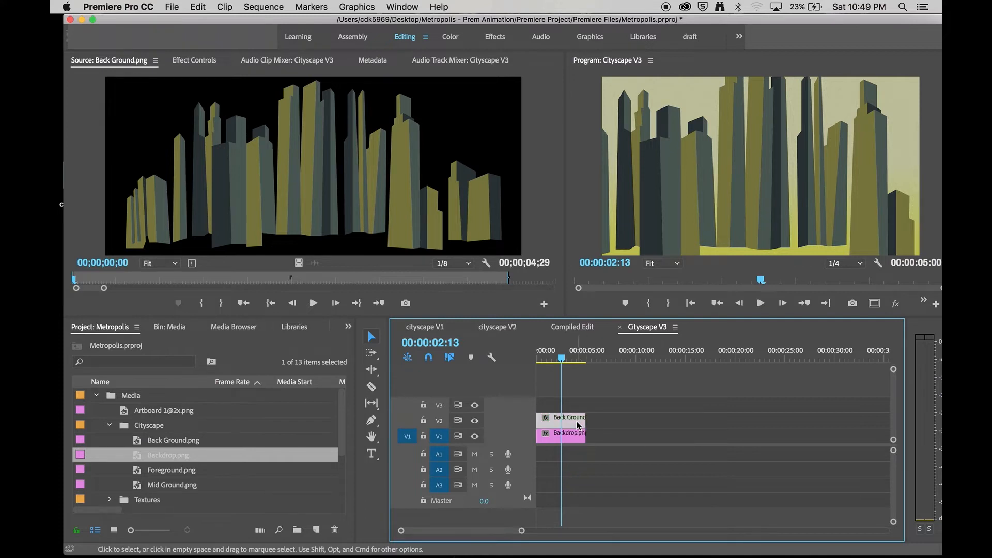
{"action": "left_click", "coordinate": [211, 66]}
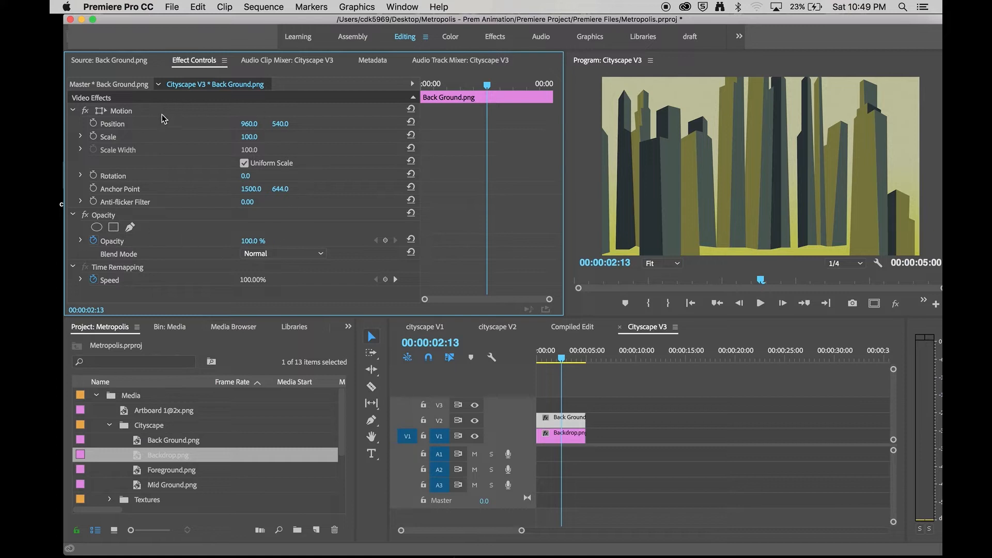
Compare the effect settings of the Backdrop and Back Ground clips, leaving Back Ground selected with the playhead at 00:00:02:06
{"action": "left_click", "coordinate": [568, 420]}
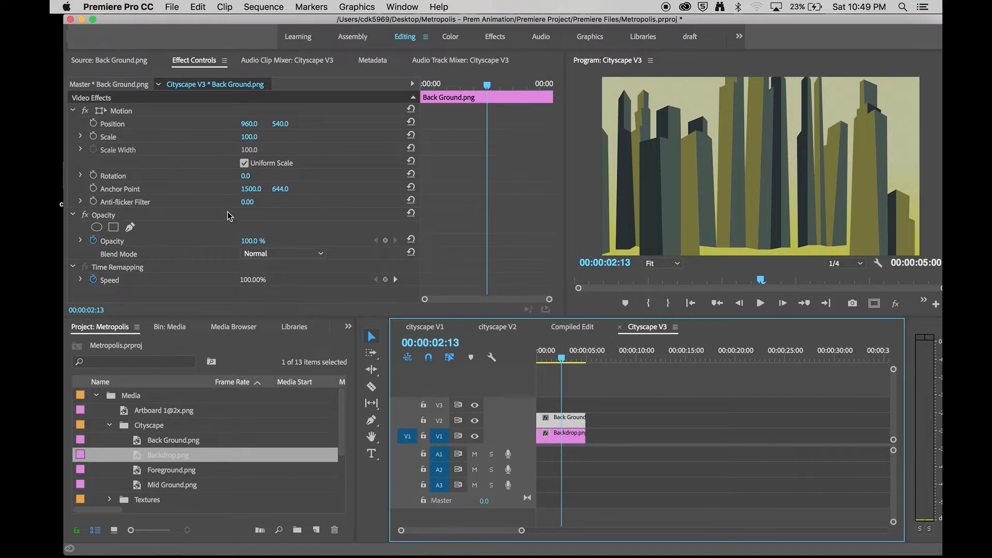
{"action": "left_click", "coordinate": [618, 421]}
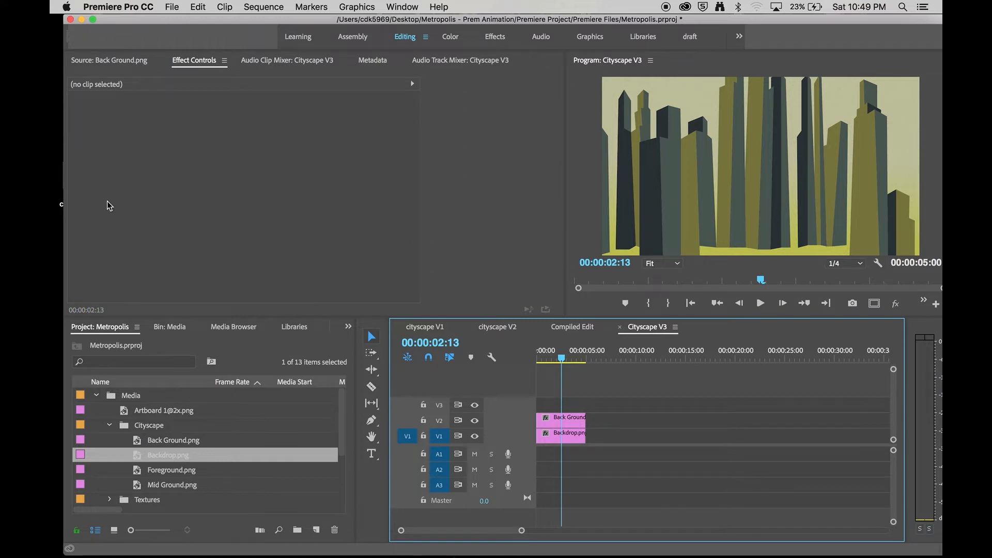
{"action": "left_click", "coordinate": [551, 438]}
{"action": "left_click", "coordinate": [555, 422]}
{"action": "left_click", "coordinate": [559, 439]}
{"action": "left_click", "coordinate": [559, 423]}
{"action": "left_click_drag", "start_coordinate": [587, 358], "coordinate": [560, 363]}
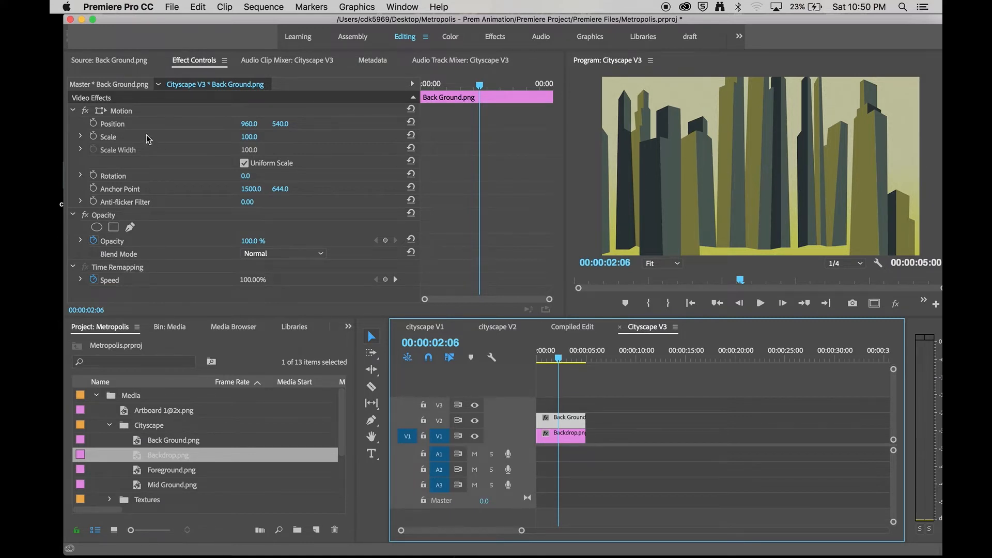
Look through the Back Ground clip's Motion and Opacity effects, including Position, Scale and Rotation
{"action": "left_click", "coordinate": [127, 115]}
{"action": "left_click", "coordinate": [106, 220]}
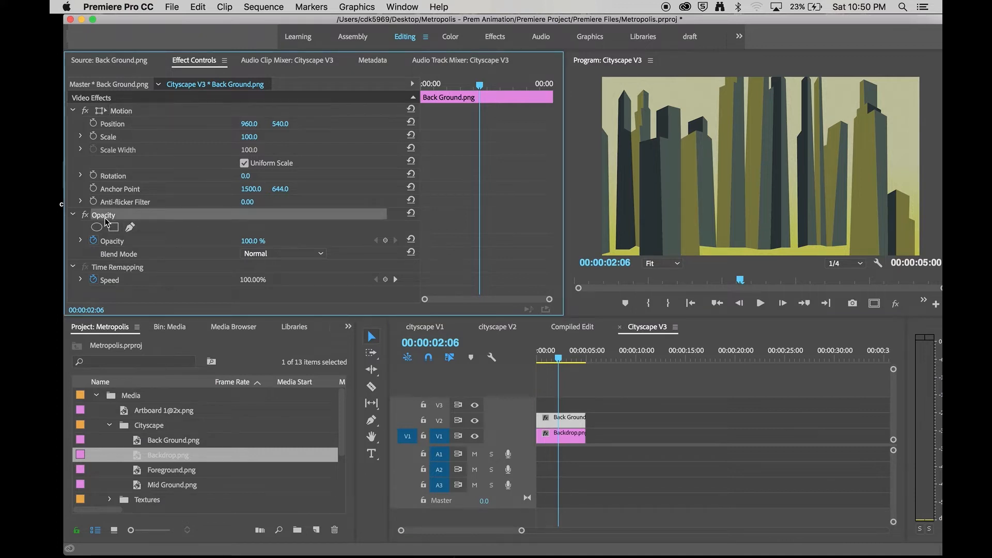
{"action": "left_click", "coordinate": [129, 114]}
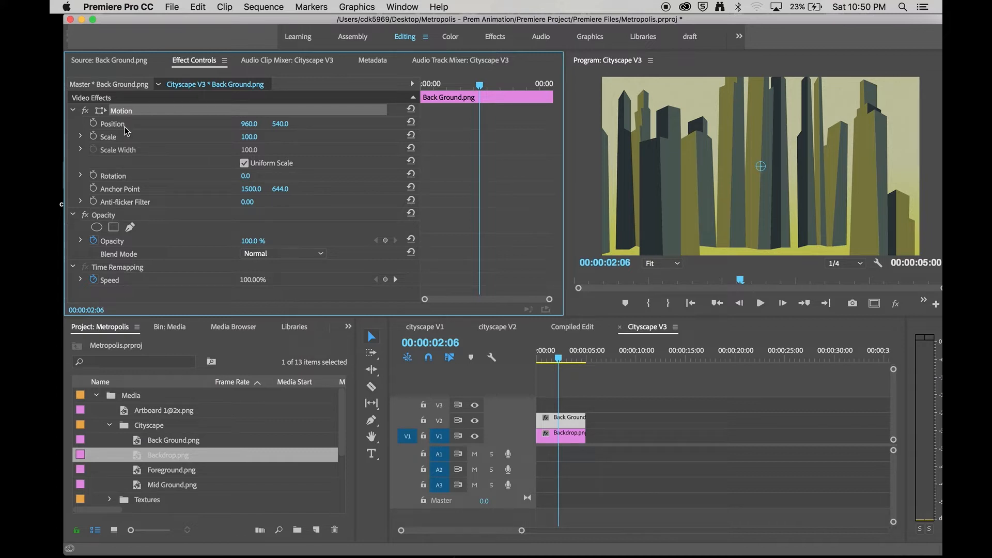
{"action": "left_click", "coordinate": [121, 127]}
{"action": "left_click", "coordinate": [125, 138]}
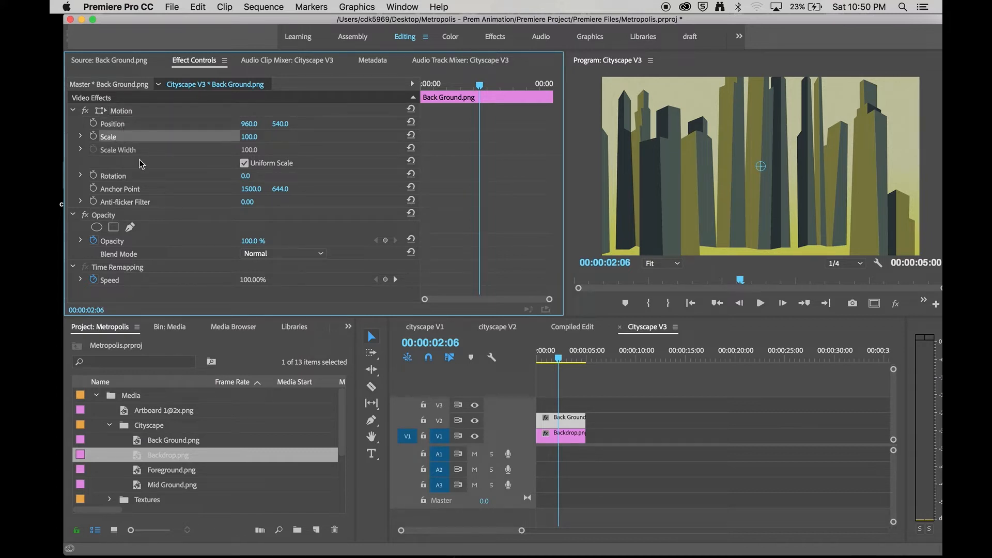
{"action": "left_click", "coordinate": [123, 178]}
{"action": "left_click", "coordinate": [120, 217]}
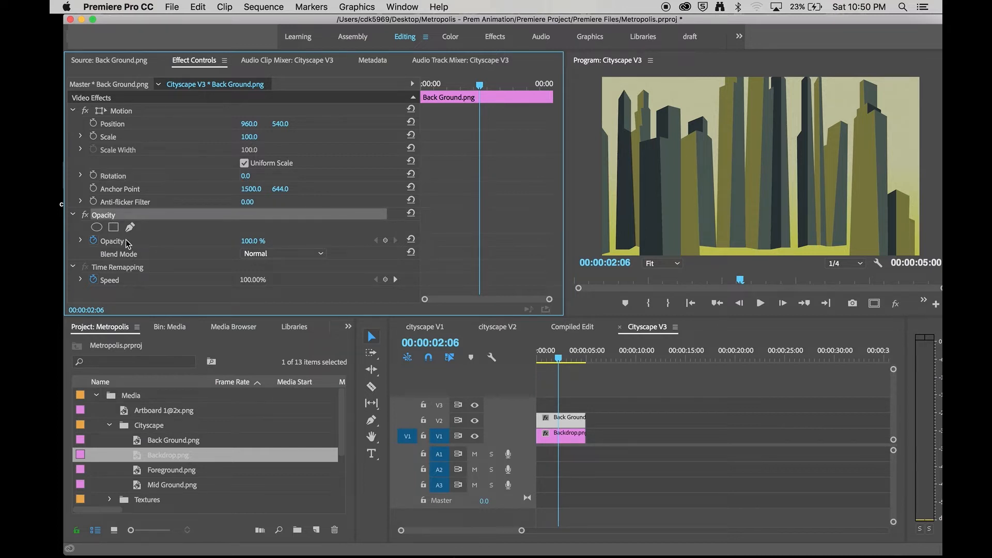
Browse the Back Ground clip's blend modes, keep Normal, and turn off opacity keyframing, deleting the existing keyframe
{"action": "mouse_move", "coordinate": [251, 242]}
{"action": "left_mouse_down"}
{"action": "mouse_move", "coordinate": [241, 242]}
{"action": "mouse_move", "coordinate": [257, 242]}
{"action": "left_mouse_up"}
{"action": "left_click", "coordinate": [284, 254]}
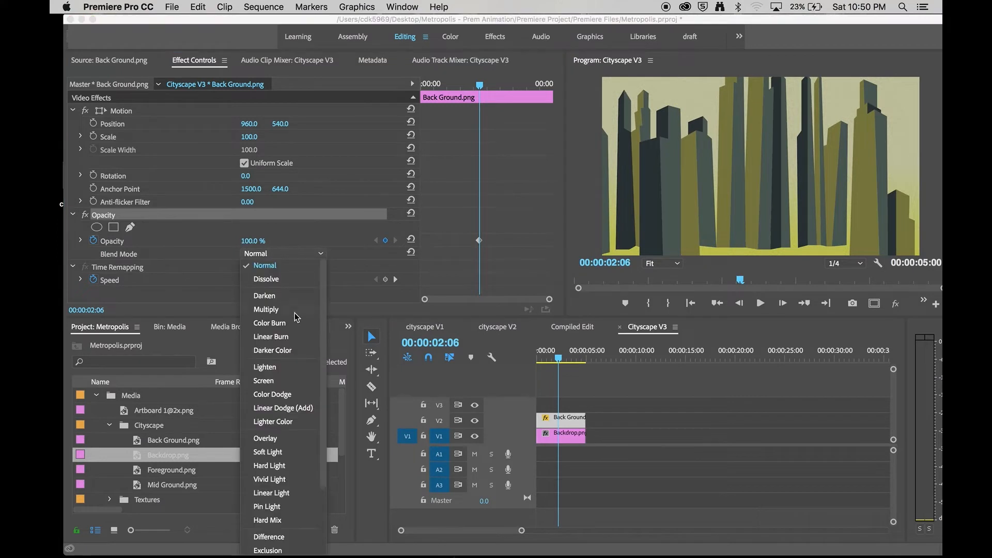
{"action": "scroll", "coordinate": [288, 373], "scroll_direction": "down", "scroll_amount": 4}
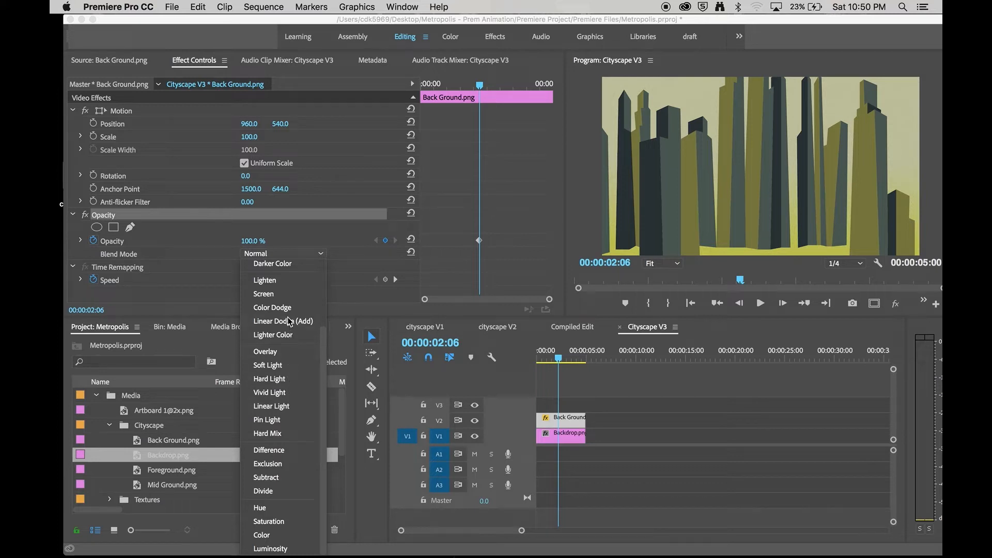
{"action": "scroll", "coordinate": [289, 321], "scroll_direction": "up", "scroll_amount": 4}
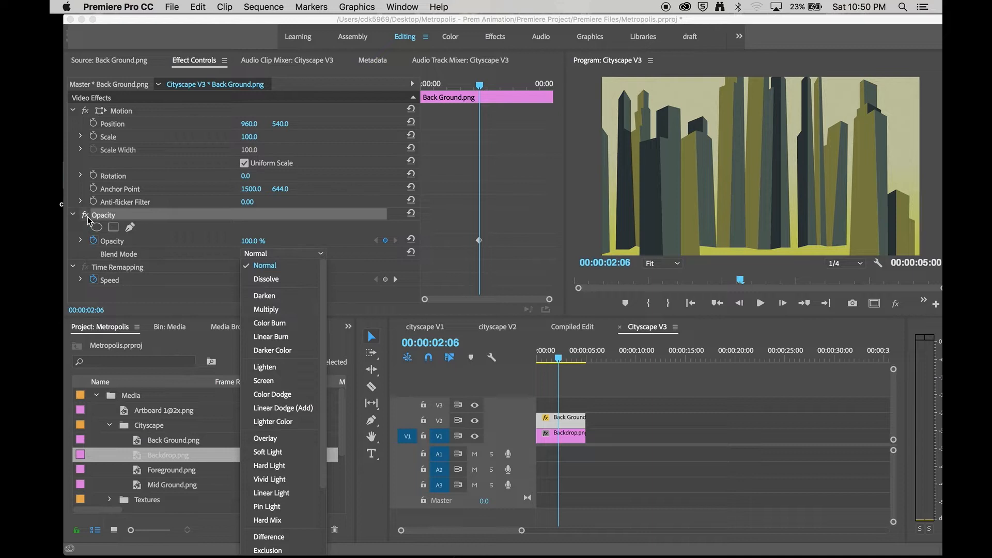
{"action": "left_click", "coordinate": [93, 240]}
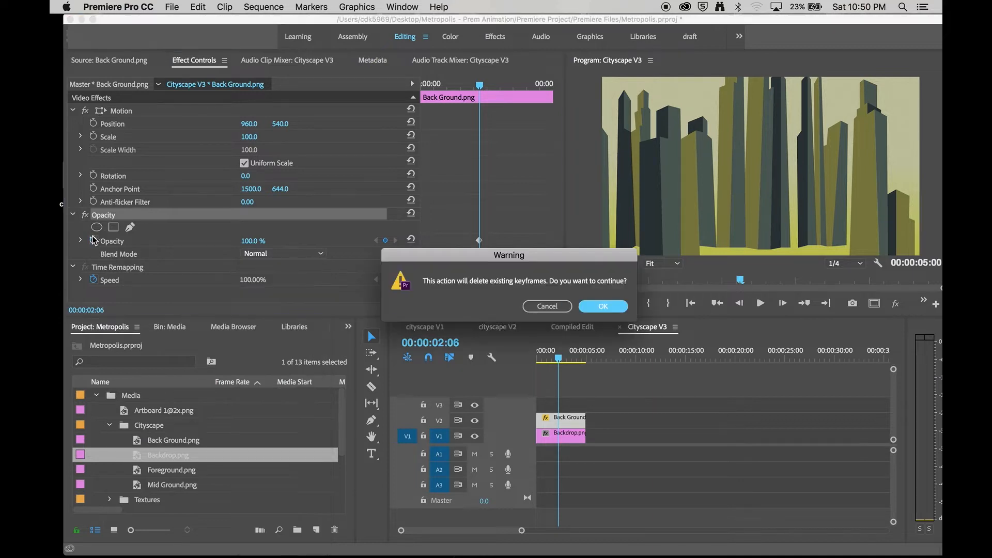
{"action": "left_click", "coordinate": [604, 307]}
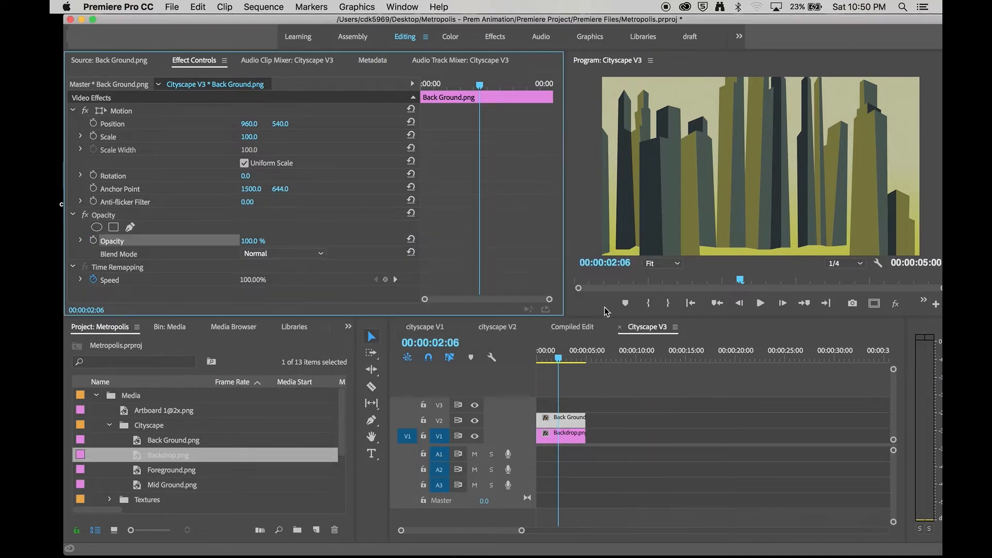
Try enlarging the Back Ground clip's scale to 351 and undo the change
{"action": "left_click", "coordinate": [117, 126]}
{"action": "left_click", "coordinate": [114, 141]}
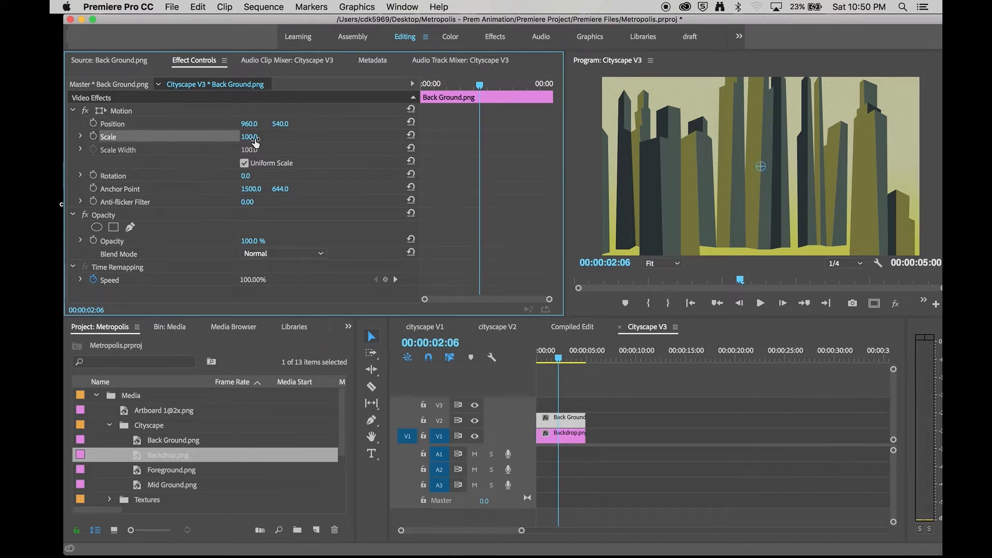
{"action": "left_click_drag", "start_coordinate": [249, 136], "coordinate": [422, 139]}
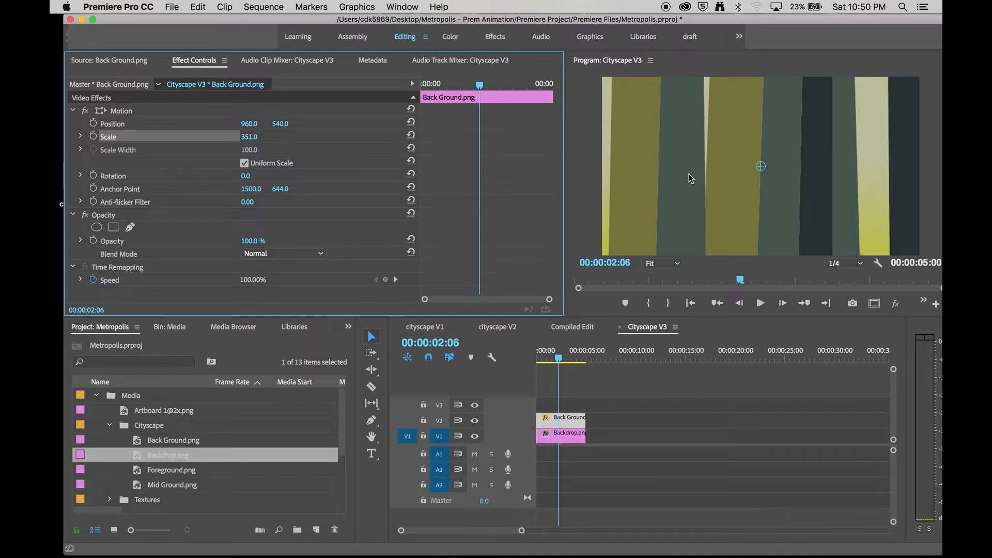
{"action": "key", "text": "super+z"}
{"action": "left_click", "coordinate": [255, 136]}
{"action": "key", "text": "Return"}
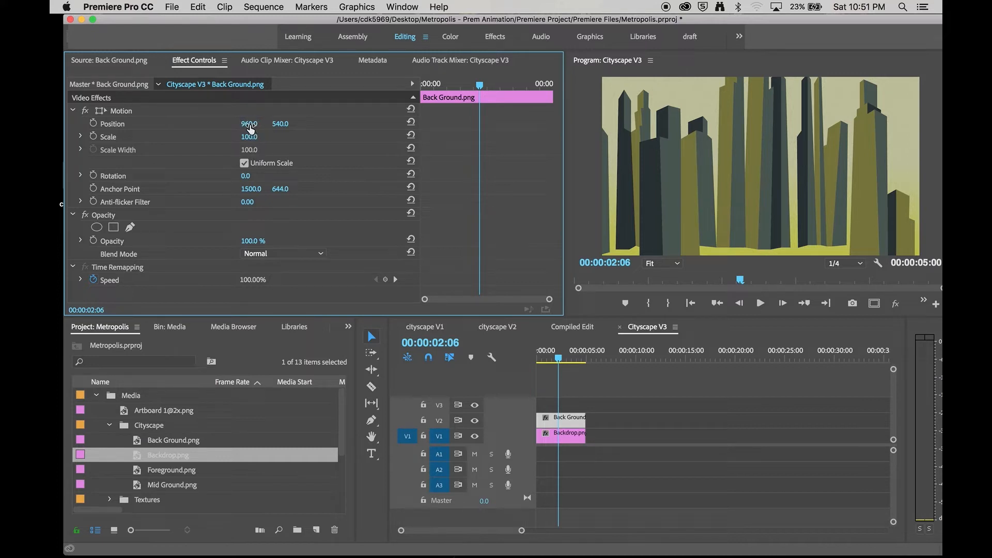
Reposition the Back Ground clip in the frame with its Motion effect, to about 1439.5, 656.3
{"action": "left_click_drag", "start_coordinate": [249, 124], "coordinate": [219, 124]}
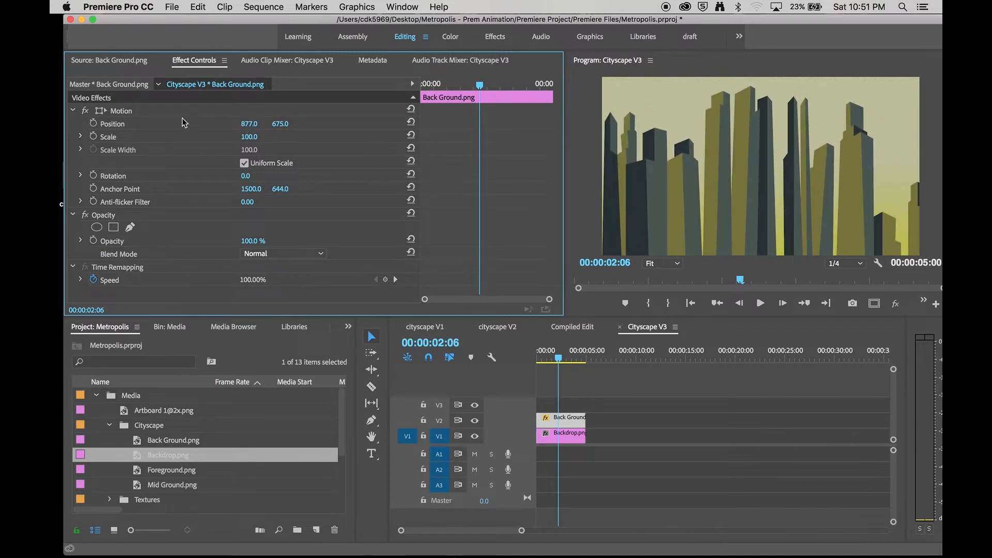
{"action": "left_click", "coordinate": [124, 114]}
{"action": "left_click", "coordinate": [120, 127]}
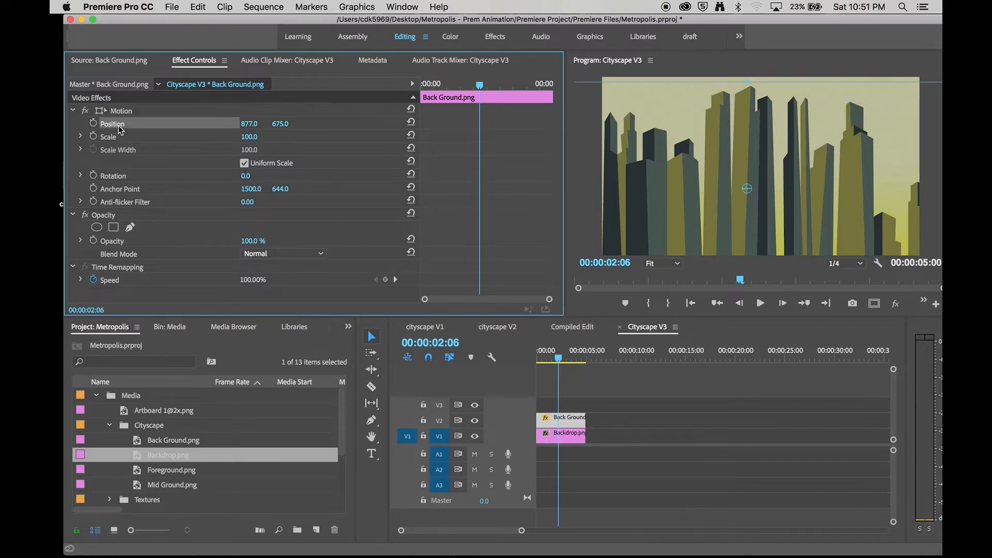
{"action": "left_click", "coordinate": [120, 137]}
{"action": "left_click", "coordinate": [126, 115]}
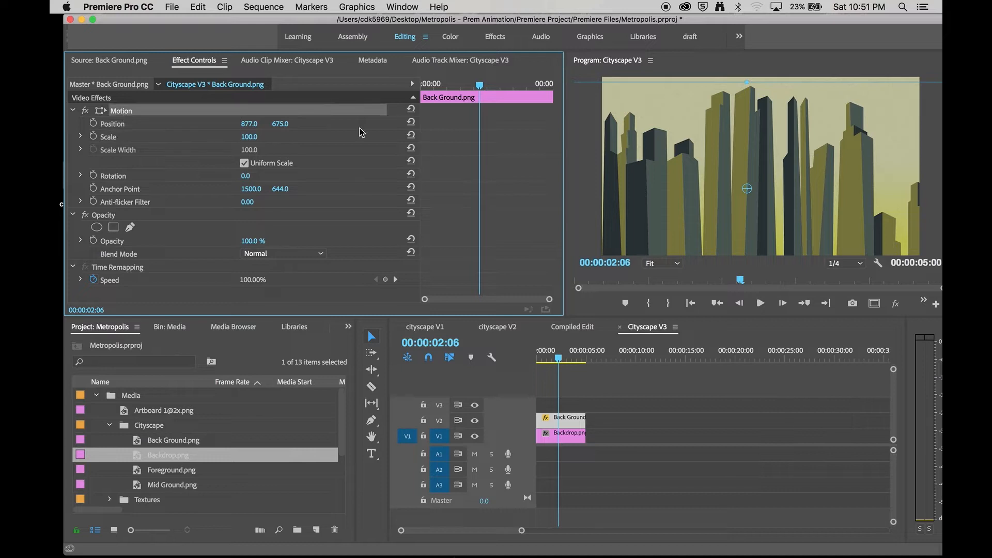
{"action": "left_click_drag", "start_coordinate": [639, 131], "coordinate": [814, 147]}
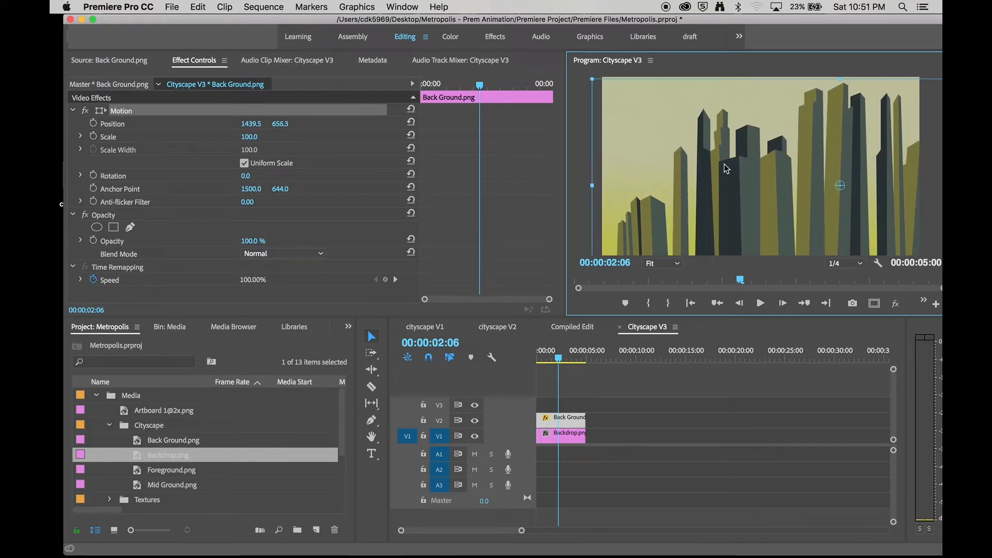
Turn on Position keyframing for the Back Ground clip at 00:00:00:00, setting its starting keyframe
{"action": "mouse_move", "coordinate": [543, 355]}
{"action": "left_mouse_down"}
{"action": "mouse_move", "coordinate": [536, 365]}
{"action": "mouse_move", "coordinate": [583, 358]}
{"action": "mouse_move", "coordinate": [529, 368]}
{"action": "left_mouse_up"}
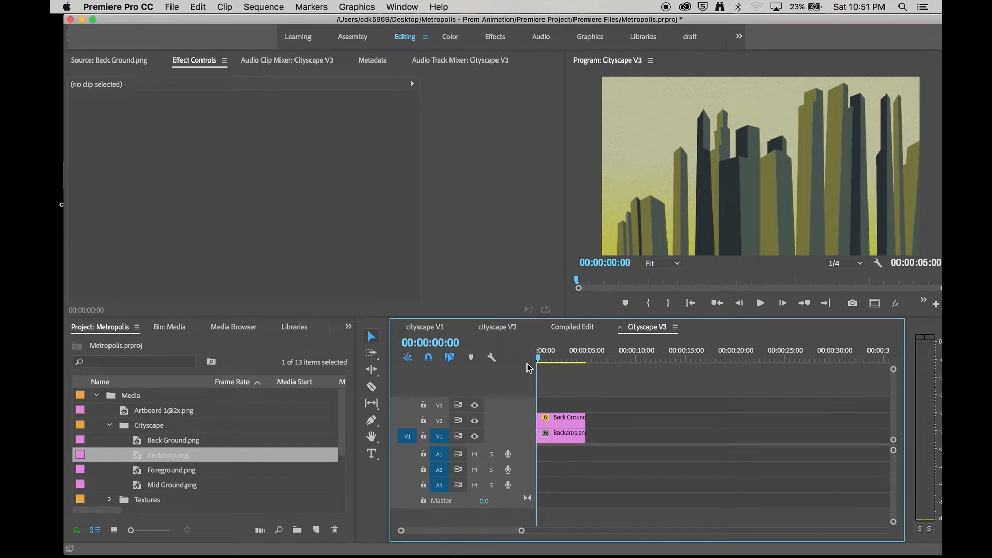
{"action": "left_click", "coordinate": [551, 419]}
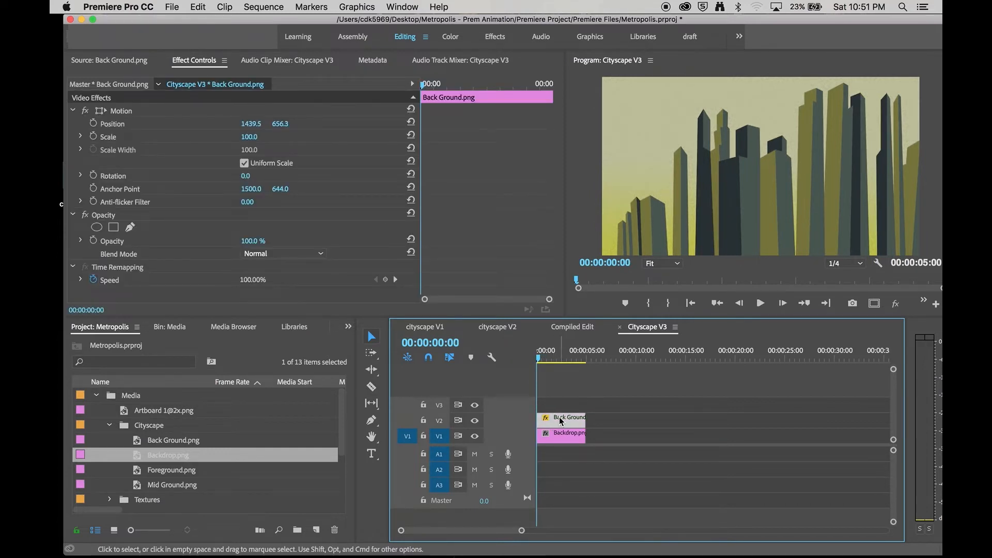
{"action": "key", "text": "="}
{"action": "key", "text": "="}
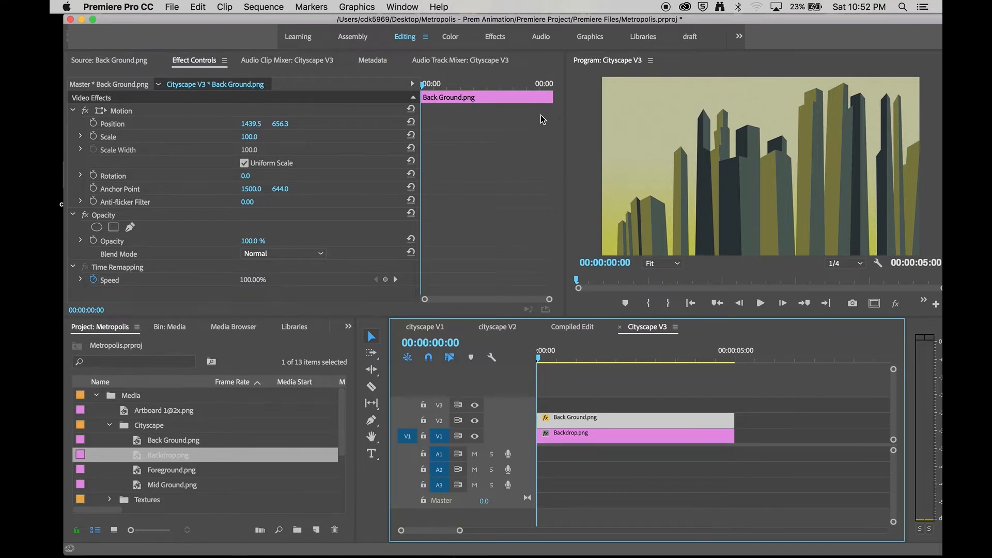
{"action": "left_click_drag", "start_coordinate": [555, 359], "coordinate": [528, 362]}
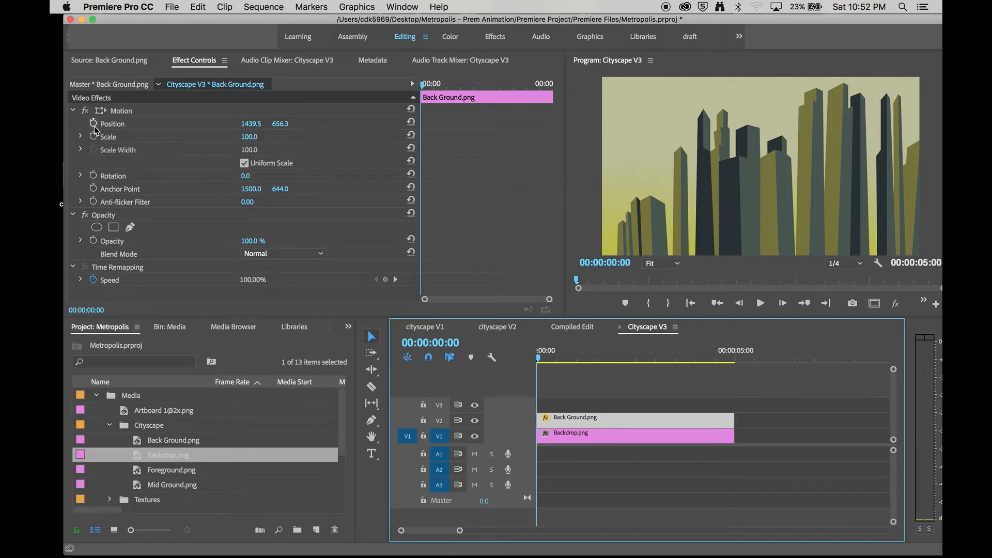
{"action": "left_click", "coordinate": [94, 126]}
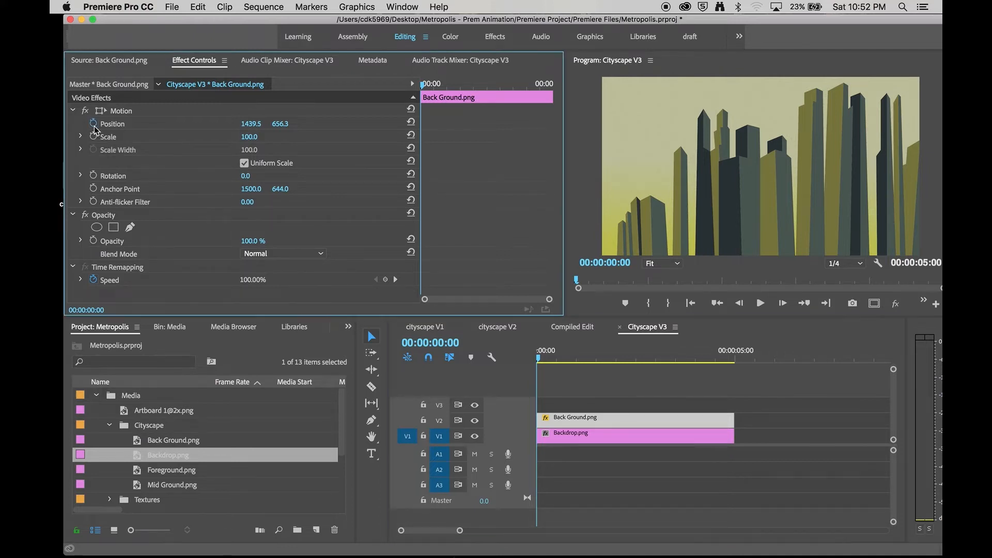
{"action": "left_click", "coordinate": [434, 88]}
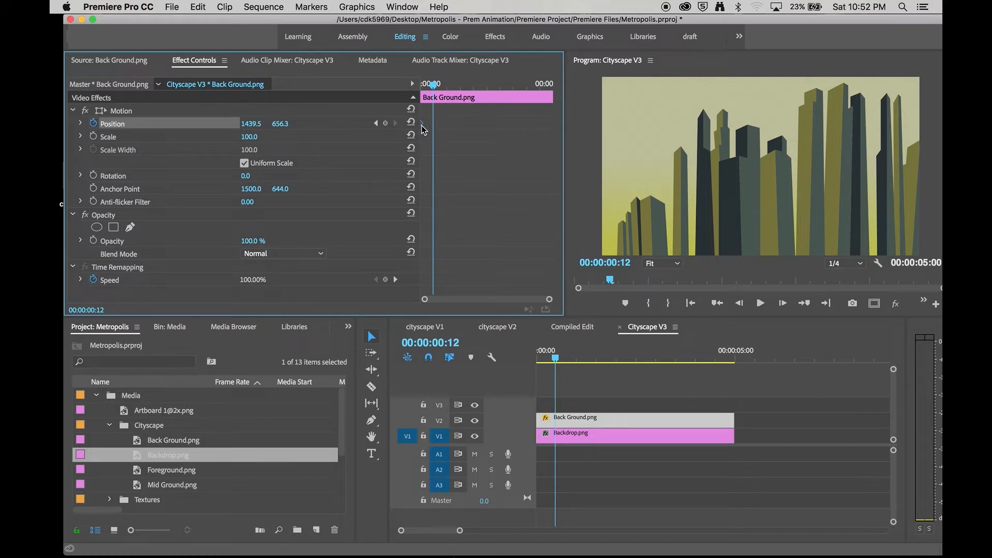
{"action": "left_click_drag", "start_coordinate": [431, 85], "coordinate": [422, 85]}
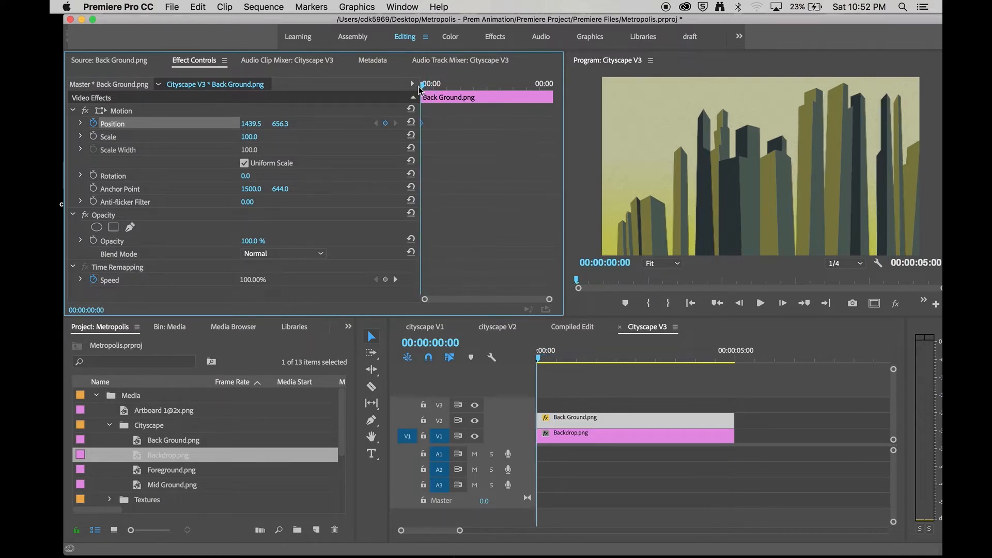
{"action": "left_click", "coordinate": [441, 107]}
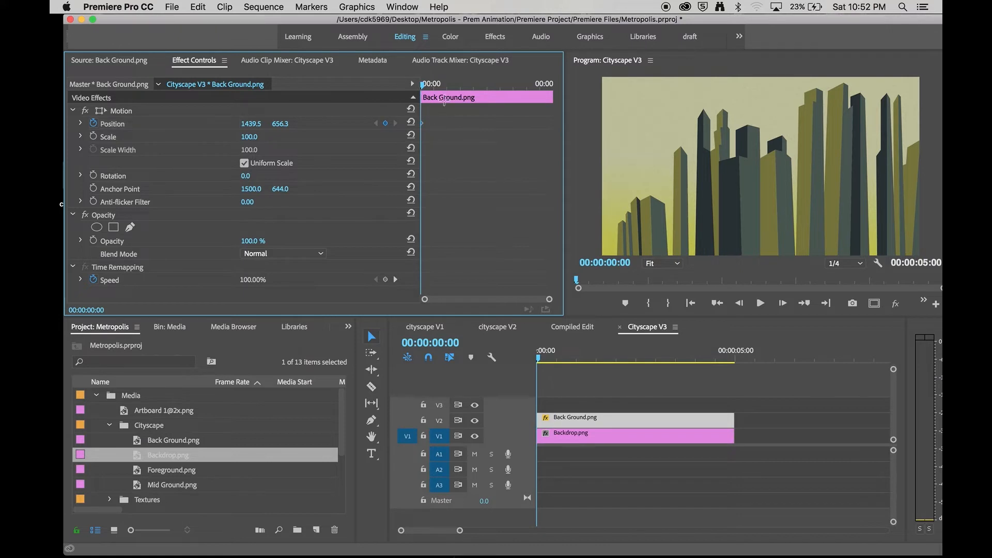
Add an ending Position keyframe at 00:00:04:24 with the Back Ground clip moved to about 472, 686.3, and play the animation
{"action": "left_click", "coordinate": [252, 124]}
{"action": "key", "text": "Tab"}
{"action": "left_click", "coordinate": [338, 125]}
{"action": "left_click_drag", "start_coordinate": [423, 84], "coordinate": [553, 83]}
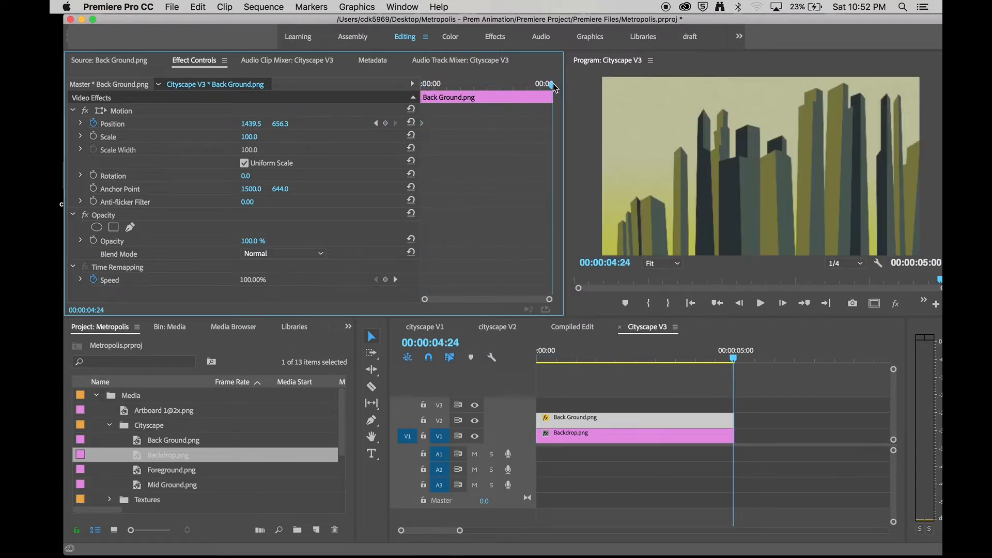
{"action": "left_click", "coordinate": [122, 112]}
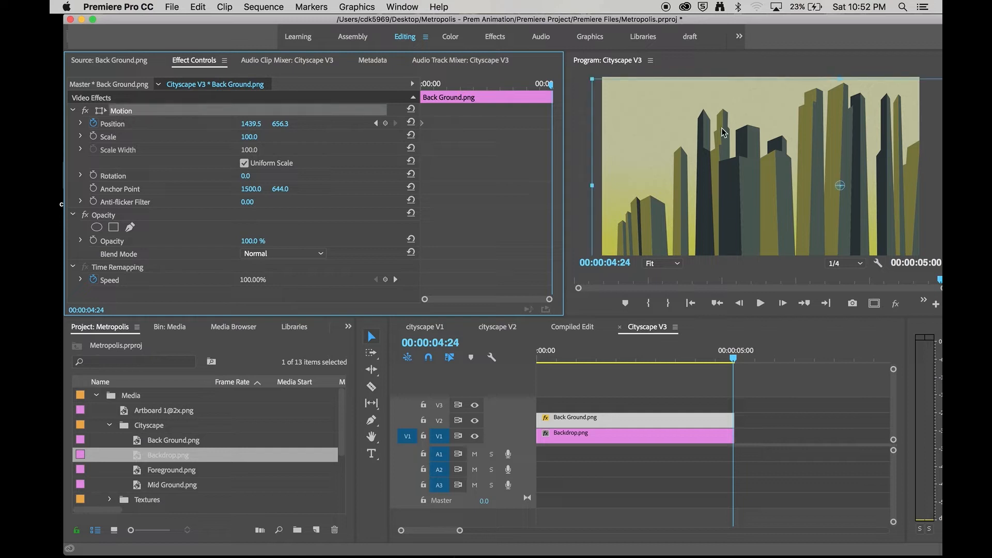
{"action": "left_click_drag", "start_coordinate": [871, 160], "coordinate": [711, 163]}
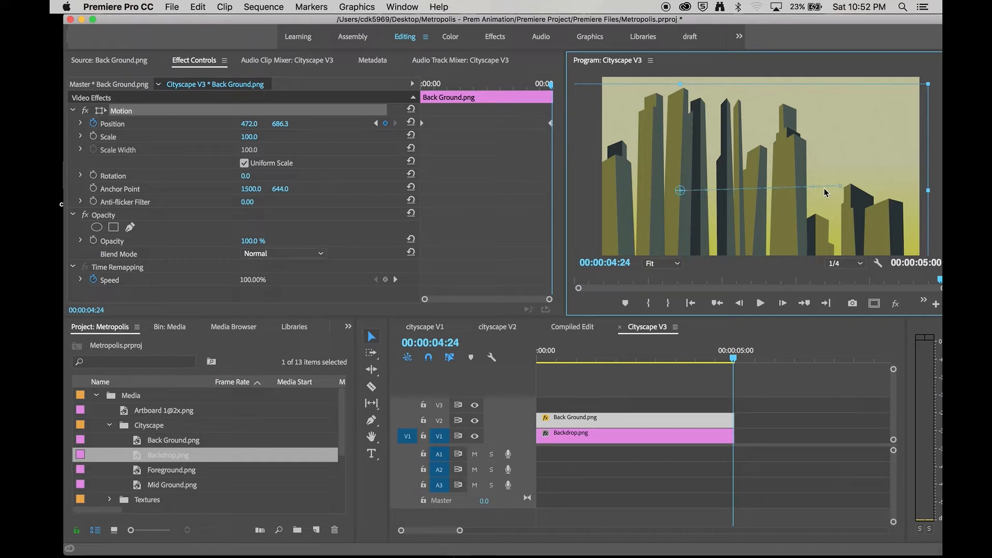
{"action": "key", "text": "cmd+s"}
{"action": "left_click_drag", "start_coordinate": [547, 88], "coordinate": [407, 100]}
{"action": "key", "text": "space"}
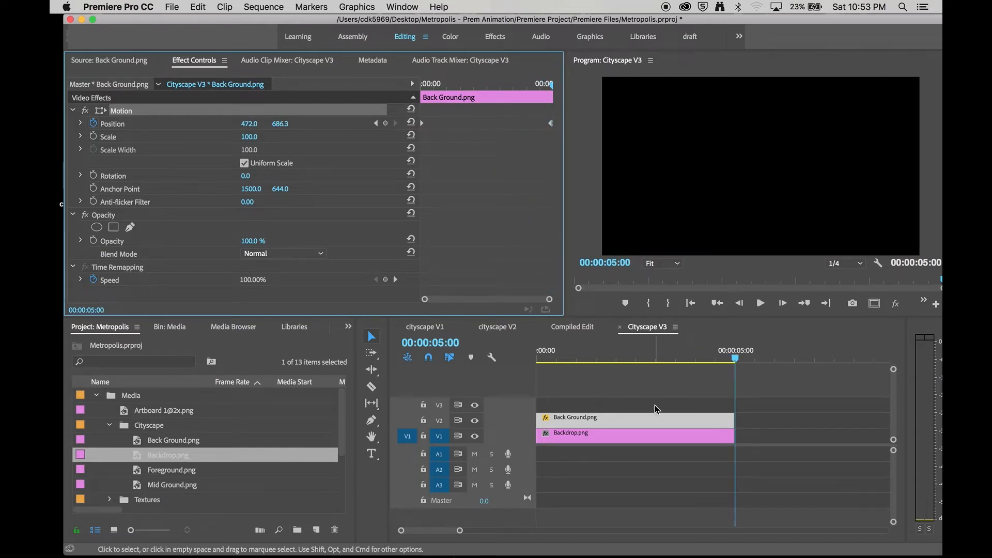
Try a faster slide by moving the second Position keyframe earlier, and return it to the clip's end after previewing
{"action": "left_click", "coordinate": [638, 348]}
{"action": "left_click_drag", "start_coordinate": [551, 123], "coordinate": [459, 123]}
{"action": "key", "text": "Home"}
{"action": "key", "text": "space"}
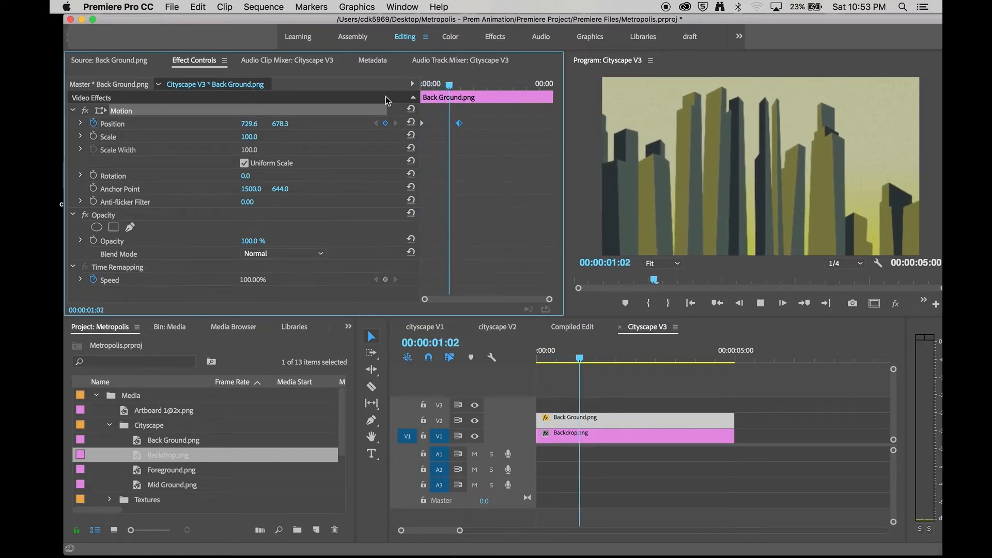
{"action": "key", "text": "space"}
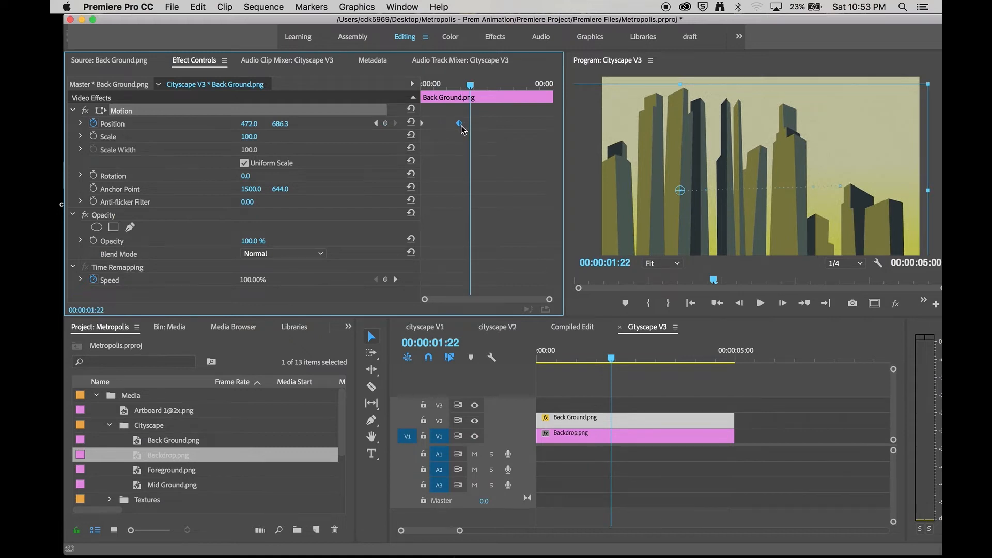
{"action": "left_click_drag", "start_coordinate": [469, 123], "coordinate": [555, 125]}
{"action": "key", "text": "space"}
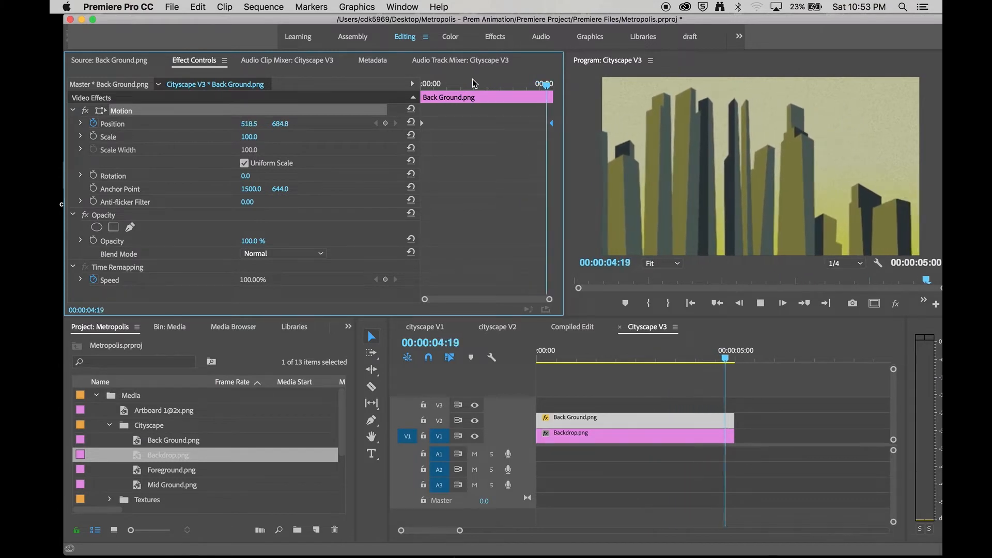
Add a middle Position keyframe at 00:00:02:08 with the Back Ground clip lowered to about 998.1, 752.7, and preview the curved motion
{"action": "left_click_drag", "start_coordinate": [500, 84], "coordinate": [482, 84]}
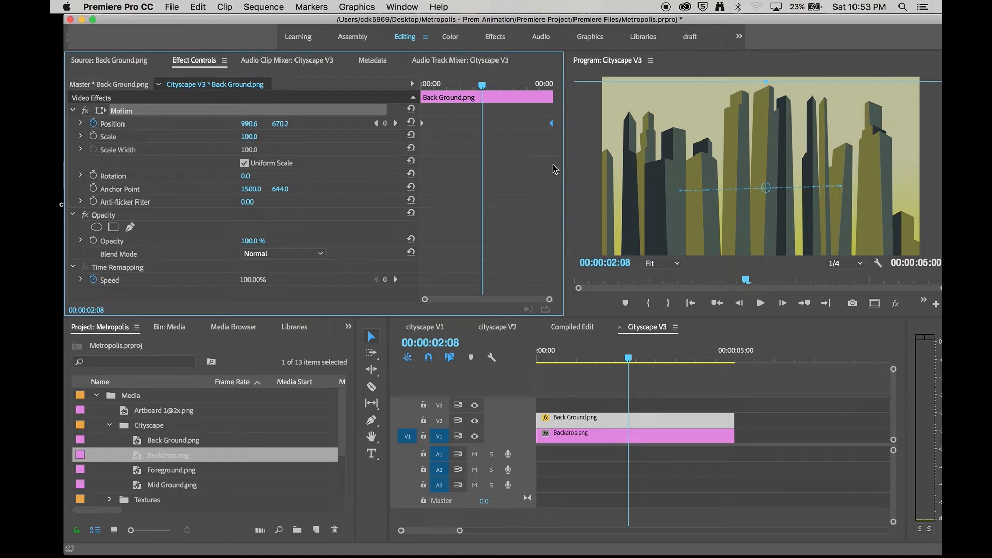
{"action": "mouse_move", "coordinate": [713, 172]}
{"action": "left_mouse_down"}
{"action": "mouse_move", "coordinate": [709, 128]}
{"action": "mouse_move", "coordinate": [715, 185]}
{"action": "left_mouse_up"}
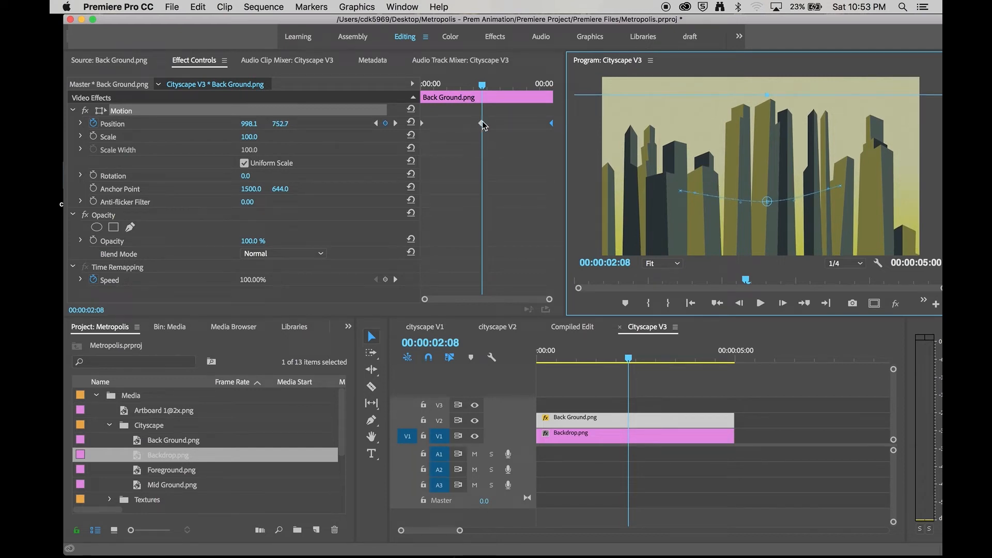
{"action": "left_click_drag", "start_coordinate": [483, 91], "coordinate": [396, 94]}
{"action": "key", "text": "space"}
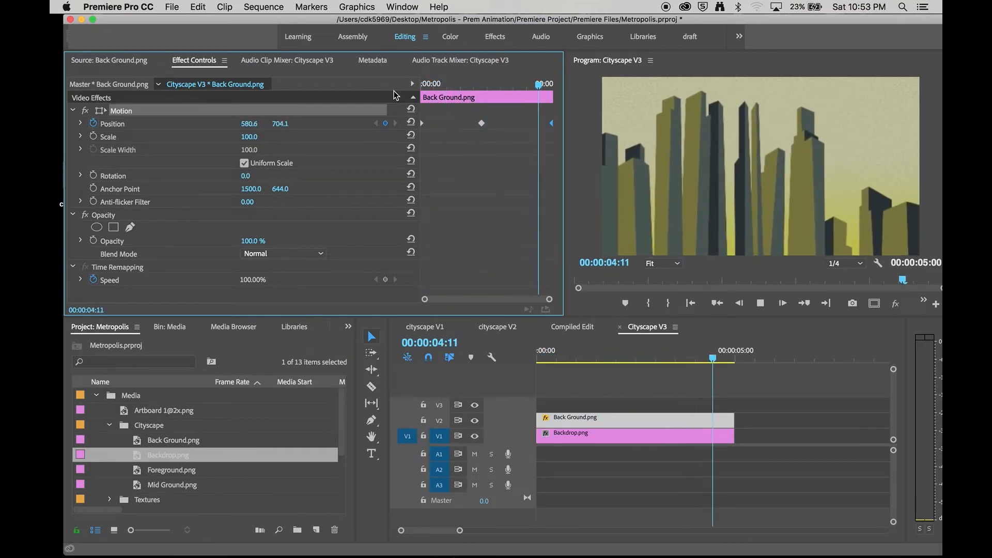
{"action": "key", "text": "space"}
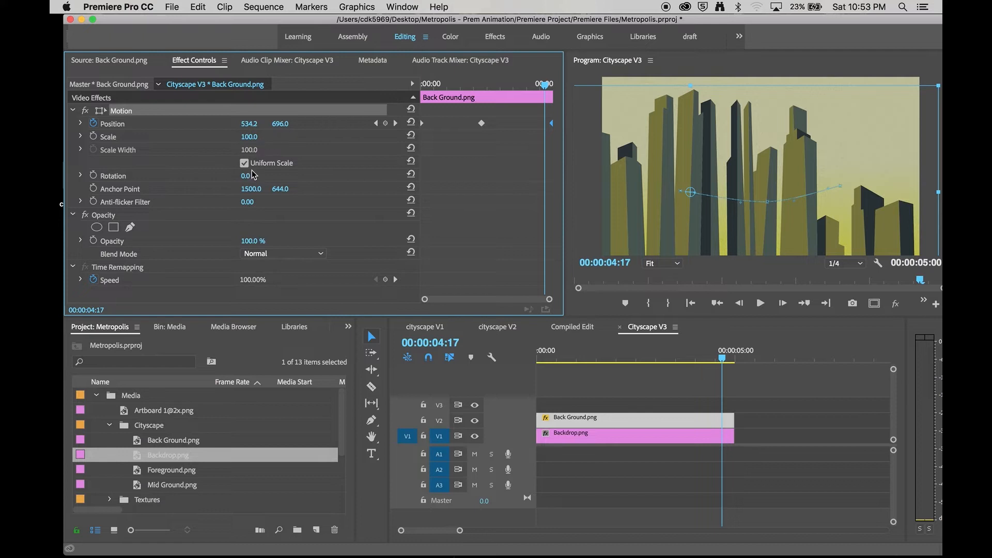
Keyframe the Back Ground clip's Scale from 100 at 00:00:00:00 down to about 70.2 at 00:00:04:24
{"action": "left_click_drag", "start_coordinate": [463, 89], "coordinate": [401, 86]}
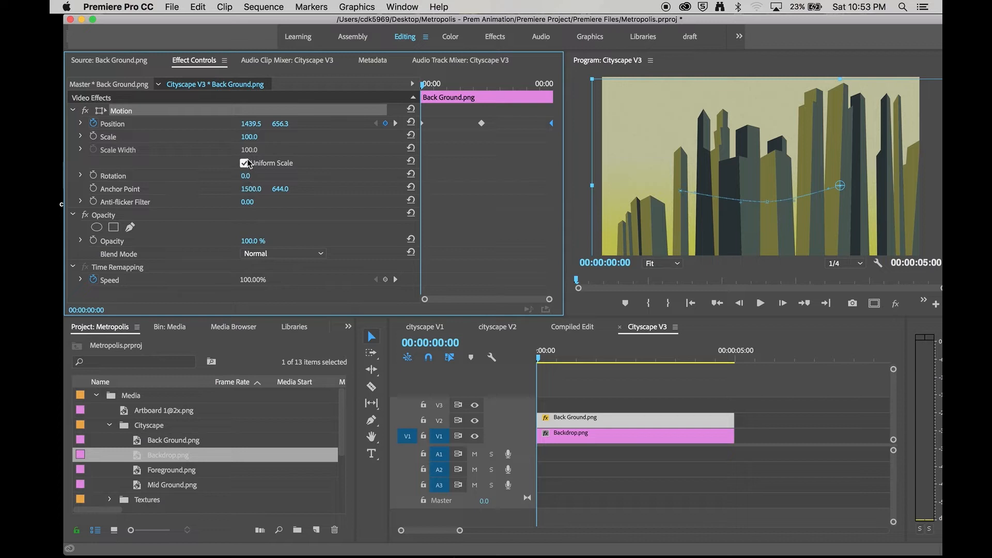
{"action": "left_click", "coordinate": [93, 137]}
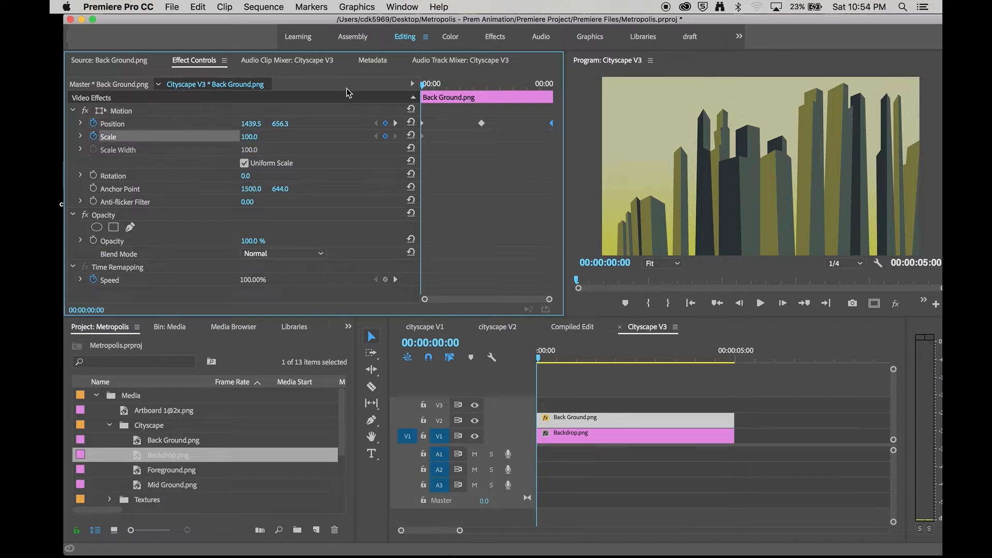
{"action": "left_click_drag", "start_coordinate": [427, 89], "coordinate": [560, 94]}
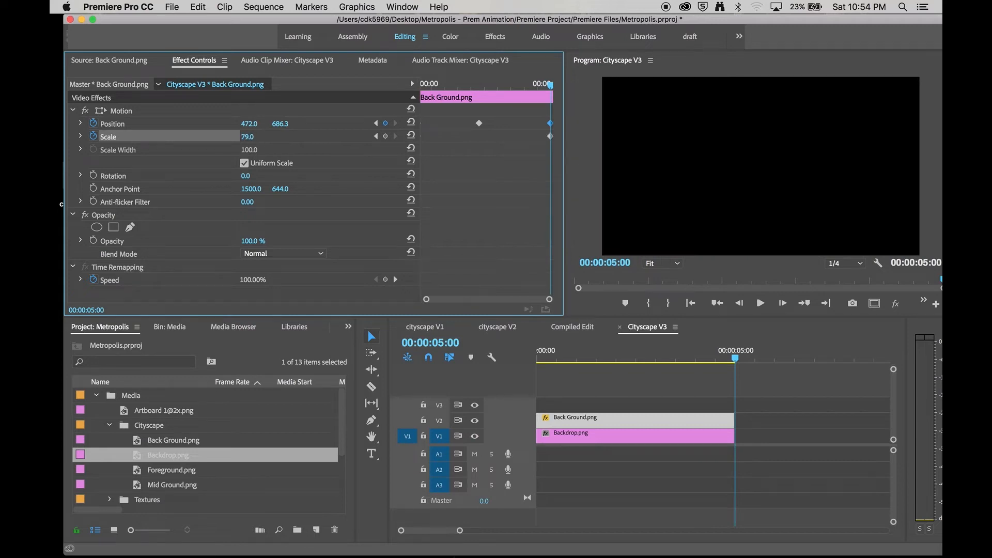
{"action": "key", "text": "Left"}
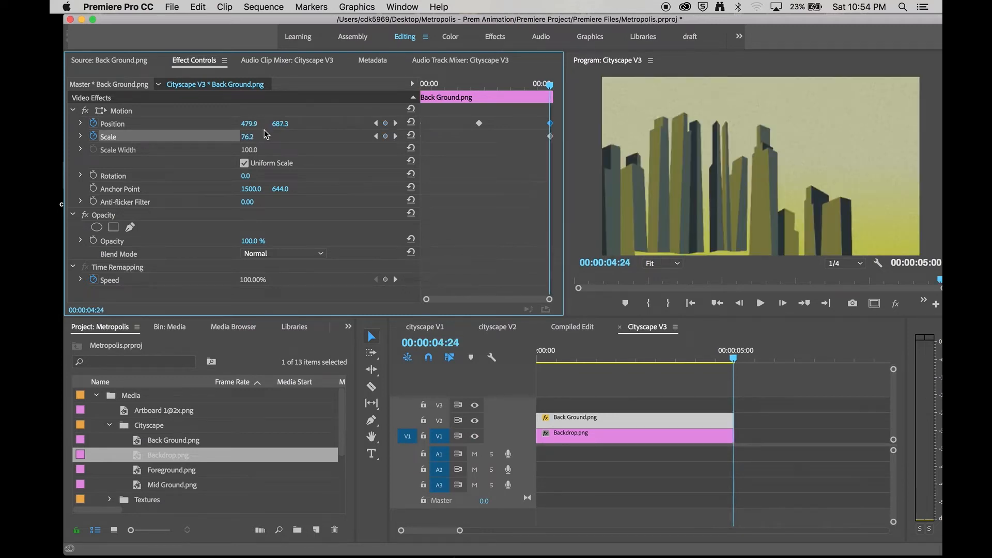
{"action": "left_click_drag", "start_coordinate": [261, 138], "coordinate": [258, 137]}
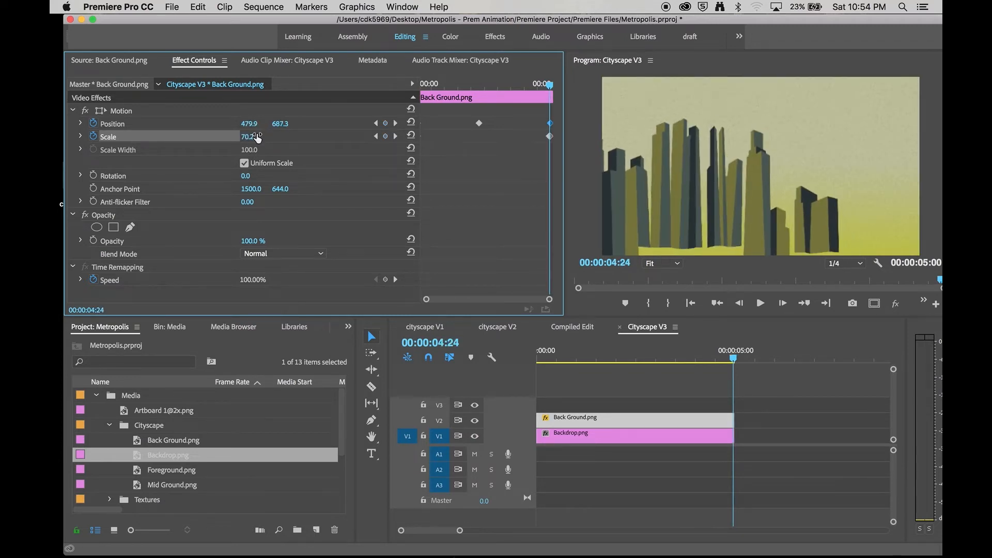
Play back the Back Ground clip's combined position and scale animation, and place the playhead at 00:00:01:24
{"action": "key", "text": "space"}
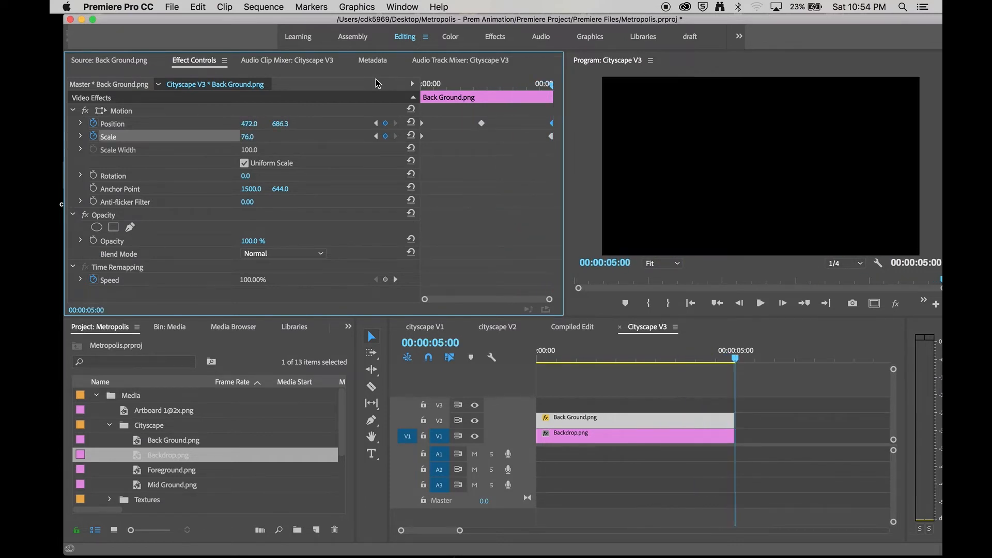
{"action": "left_click", "coordinate": [610, 373]}
{"action": "key", "text": "space"}
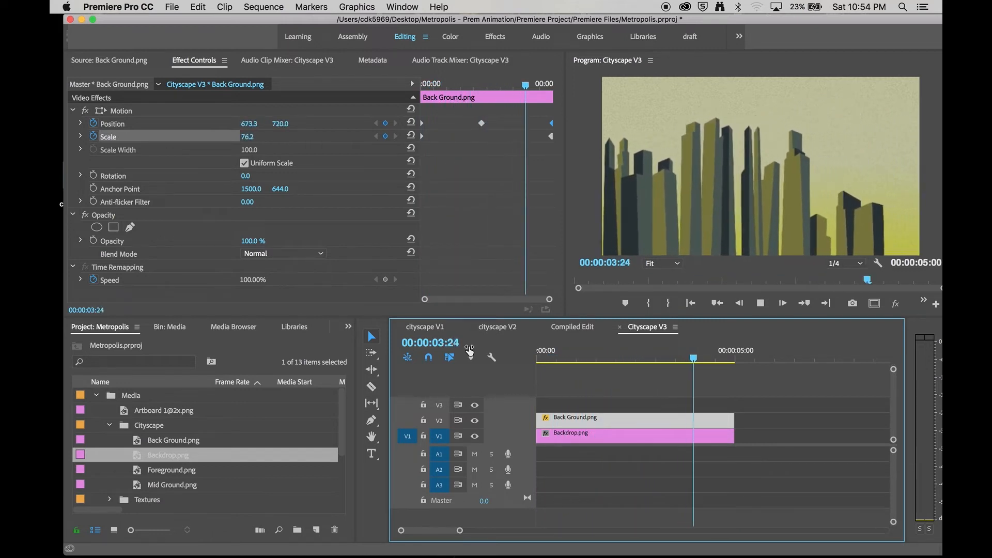
{"action": "key", "text": "space"}
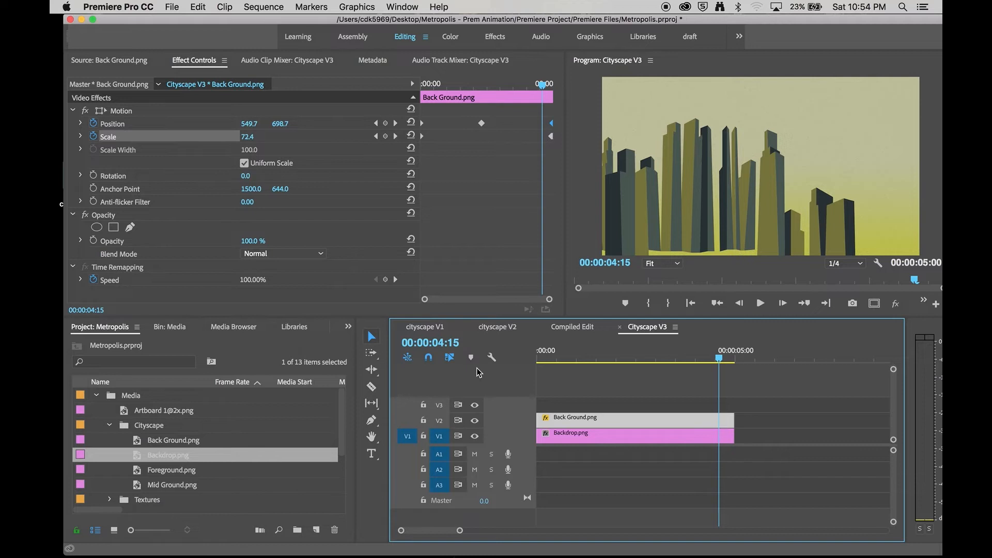
{"action": "left_click", "coordinate": [614, 356]}
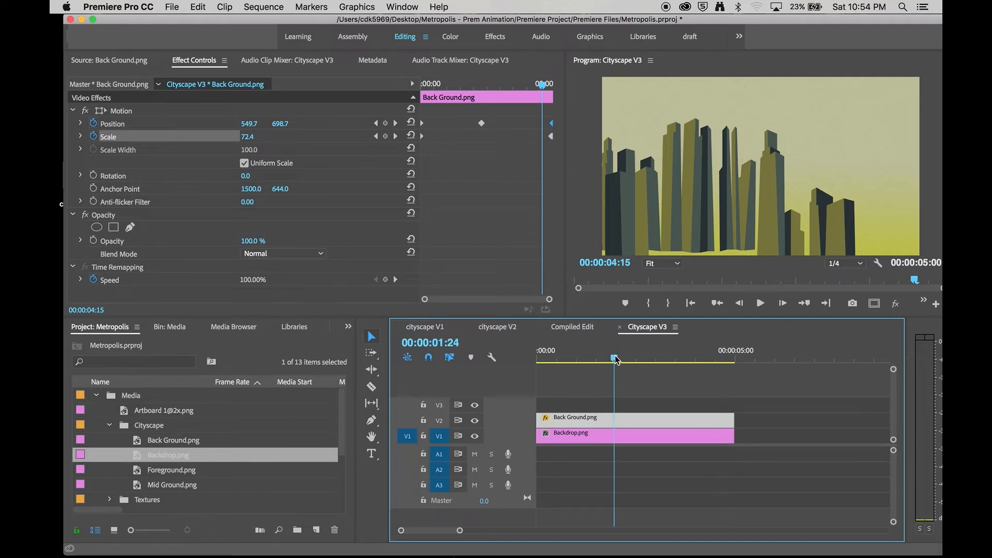
Try stacking Foreground.png on V4 and Mid Ground.png on V3 above the Back Ground clip, and remove both clips
{"action": "left_click", "coordinate": [176, 472]}
{"action": "left_click_drag", "start_coordinate": [557, 325], "coordinate": [559, 389]}
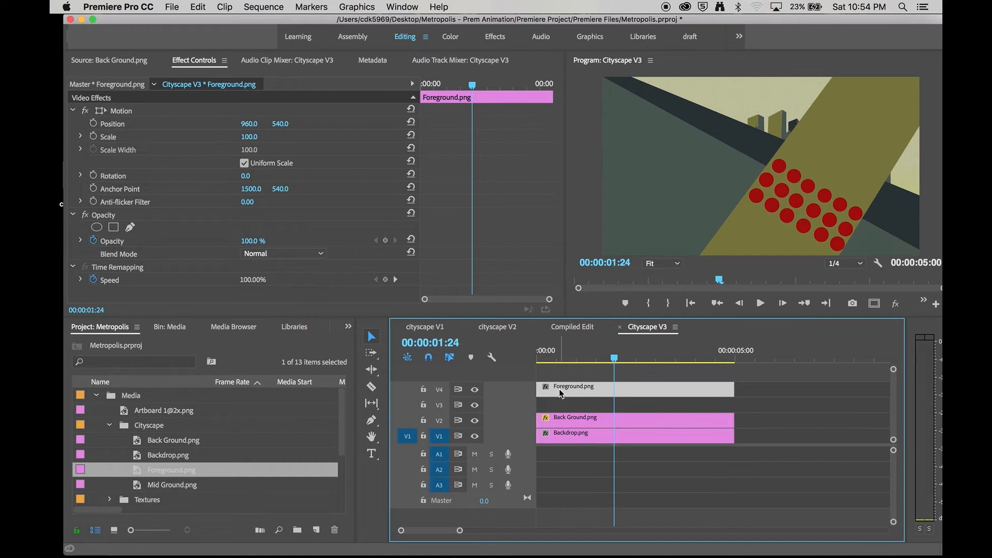
{"action": "left_click_drag", "start_coordinate": [174, 489], "coordinate": [560, 393]}
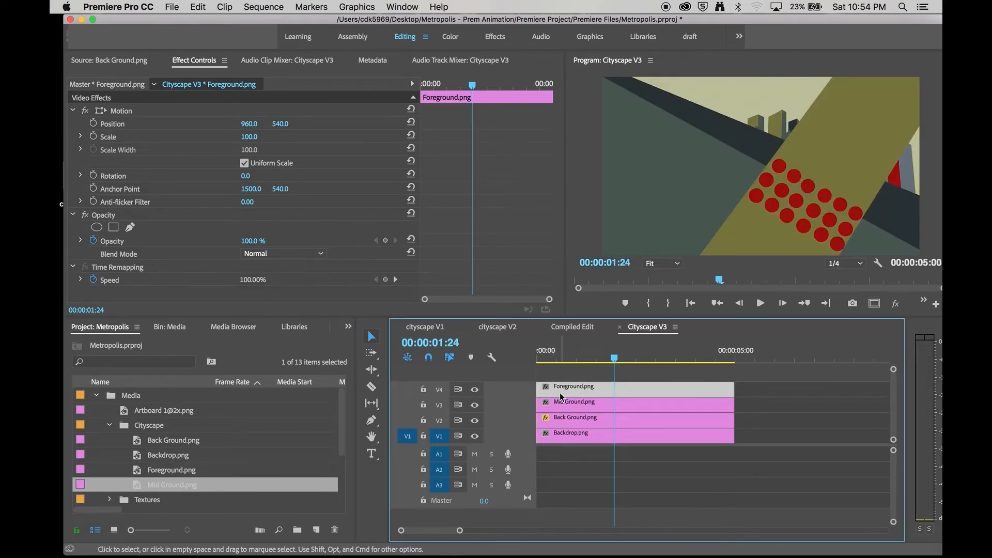
{"action": "key", "text": "Delete"}
{"action": "left_click", "coordinate": [562, 403]}
{"action": "key", "text": "Delete"}
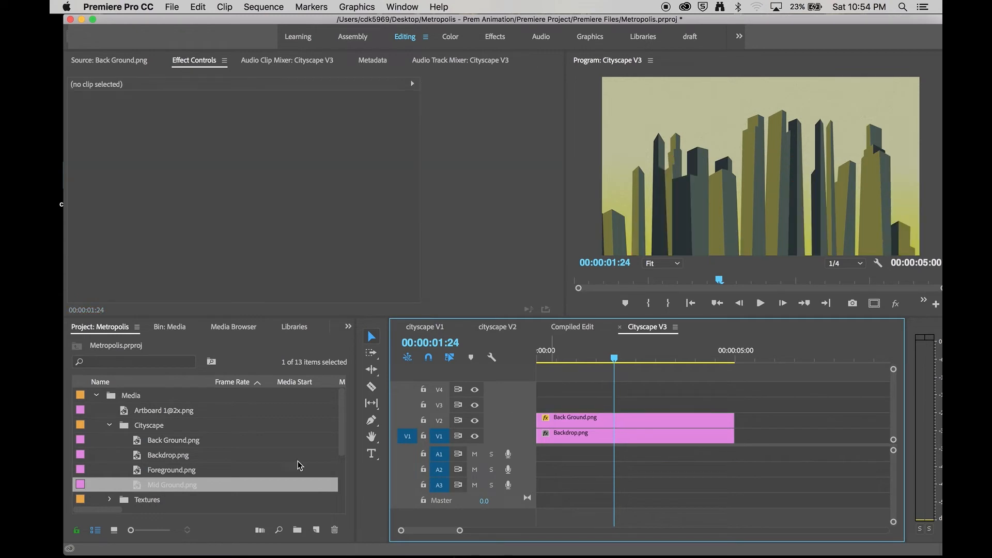
Place Mid Ground.png on V3 at the start of the sequence, and select it with the playhead at 00:00:00:00
{"action": "left_click_drag", "start_coordinate": [151, 489], "coordinate": [540, 411]}
{"action": "left_click_drag", "start_coordinate": [577, 363], "coordinate": [509, 365]}
{"action": "left_click", "coordinate": [584, 404]}
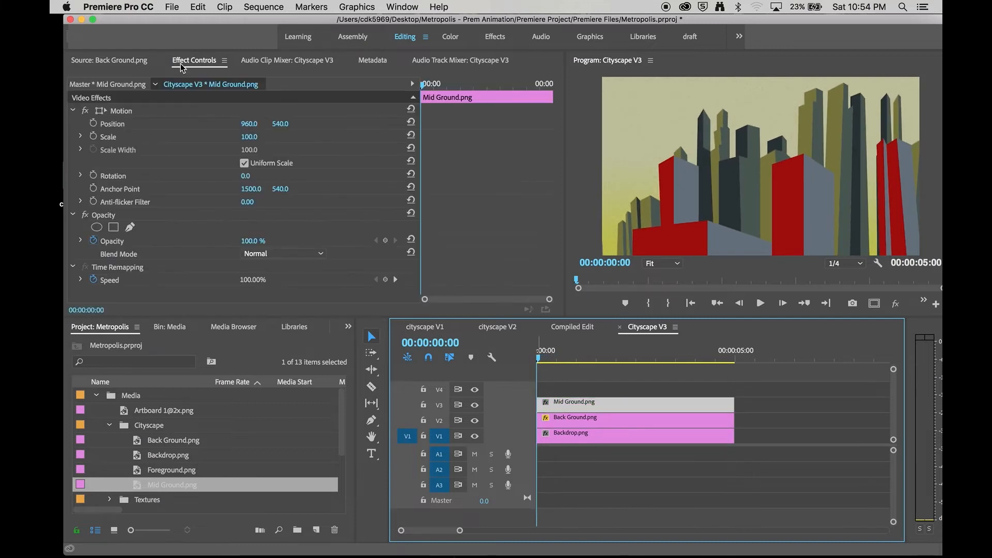
Keyframe the Mid Ground clip's Position from about 1758.8, 611.3 at 00:00:00:00 to about -963.8, 806.3 at 00:00:04:24
{"action": "left_click", "coordinate": [122, 113]}
{"action": "left_click_drag", "start_coordinate": [690, 229], "coordinate": [821, 238]}
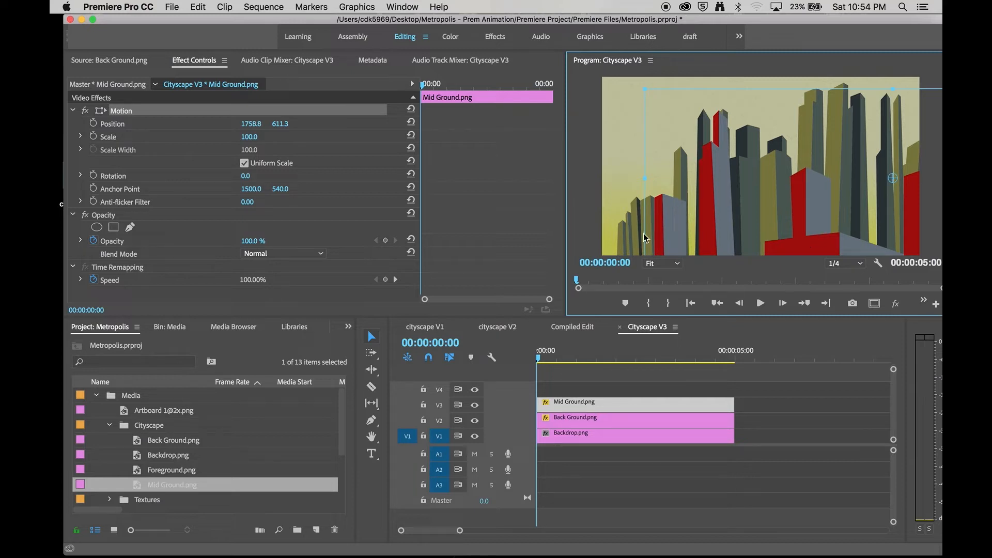
{"action": "left_click", "coordinate": [93, 124]}
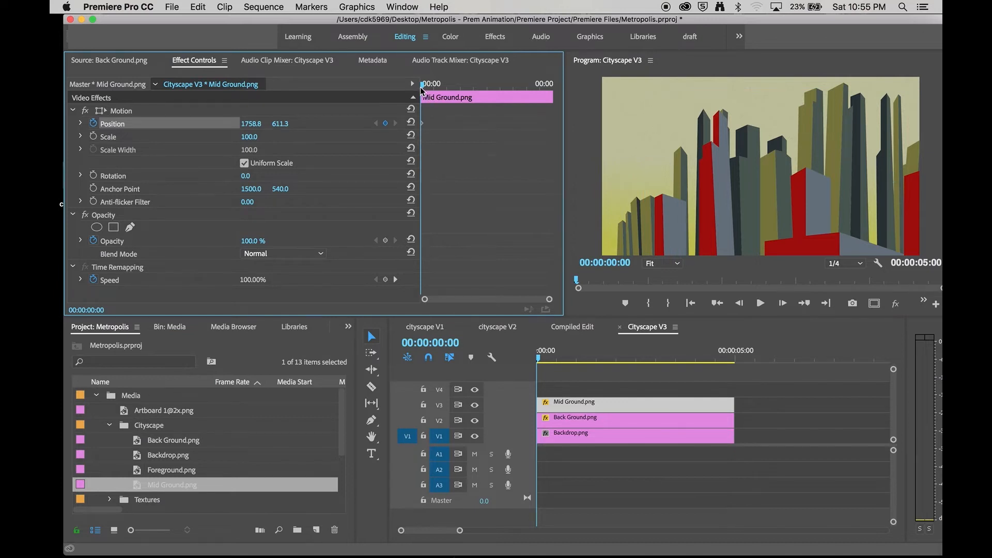
{"action": "left_click_drag", "start_coordinate": [496, 85], "coordinate": [553, 86]}
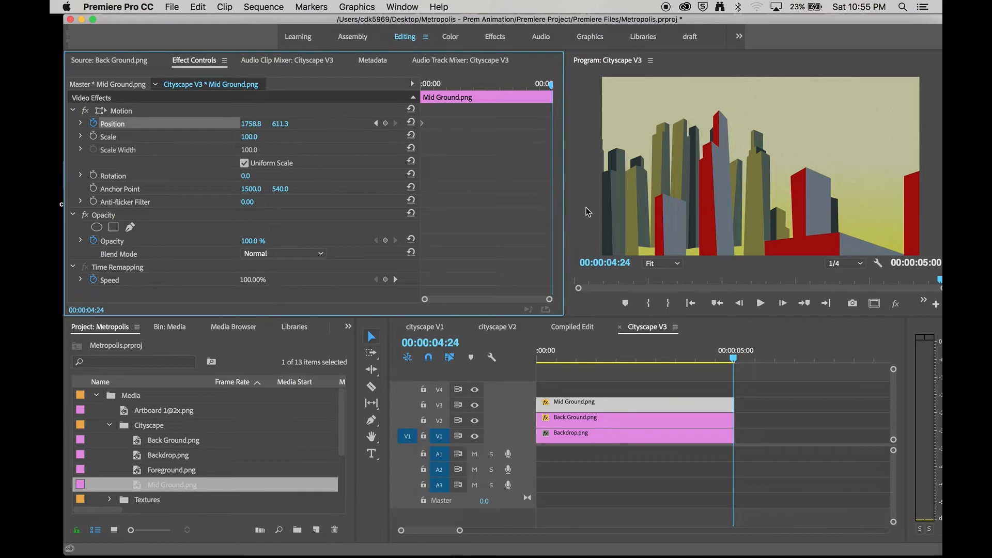
{"action": "left_click", "coordinate": [112, 115]}
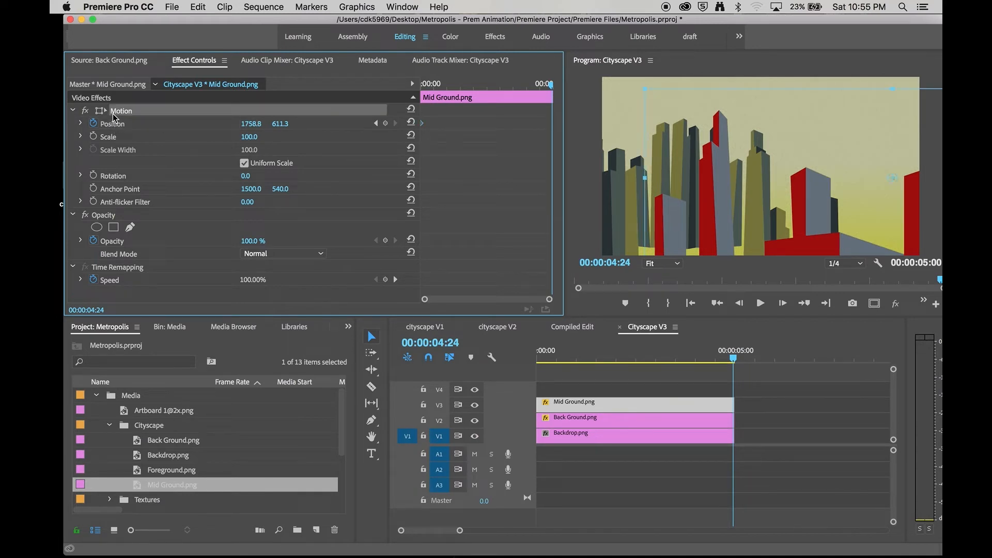
{"action": "left_click_drag", "start_coordinate": [777, 213], "coordinate": [663, 270]}
Keyframe the Mid Ground clip's Scale from 100 at 00:00:00:00 down to 86 at 00:00:04:24
{"action": "left_click", "coordinate": [249, 136]}
{"action": "type", "text": "42"}
{"action": "key", "text": "Return"}
{"action": "left_click_drag", "start_coordinate": [248, 137], "coordinate": [265, 137]}
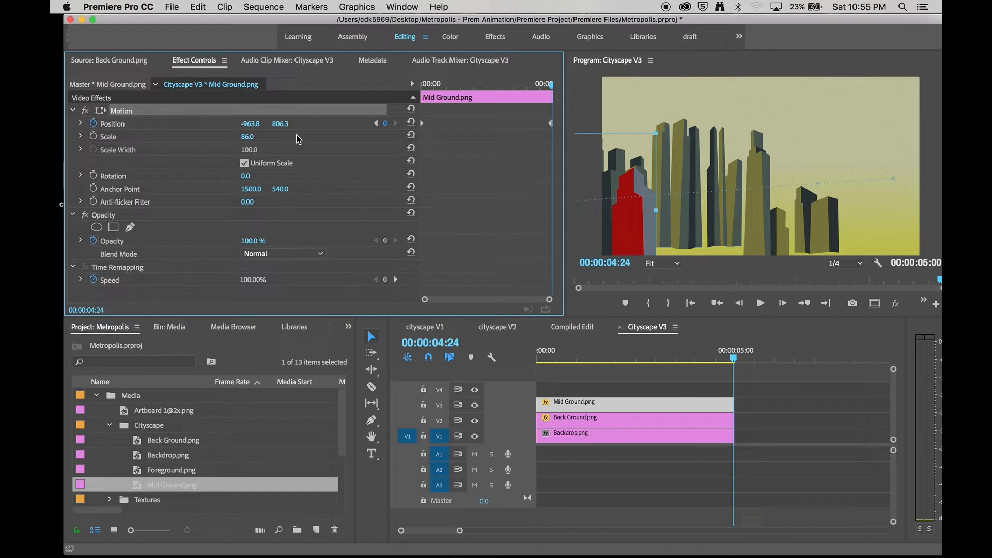
{"action": "left_click", "coordinate": [94, 136]}
{"action": "left_click", "coordinate": [472, 84]}
{"action": "left_click_drag", "start_coordinate": [472, 87], "coordinate": [421, 87]}
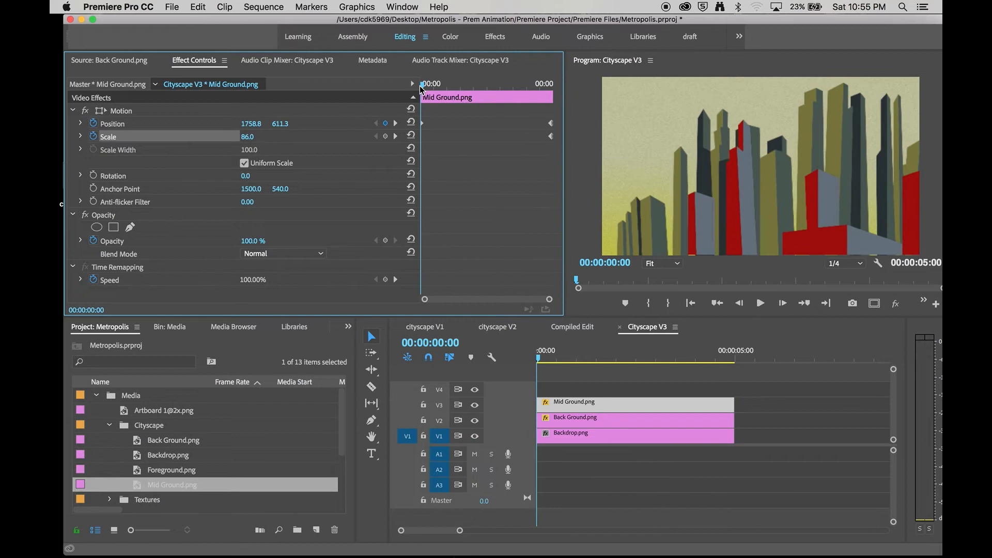
{"action": "left_click", "coordinate": [257, 137]}
{"action": "type", "text": "100"}
{"action": "key", "text": "Return"}
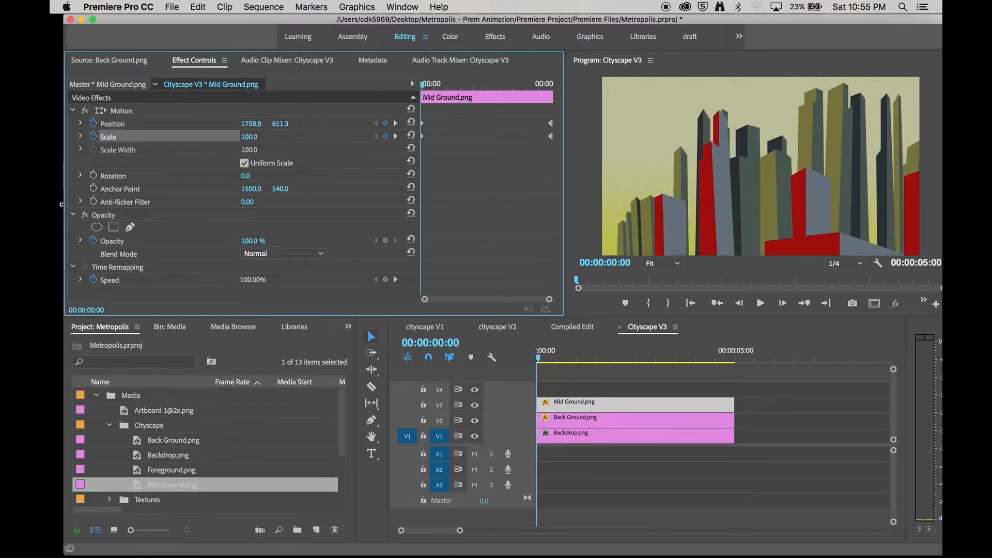
Play back the sequence to preview the Mid Ground clip's position and scale animation
{"action": "left_click", "coordinate": [547, 356]}
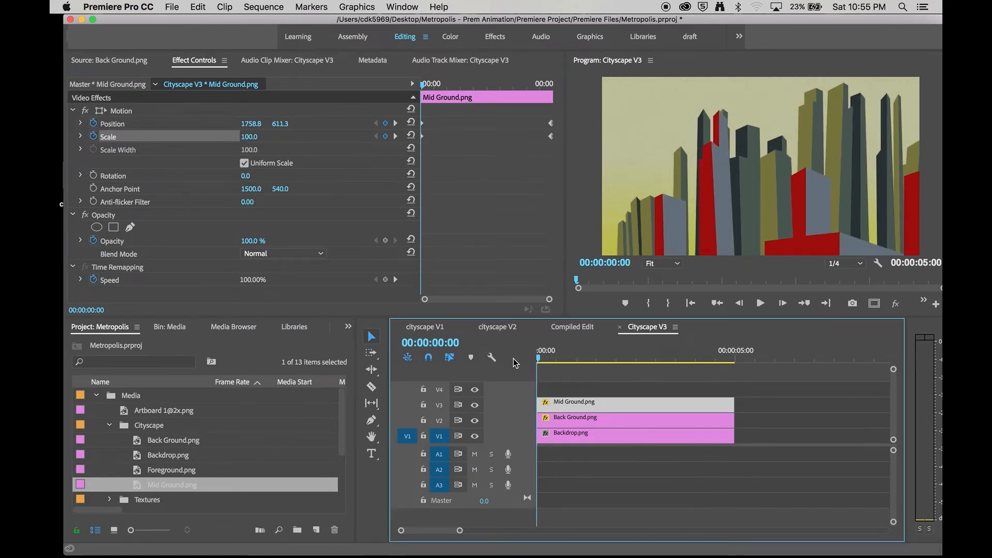
{"action": "key", "text": "space"}
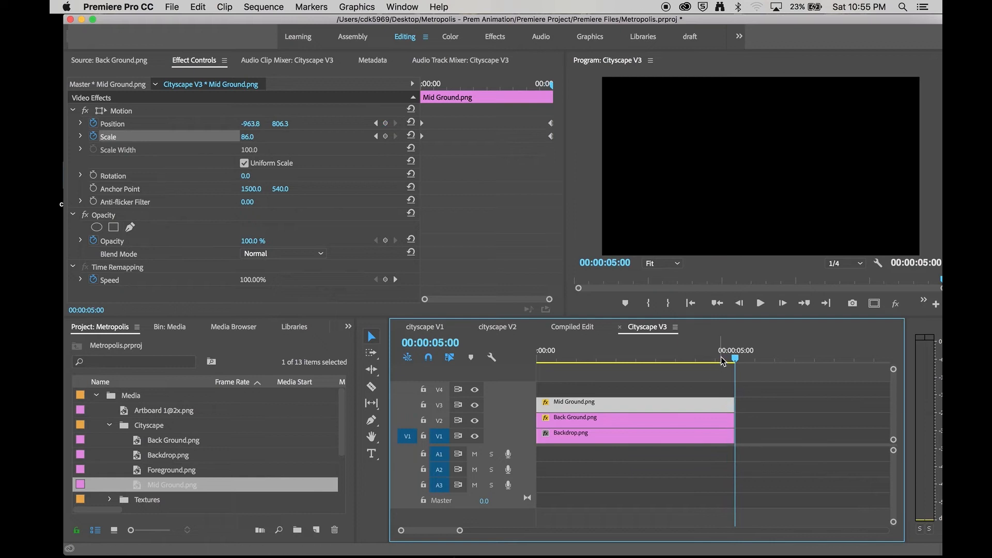
{"action": "key", "text": "space"}
Reposition the application window, widen the Program Monitor and enable Loop Playback, with the playhead returned to 00:00:00:00
{"action": "left_click", "coordinate": [920, 315]}
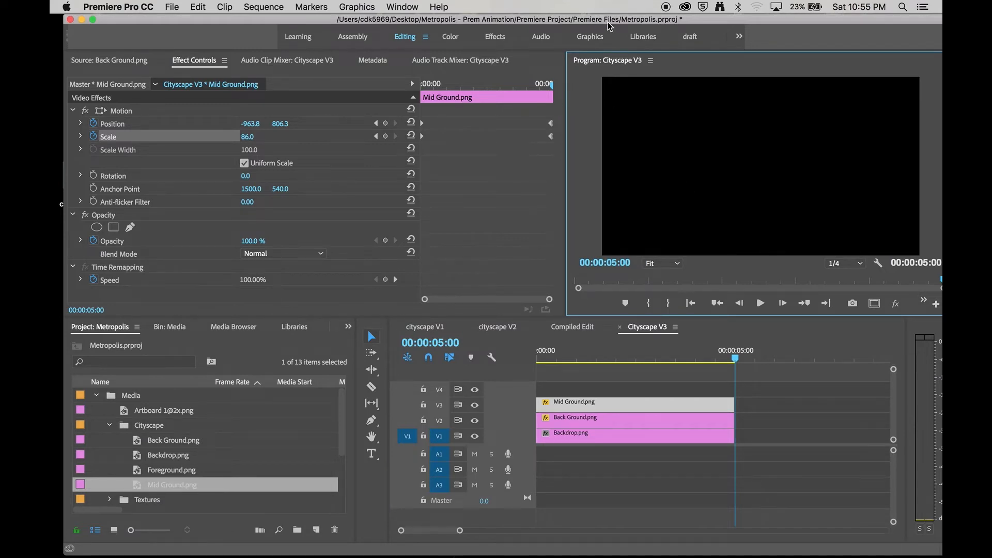
{"action": "left_click_drag", "start_coordinate": [608, 22], "coordinate": [594, 22]}
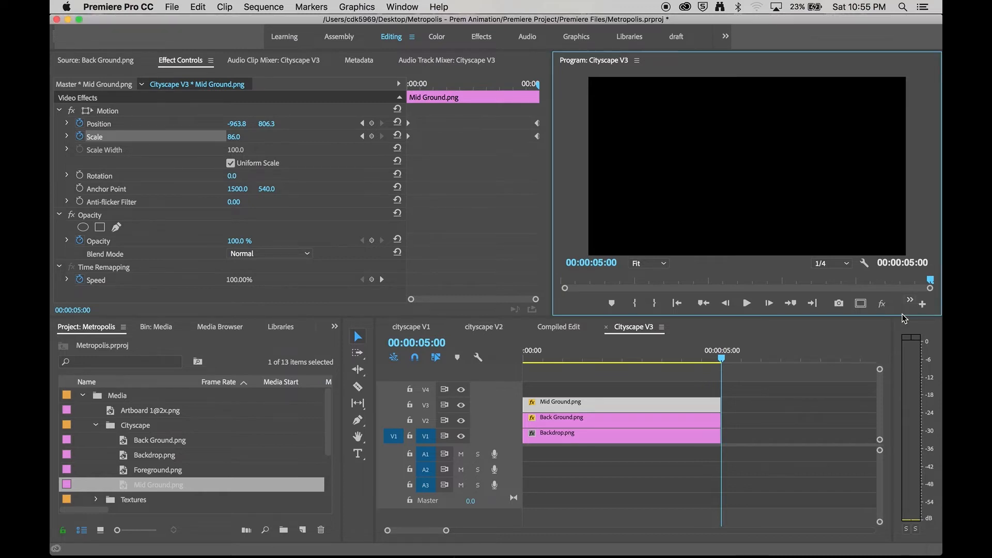
{"action": "key", "text": "space"}
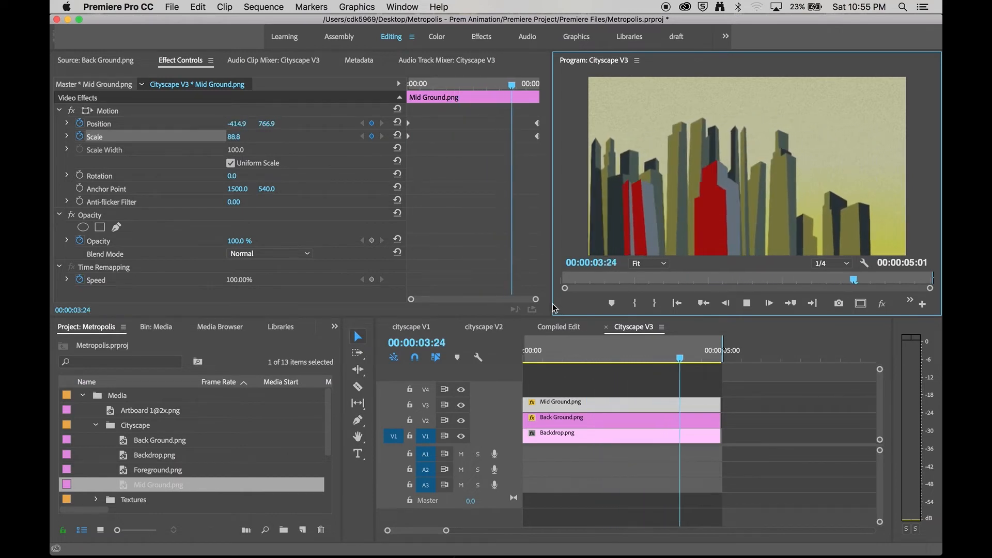
{"action": "left_click_drag", "start_coordinate": [551, 309], "coordinate": [523, 313]}
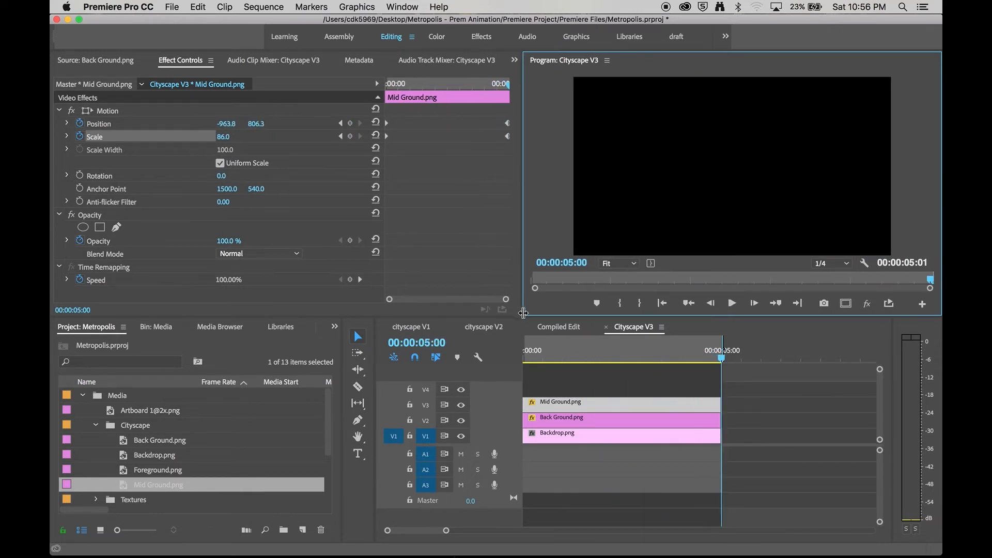
{"action": "key", "text": "space"}
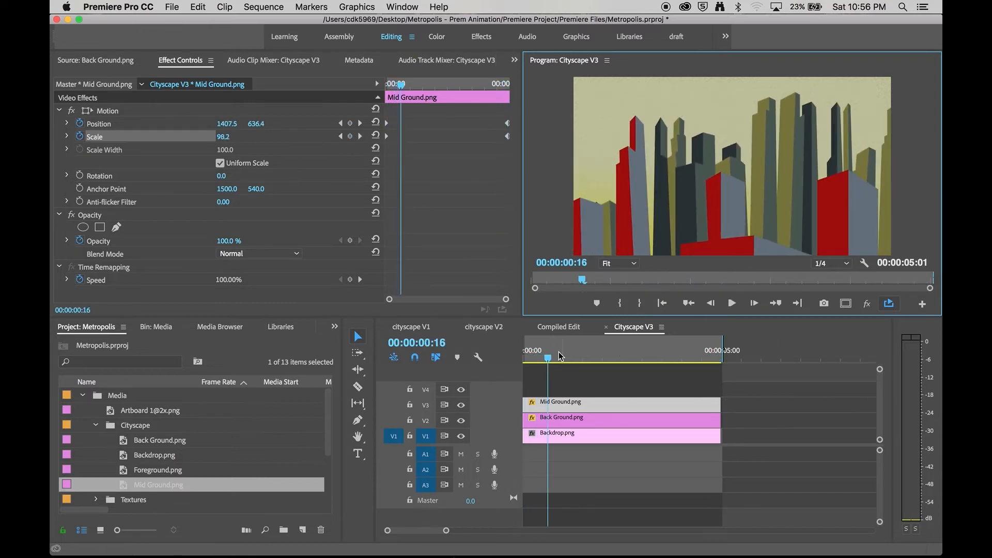
{"action": "left_click_drag", "start_coordinate": [547, 358], "coordinate": [510, 358]}
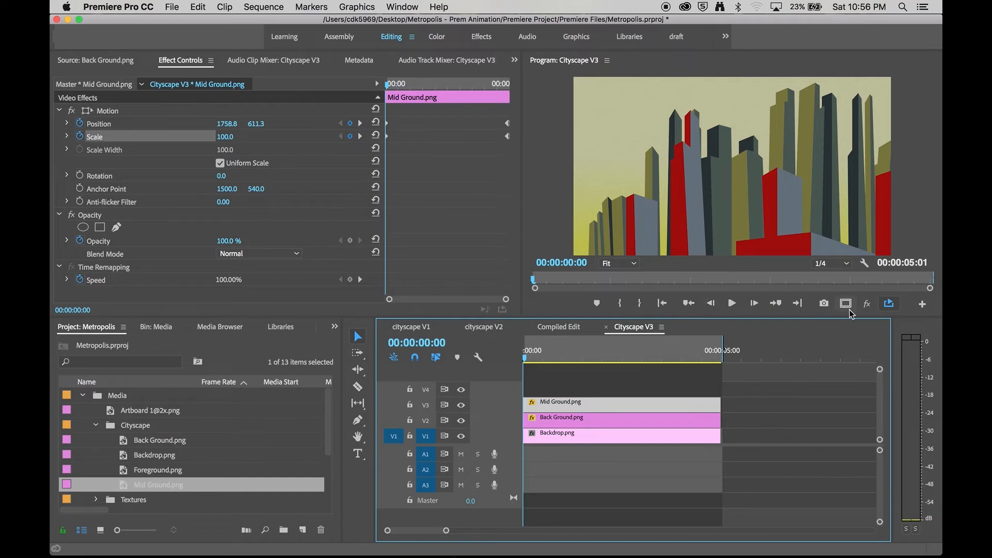
Look over the Program Monitor's Button Editor without changing it, and play the layered animation in a loop
{"action": "left_click", "coordinate": [924, 307]}
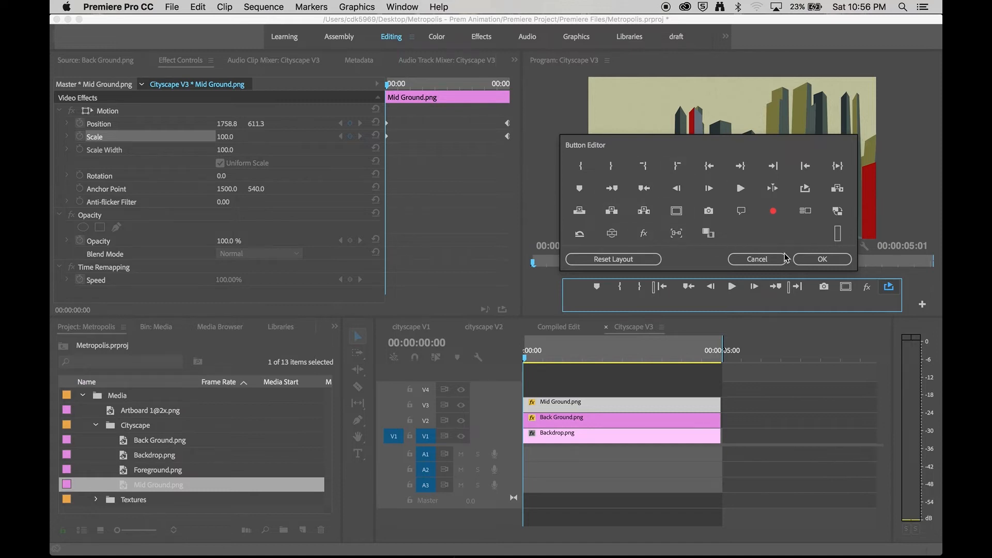
{"action": "left_click", "coordinate": [768, 261]}
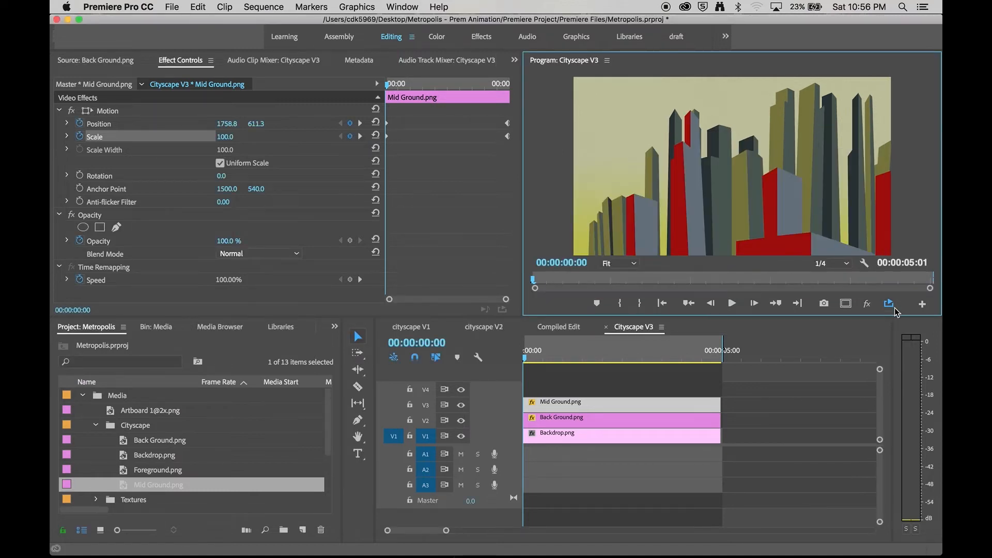
{"action": "left_click_drag", "start_coordinate": [571, 353], "coordinate": [723, 345]}
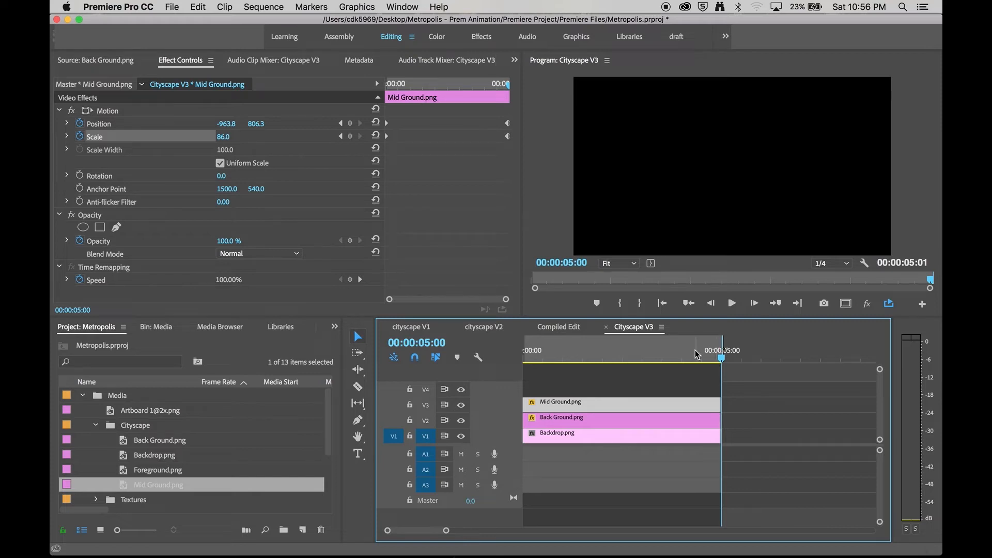
{"action": "key", "text": "space"}
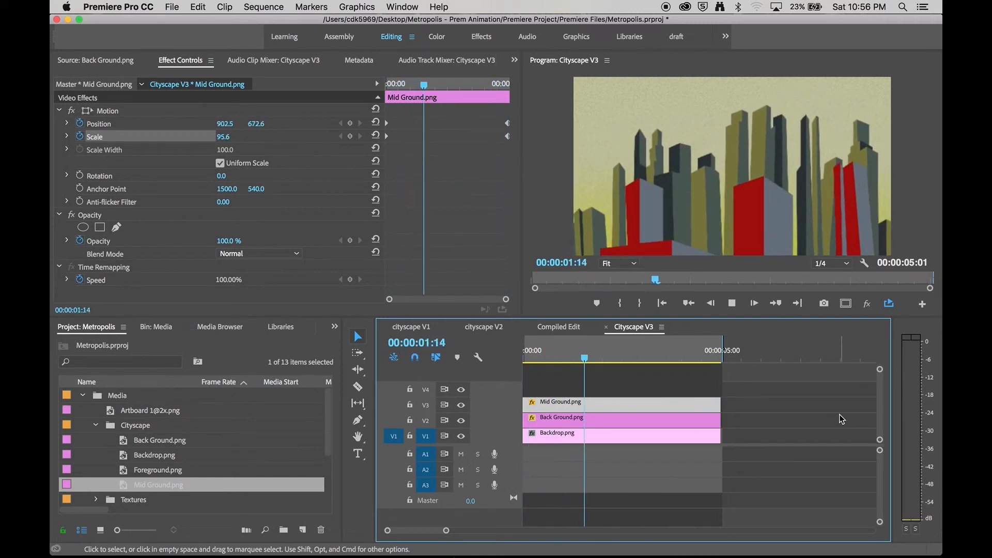
{"action": "key", "text": "space"}
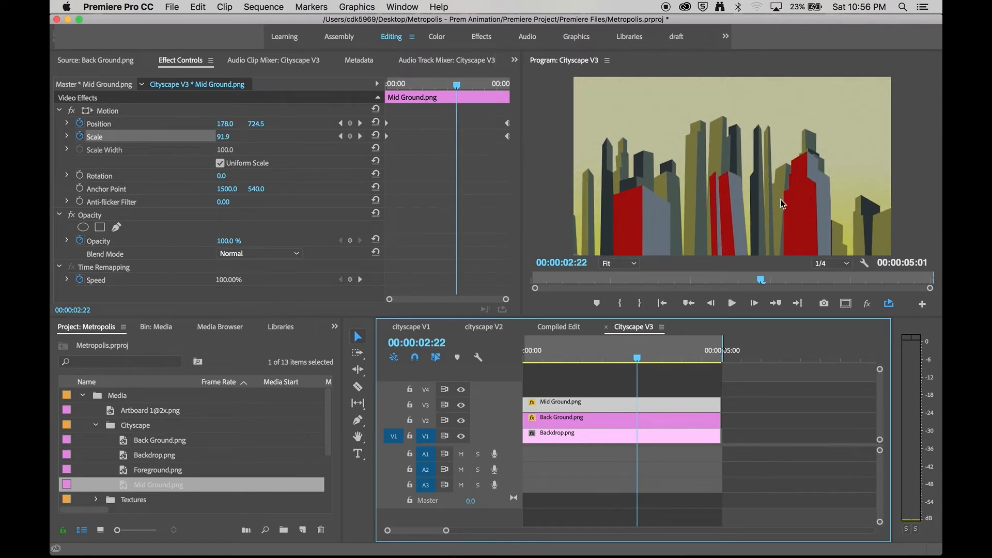
Space out the layers with Back Ground on V3 and Mid Ground on V5, and enlarge the timeline's video track area
{"action": "left_click", "coordinate": [648, 231]}
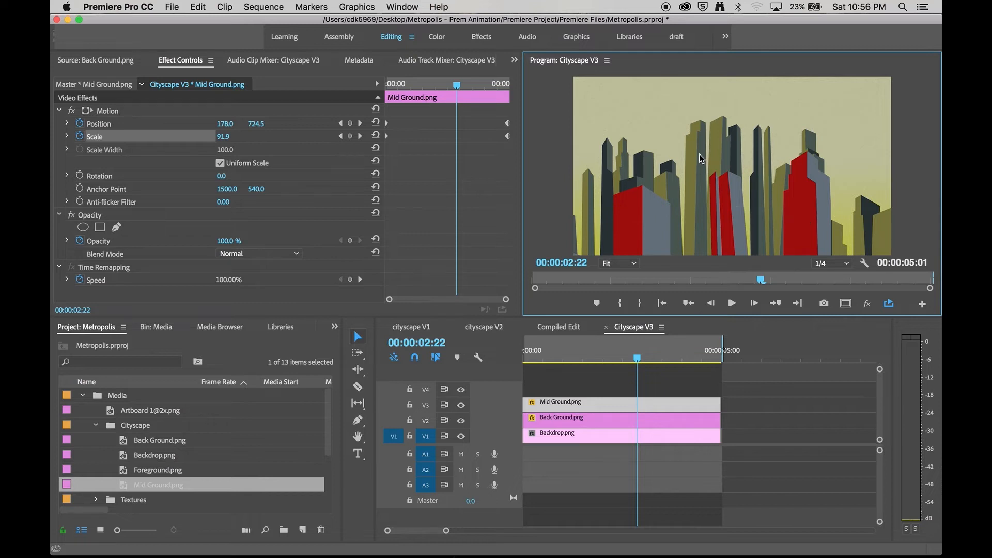
{"action": "left_click_drag", "start_coordinate": [610, 407], "coordinate": [598, 377]}
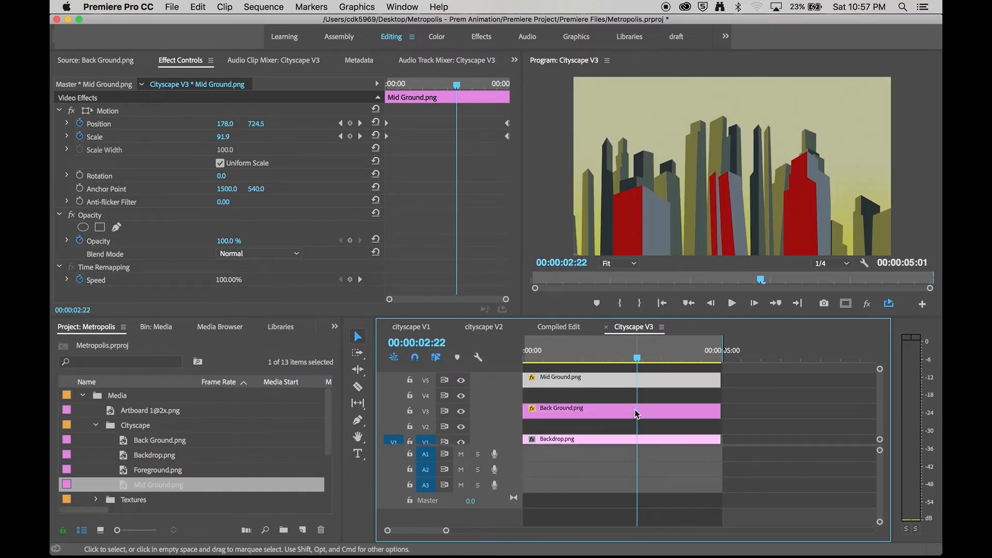
{"action": "left_click_drag", "start_coordinate": [535, 444], "coordinate": [553, 480]}
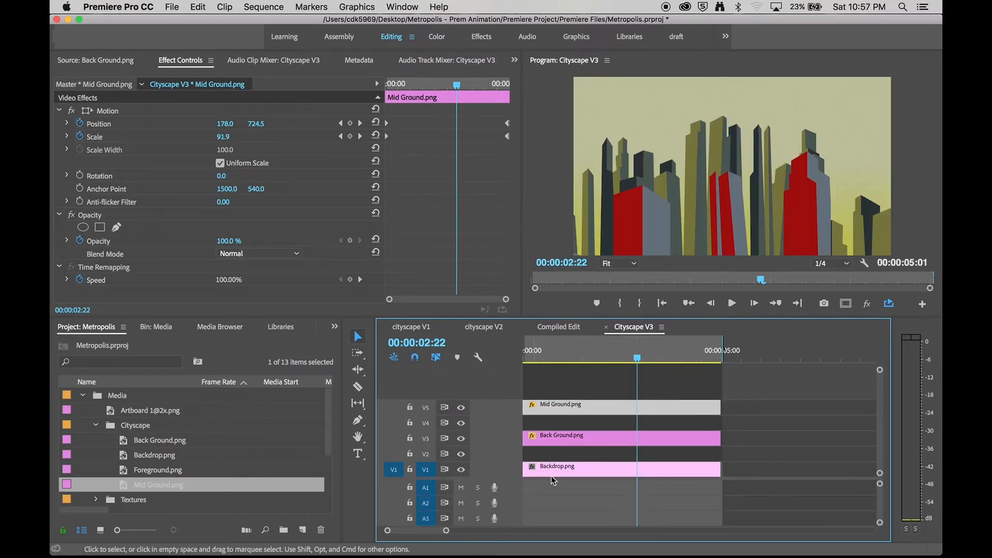
Preview the images in the Textures bin, and place the black-and-white bleached paper texture on V4 above the Back Ground clip
{"action": "left_click", "coordinate": [95, 426]}
{"action": "left_click", "coordinate": [95, 441]}
{"action": "double_click", "coordinate": [146, 455]}
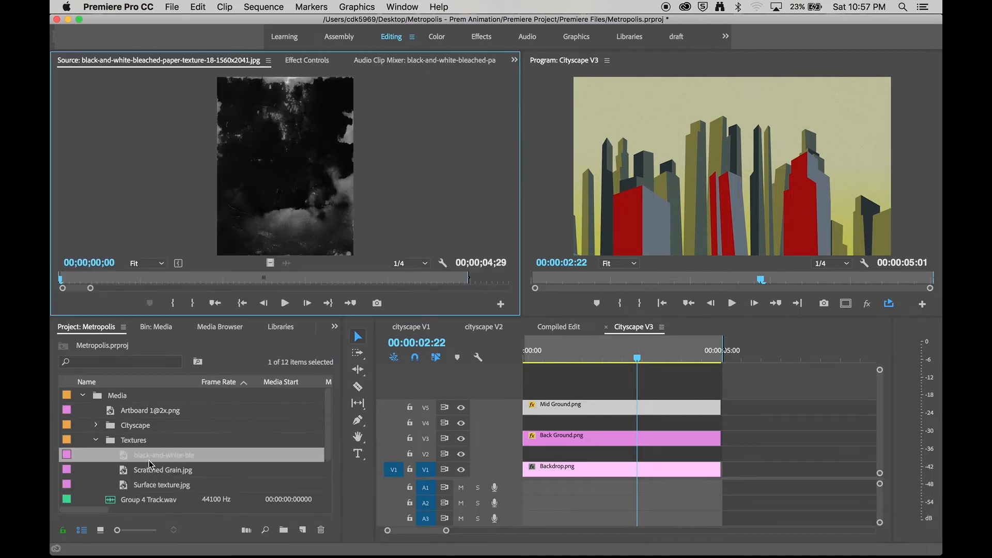
{"action": "double_click", "coordinate": [157, 474]}
{"action": "double_click", "coordinate": [162, 456]}
{"action": "left_click_drag", "start_coordinate": [148, 458], "coordinate": [491, 431]}
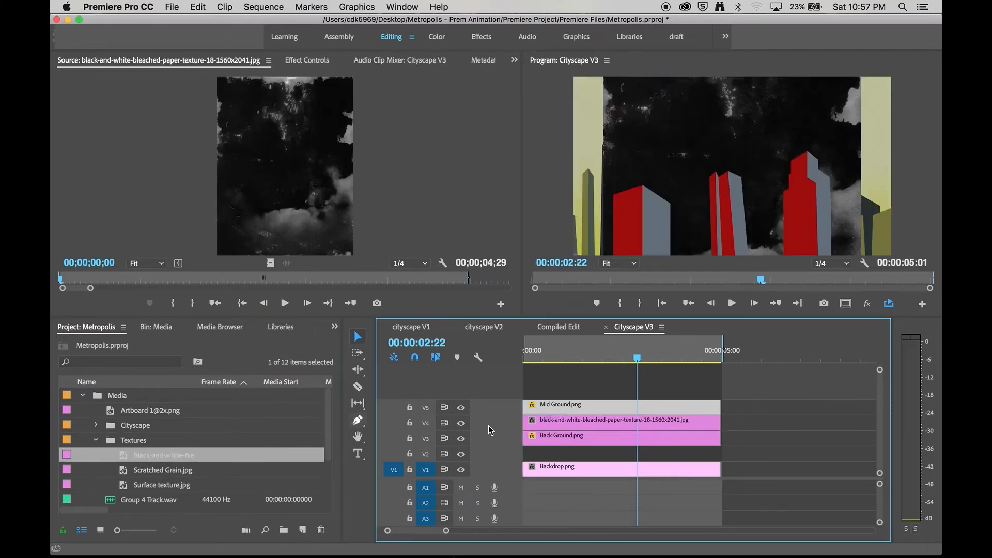
Hide track V5, and rotate the paper texture clip 90° and scale it to 95 to cover the frame
{"action": "left_click", "coordinate": [461, 408]}
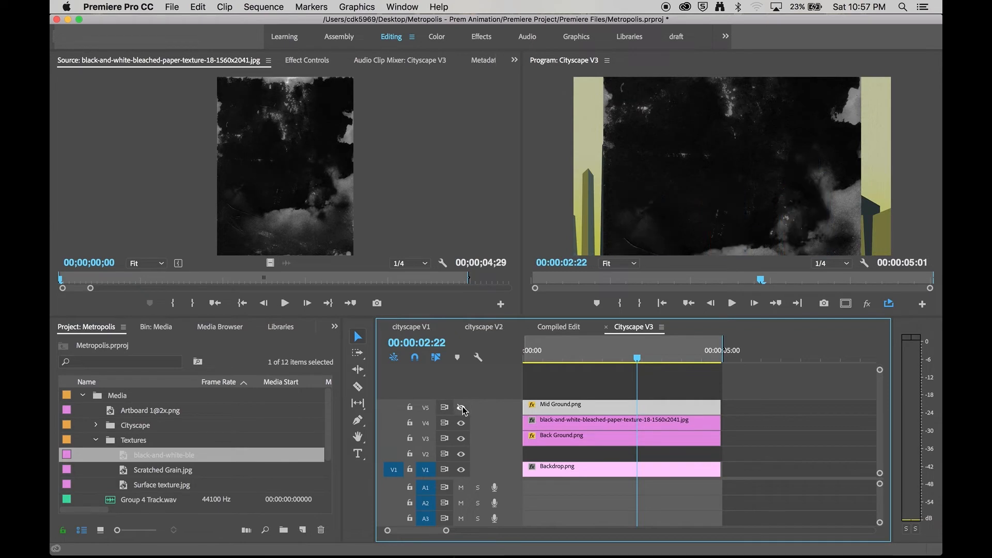
{"action": "left_click", "coordinate": [577, 424]}
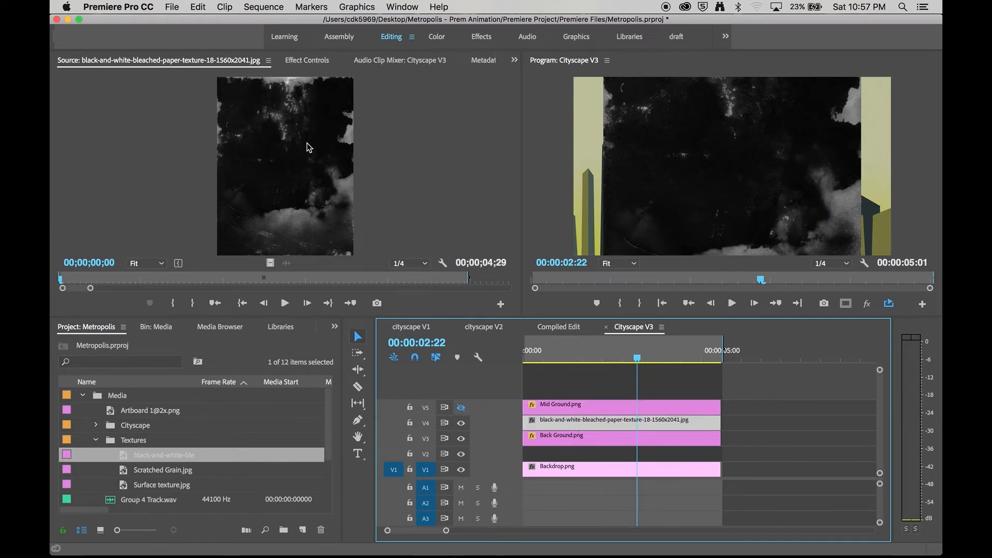
{"action": "left_click", "coordinate": [310, 62]}
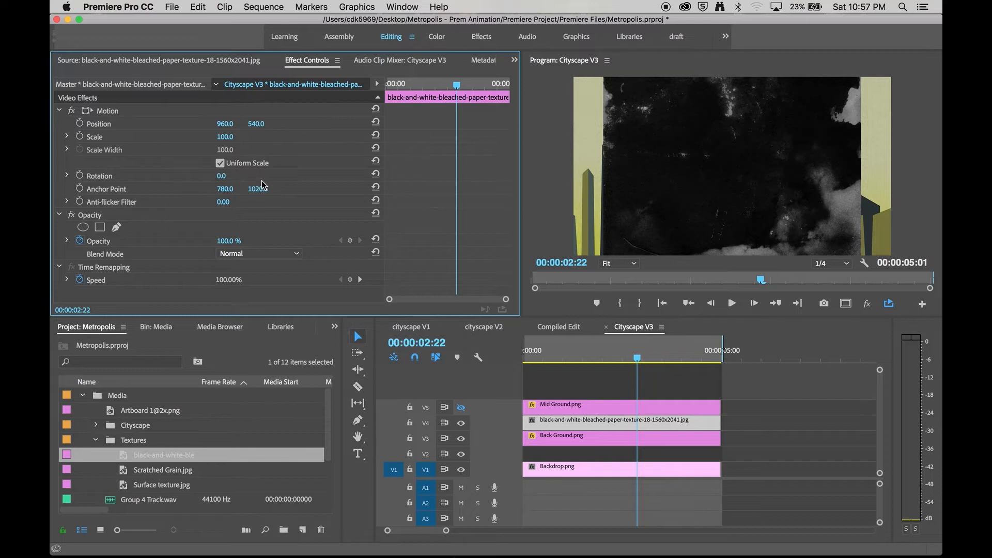
{"action": "left_click", "coordinate": [227, 178]}
{"action": "key", "text": "Return"}
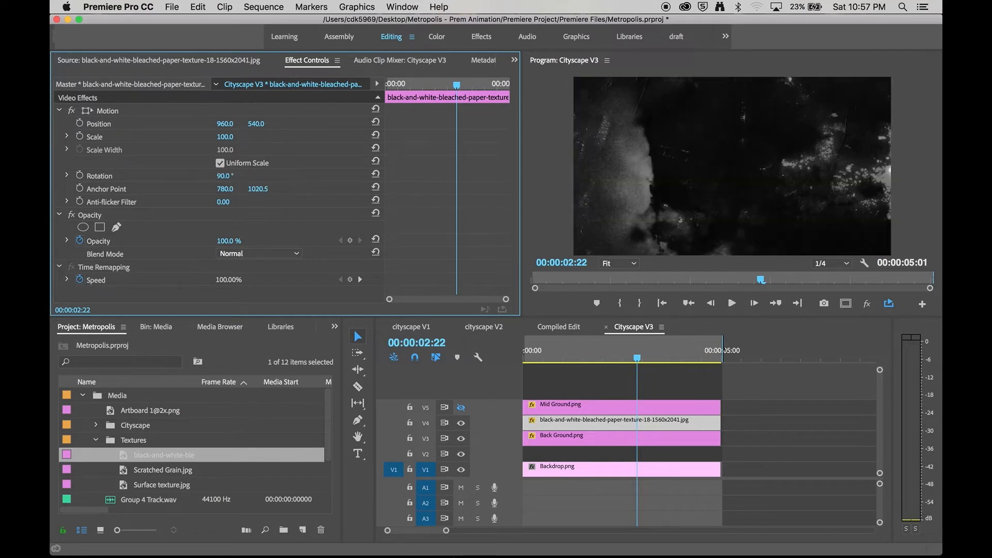
{"action": "mouse_move", "coordinate": [218, 138]}
{"action": "left_mouse_down"}
{"action": "mouse_move", "coordinate": [205, 139]}
{"action": "mouse_move", "coordinate": [215, 139]}
{"action": "left_mouse_up"}
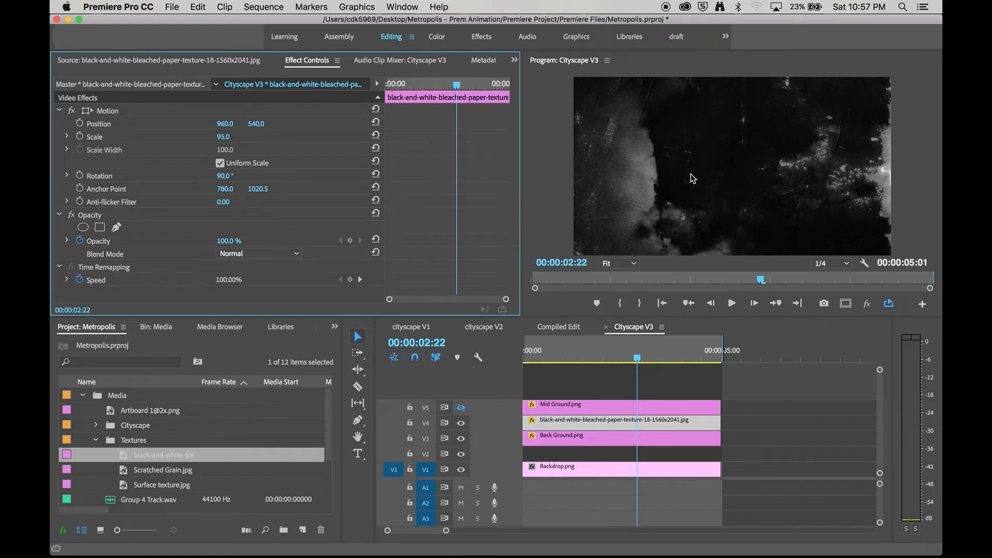
Try the Darken and Lighten blend modes on the bleached paper texture clip, checking each at different times in the sequence
{"action": "left_click", "coordinate": [275, 254]}
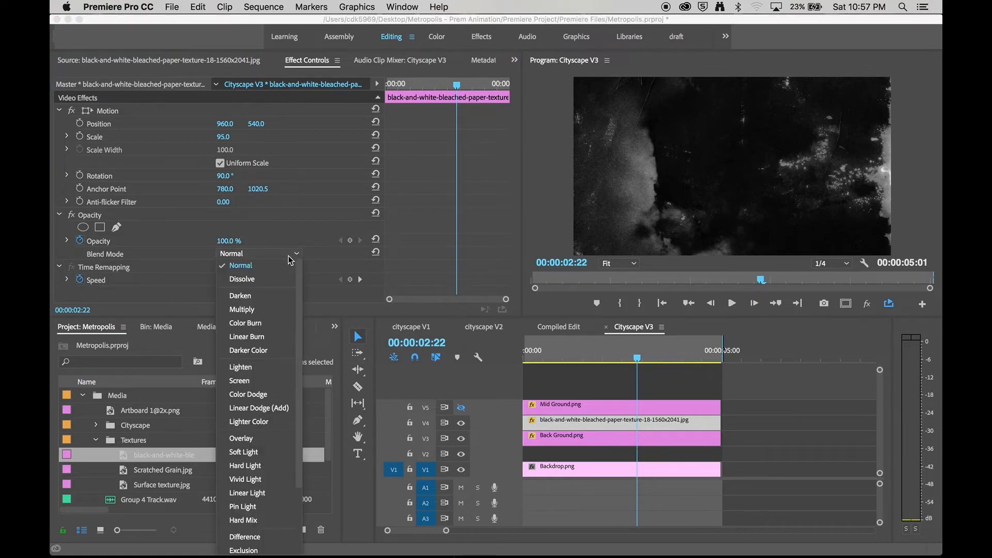
{"action": "left_click", "coordinate": [274, 299]}
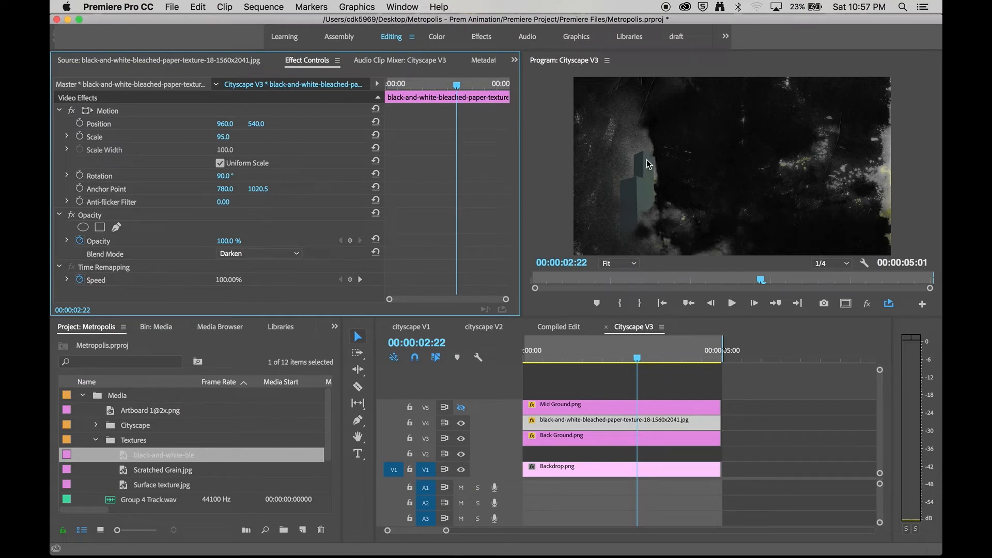
{"action": "left_click_drag", "start_coordinate": [628, 350], "coordinate": [611, 339]}
{"action": "left_click", "coordinate": [267, 253]}
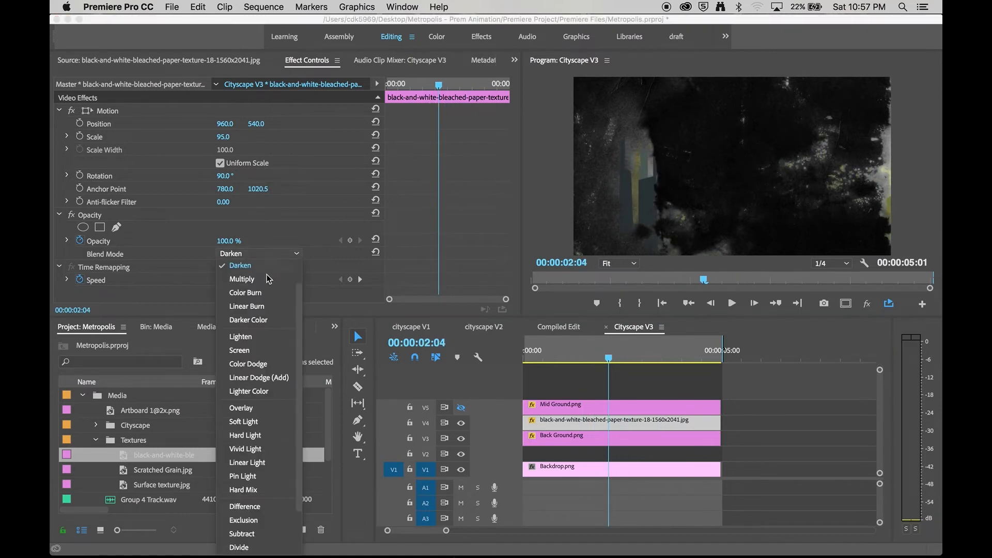
{"action": "left_click", "coordinate": [267, 338]}
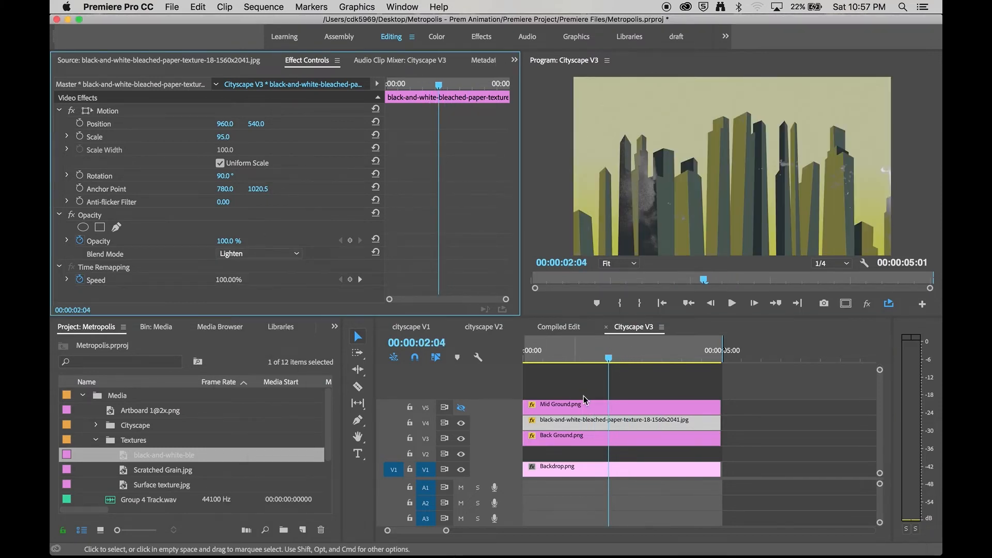
{"action": "left_click_drag", "start_coordinate": [594, 358], "coordinate": [620, 365]}
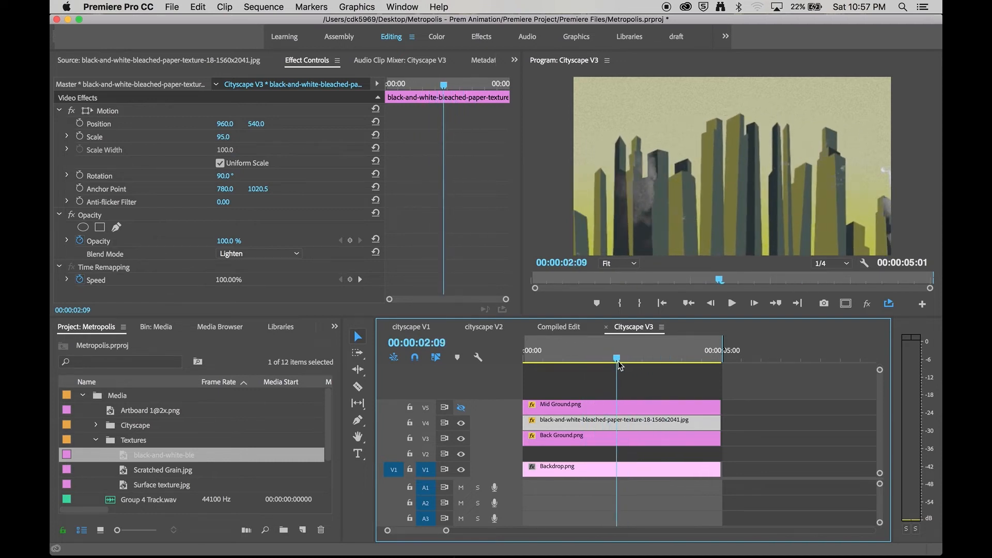
Set the bleached paper texture clip's blend mode to Color Dodge, and make track V5 visible again
{"action": "left_click", "coordinate": [273, 254]}
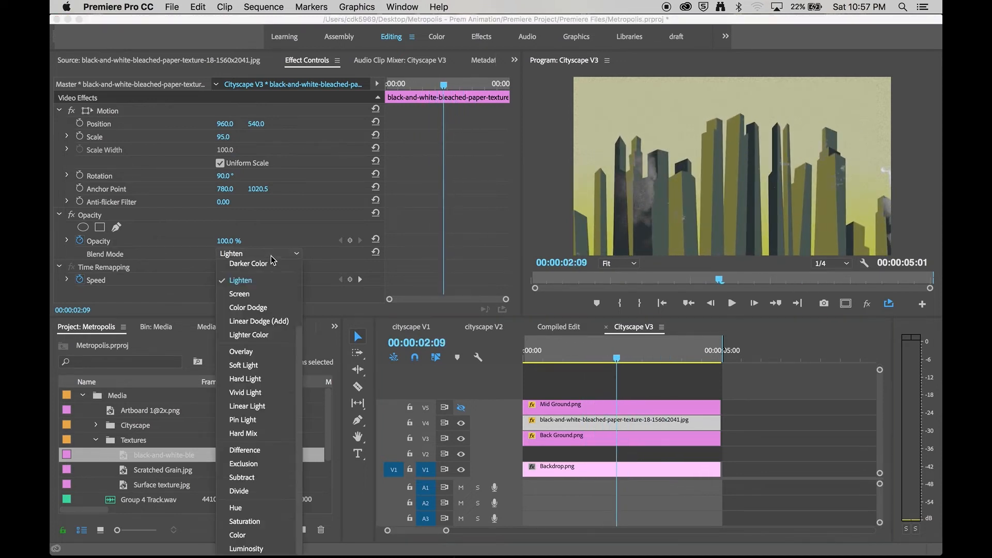
{"action": "left_click", "coordinate": [276, 311]}
{"action": "left_click_drag", "start_coordinate": [564, 357], "coordinate": [591, 358]}
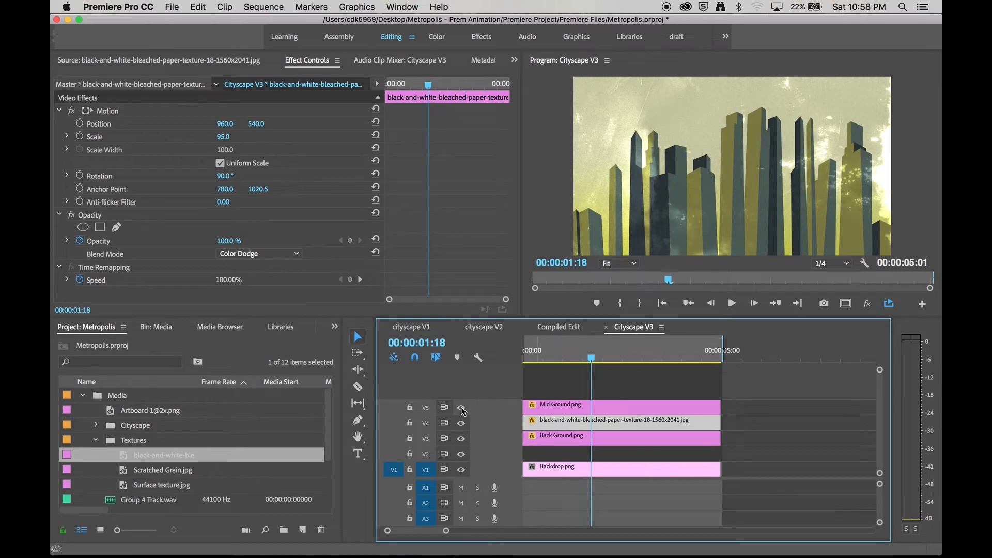
{"action": "left_click_drag", "start_coordinate": [592, 358], "coordinate": [617, 358]}
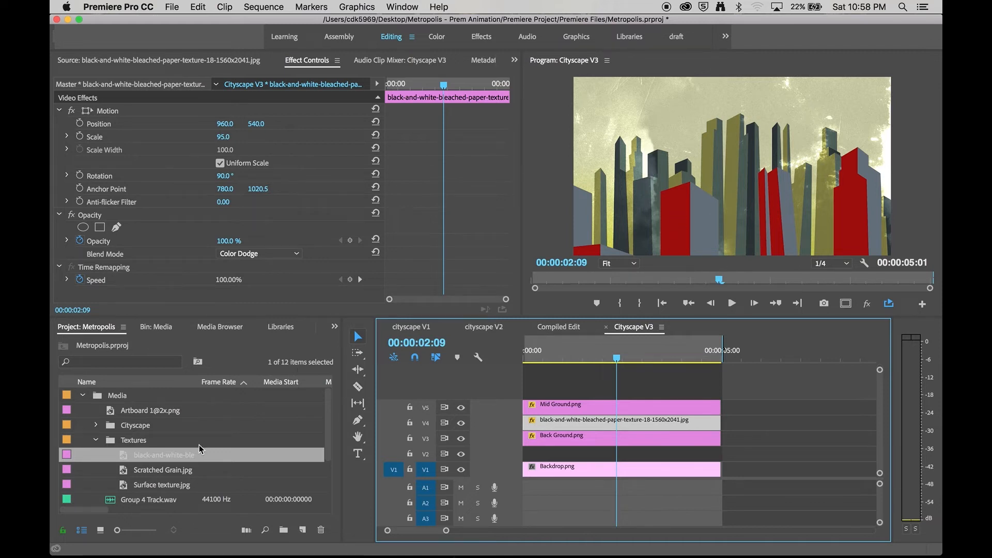
Look over the other images in the Textures bin, and play the sequence from the start to check the paper texture blend
{"action": "left_click", "coordinate": [172, 473]}
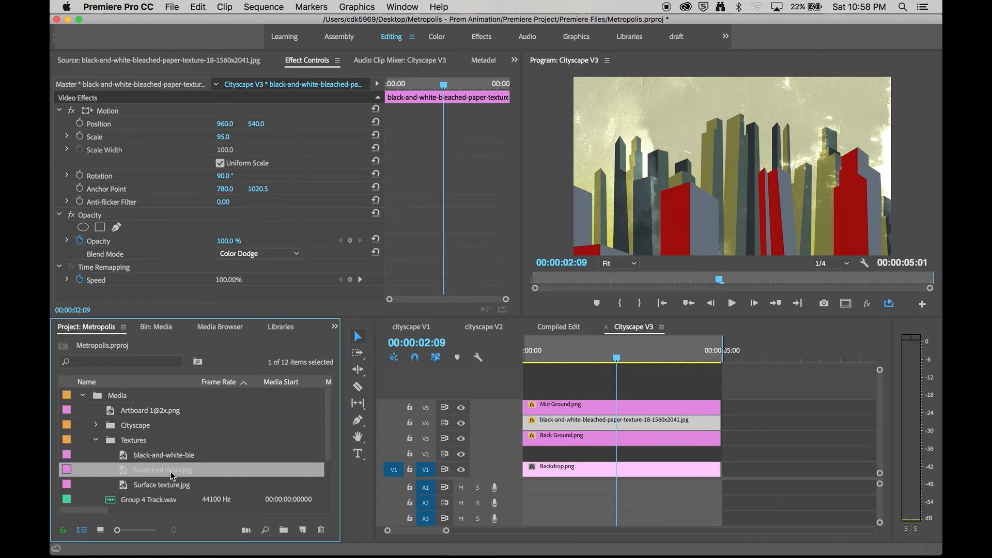
{"action": "left_click", "coordinate": [153, 488]}
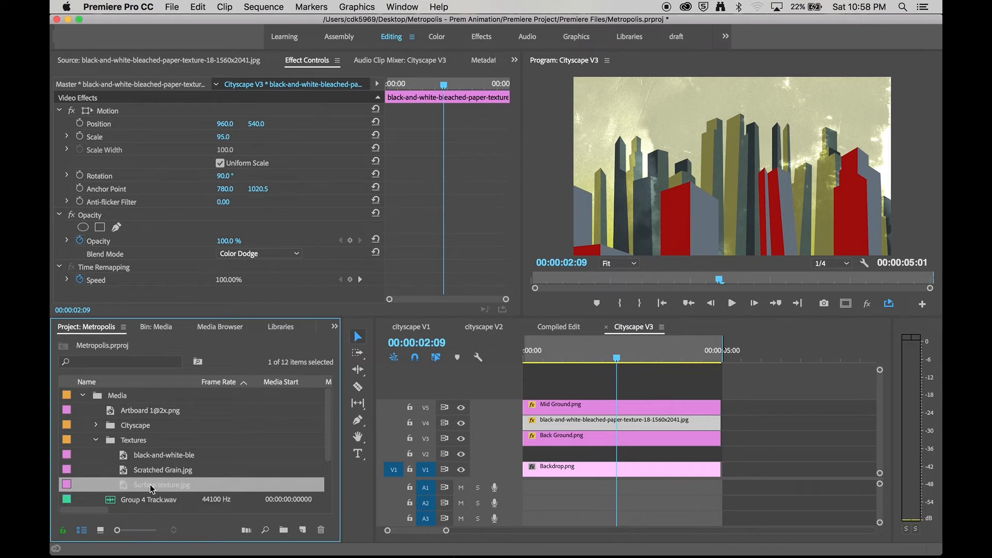
{"action": "left_click", "coordinate": [150, 473]}
{"action": "left_click", "coordinate": [599, 423]}
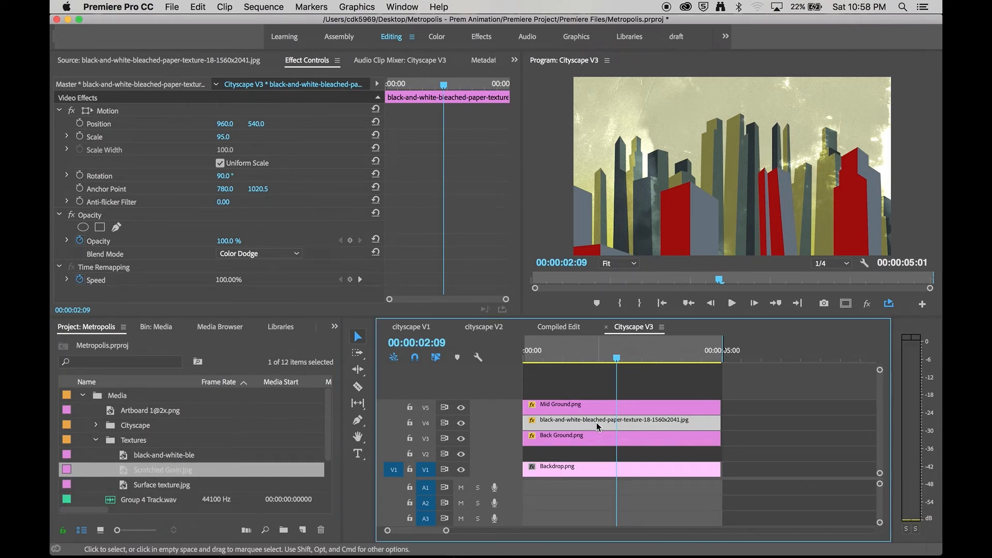
{"action": "mouse_move", "coordinate": [603, 346]}
{"action": "left_mouse_down"}
{"action": "mouse_move", "coordinate": [601, 355]}
{"action": "mouse_move", "coordinate": [547, 355]}
{"action": "mouse_move", "coordinate": [597, 355]}
{"action": "left_mouse_up"}
{"action": "key", "text": "space"}
{"action": "key", "text": "Home"}
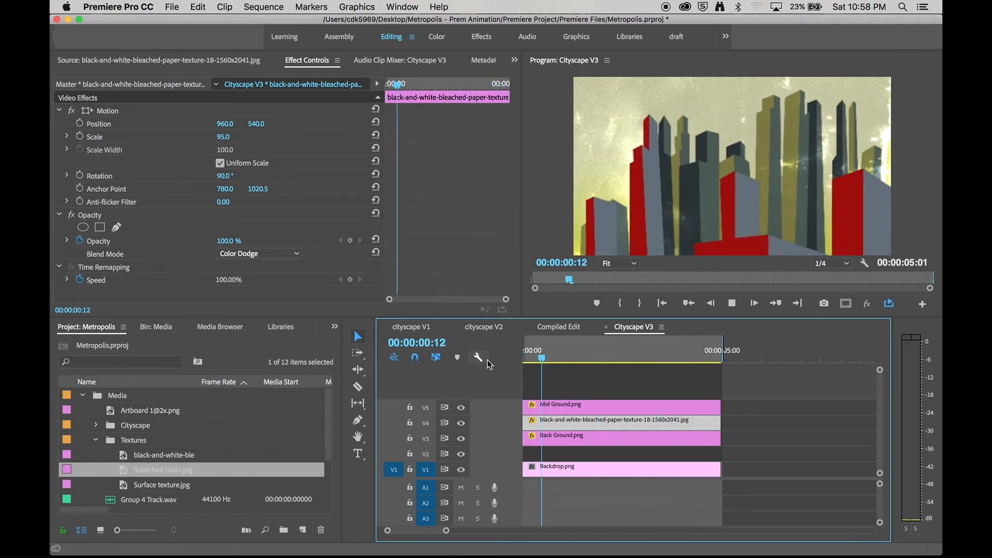
{"action": "key", "text": "space"}
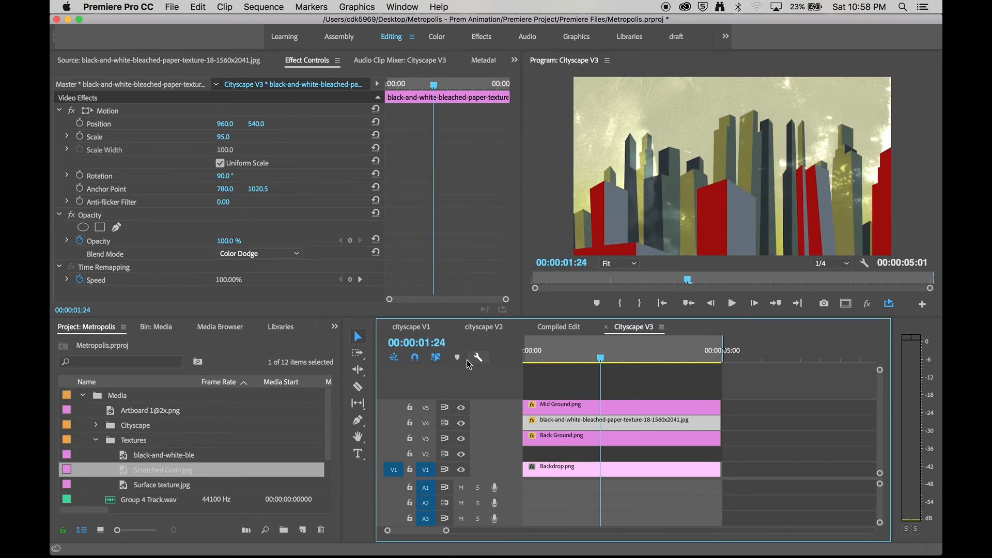
Place Surface texture.jpg on V6 above the Mid Ground clip, and scale it to 153 to cover the frame
{"action": "left_click", "coordinate": [161, 486]}
{"action": "left_click_drag", "start_coordinate": [151, 489], "coordinate": [610, 341]}
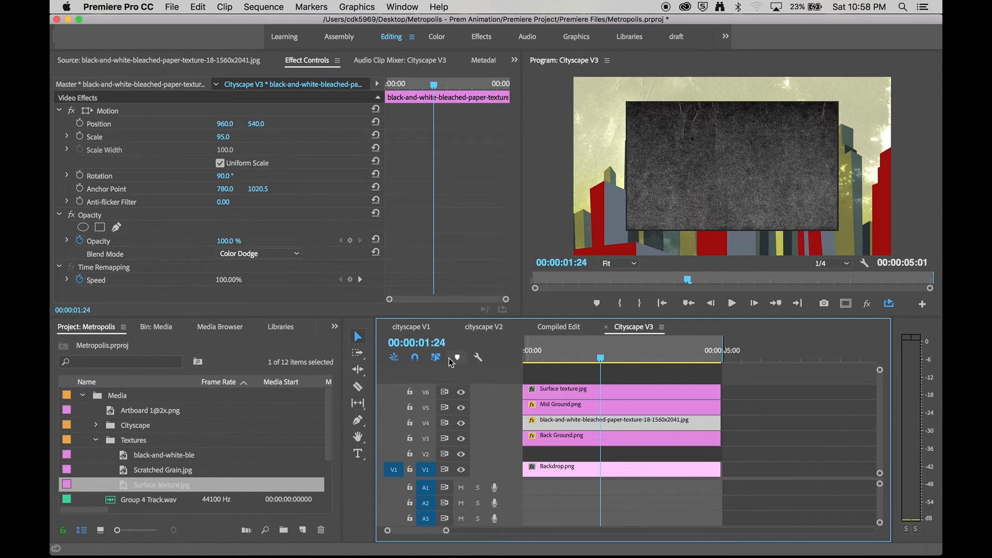
{"action": "left_click", "coordinate": [551, 393]}
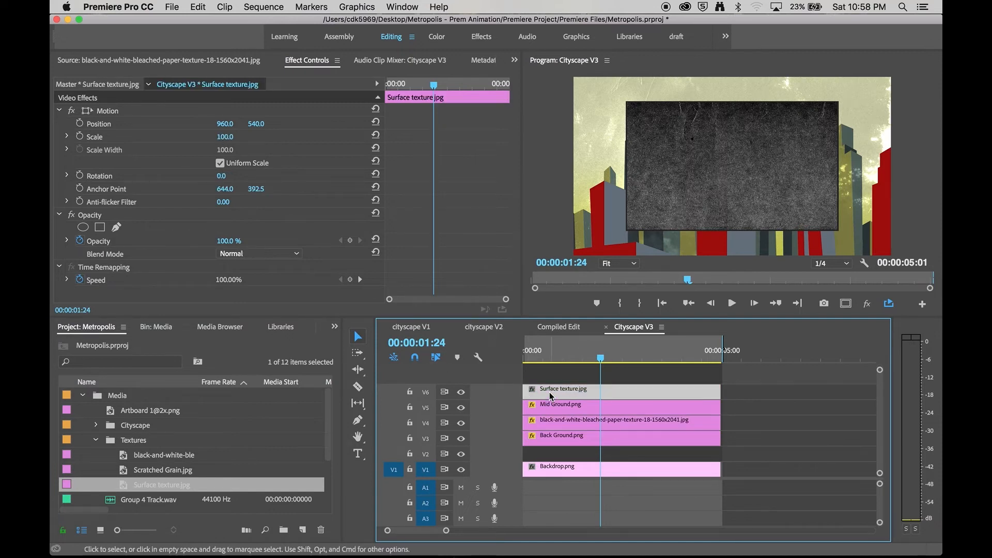
{"action": "left_click", "coordinate": [224, 137]}
{"action": "left_click_drag", "start_coordinate": [225, 137], "coordinate": [258, 137]}
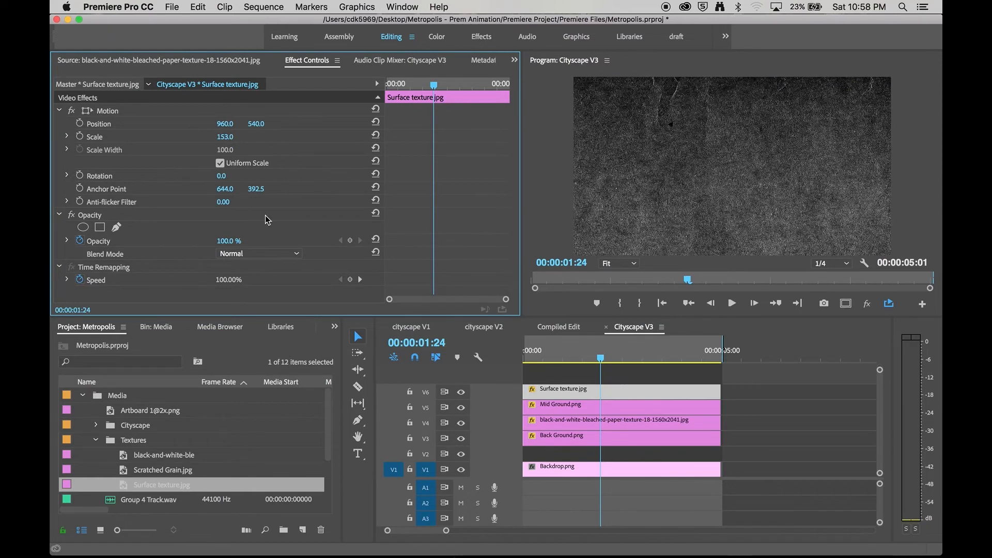
Try the Color Burn and Lighten blend modes on the Surface texture clip
{"action": "left_click", "coordinate": [253, 255]}
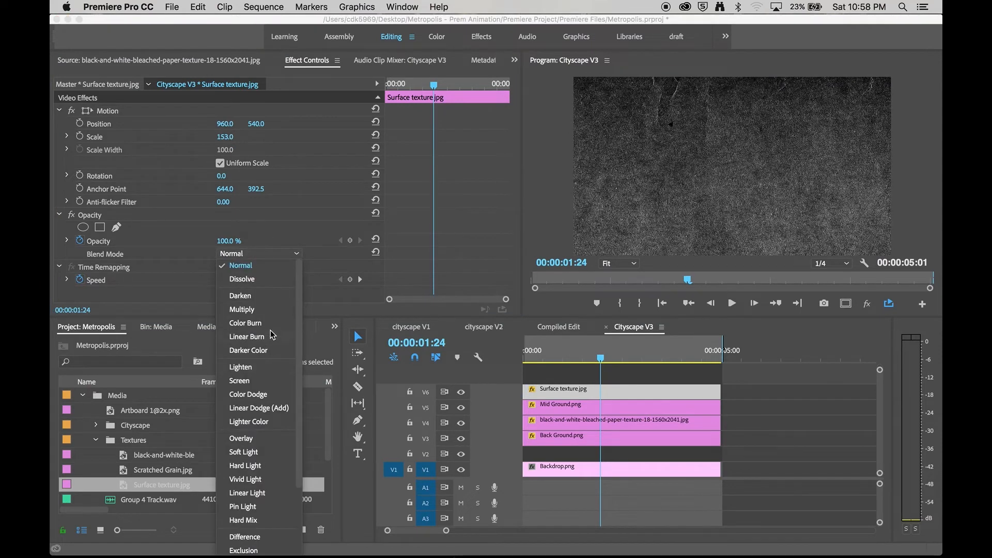
{"action": "left_click", "coordinate": [270, 324]}
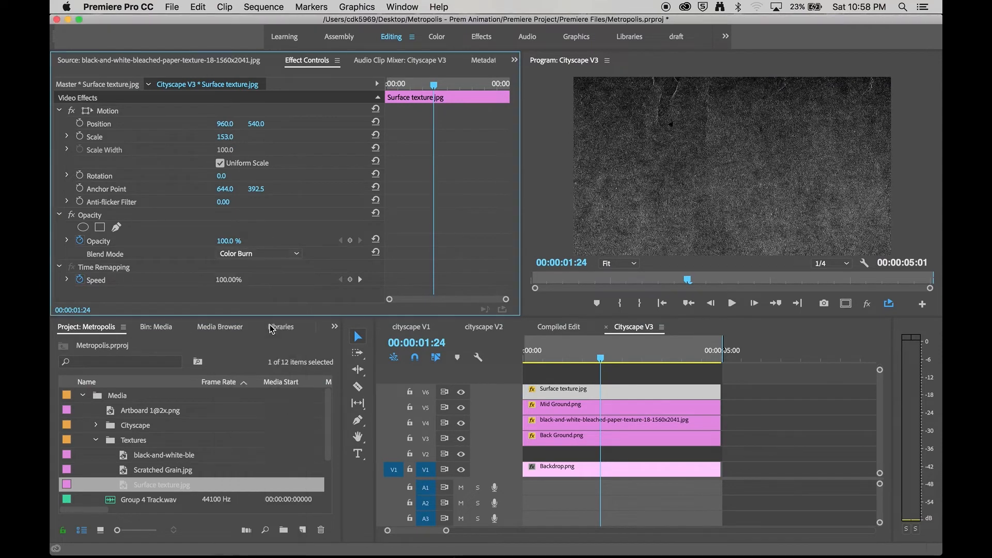
{"action": "left_click", "coordinate": [265, 255]}
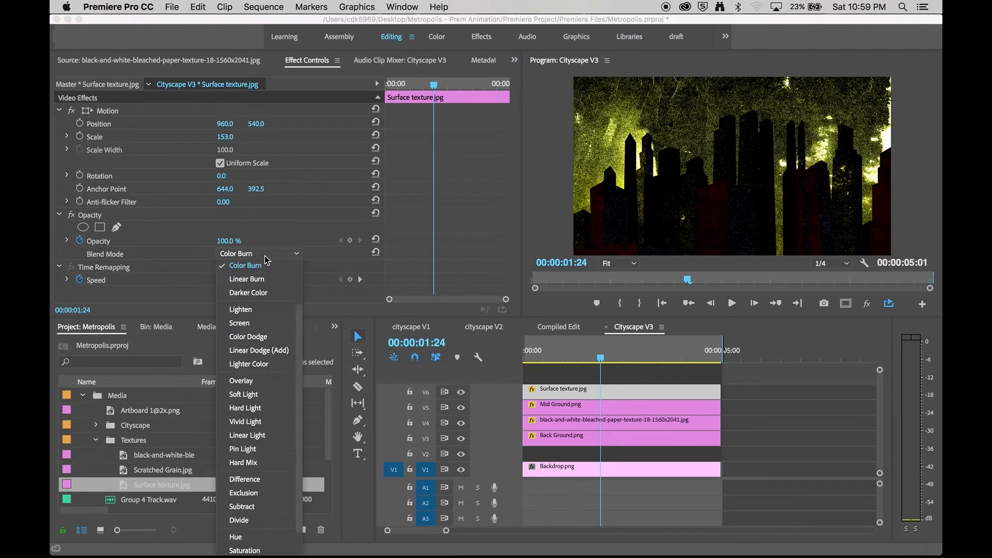
{"action": "left_click", "coordinate": [270, 312]}
Set the Surface texture clip's blend mode to Overlay and its opacity to 25%
{"action": "left_click", "coordinate": [284, 252]}
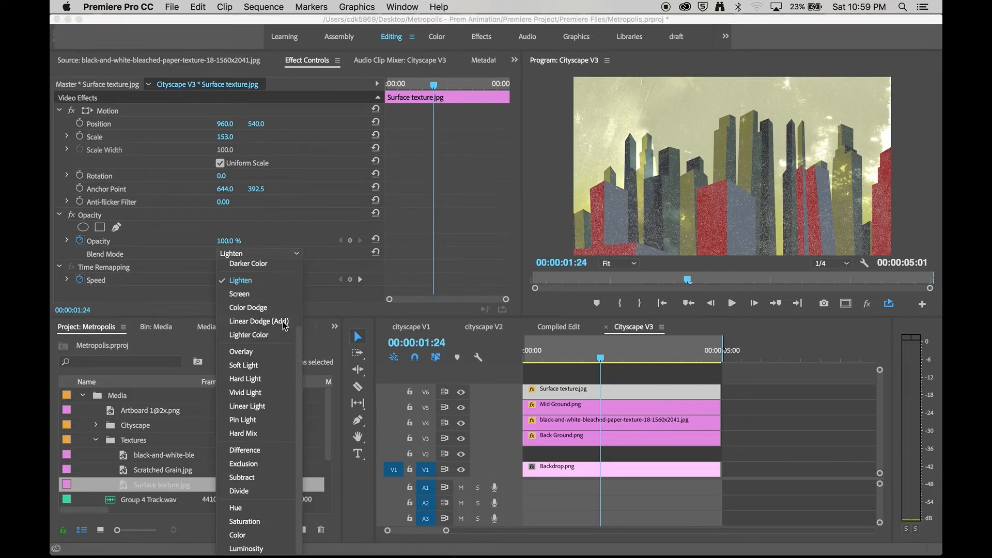
{"action": "left_click", "coordinate": [276, 356]}
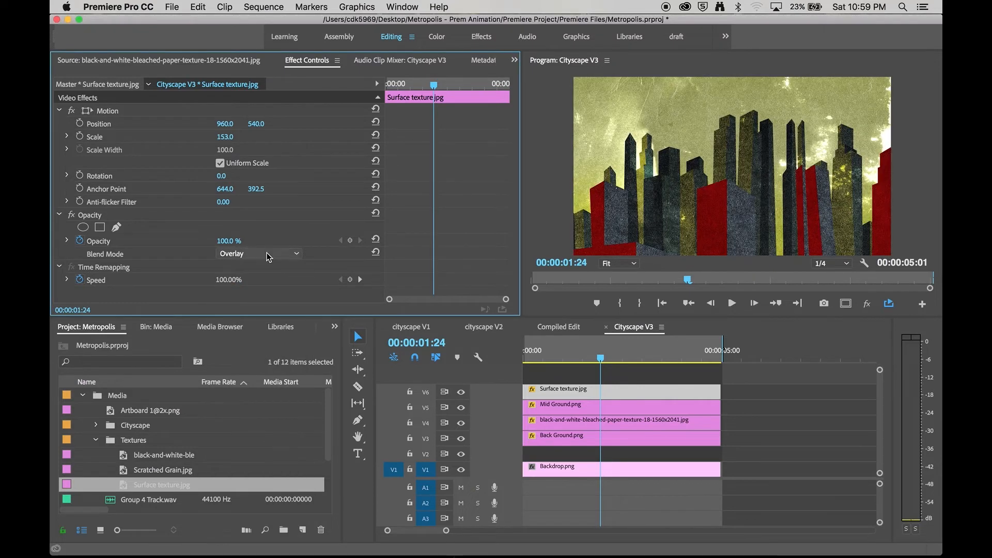
{"action": "left_click_drag", "start_coordinate": [225, 241], "coordinate": [197, 241]}
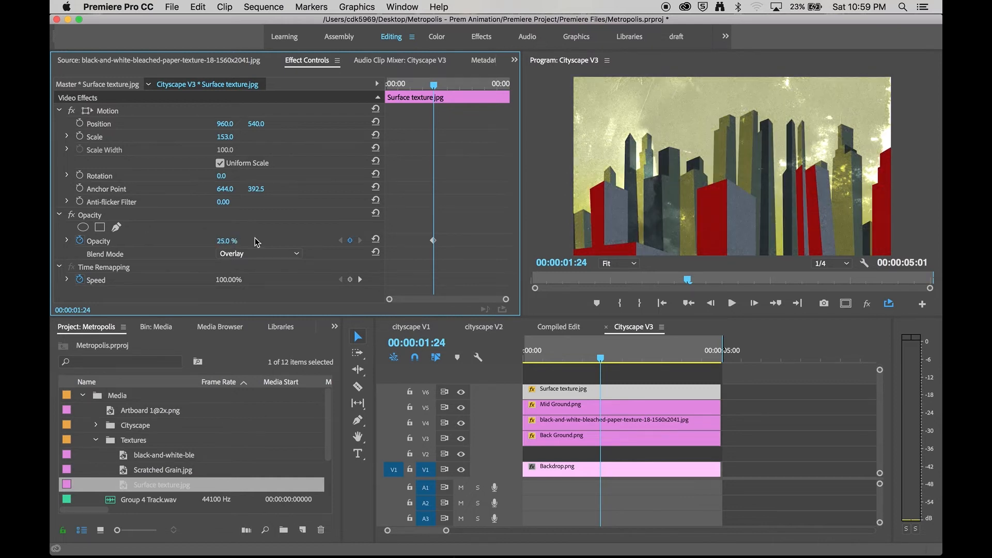
Compare the frame with track V6 hidden and shown, and play the sequence from the start
{"action": "left_click", "coordinate": [463, 392]}
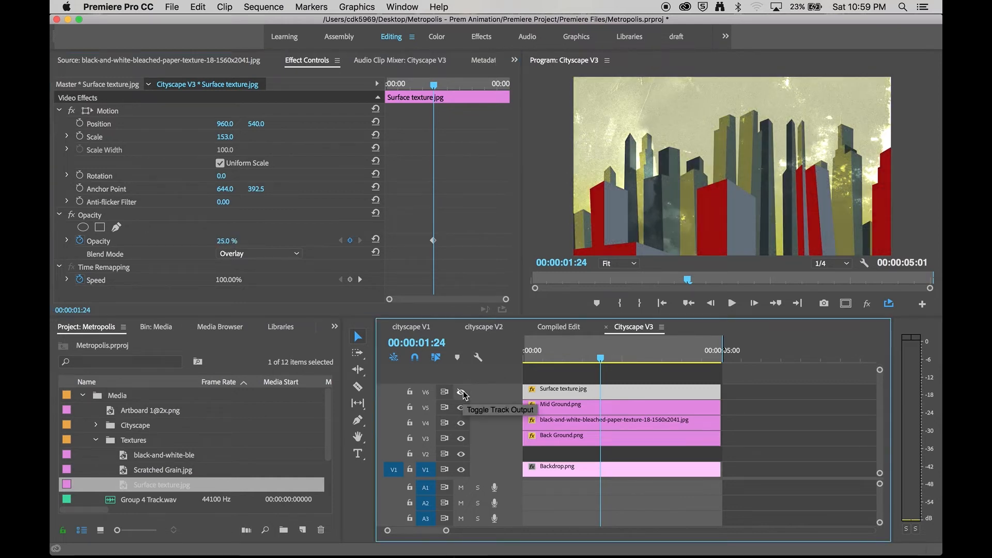
{"action": "left_click", "coordinate": [463, 391]}
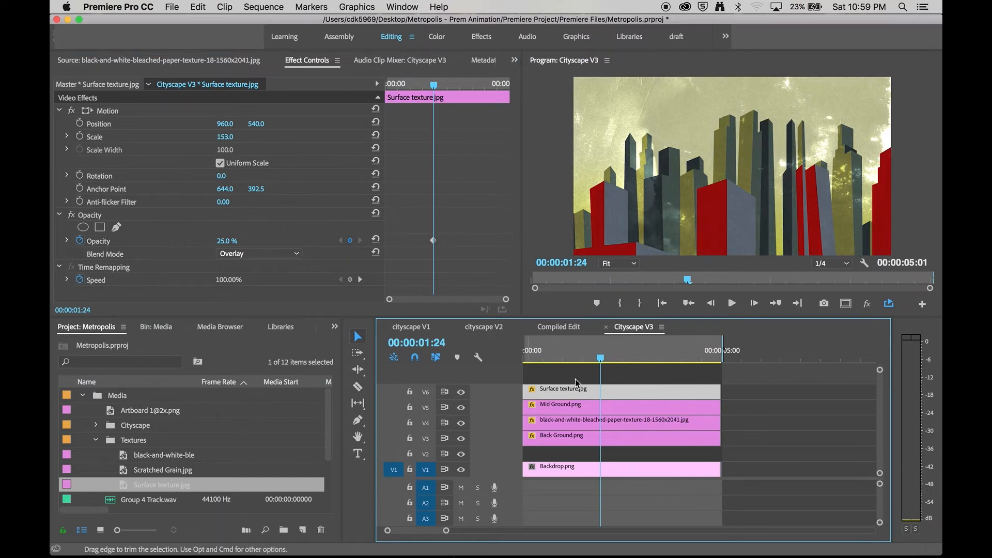
{"action": "key", "text": "Home"}
{"action": "key", "text": "space"}
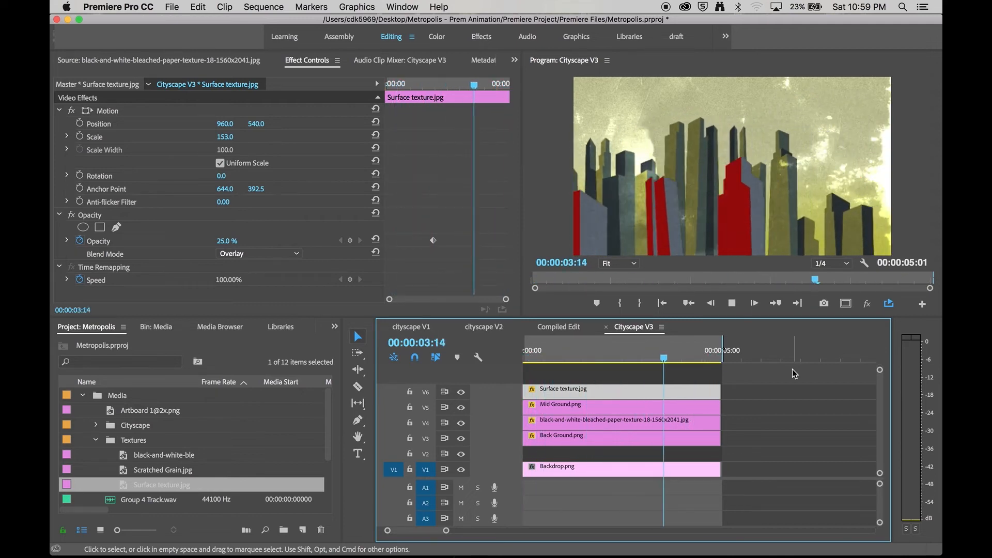
{"action": "key", "text": "space"}
{"action": "left_click_drag", "start_coordinate": [757, 402], "coordinate": [666, 398]}
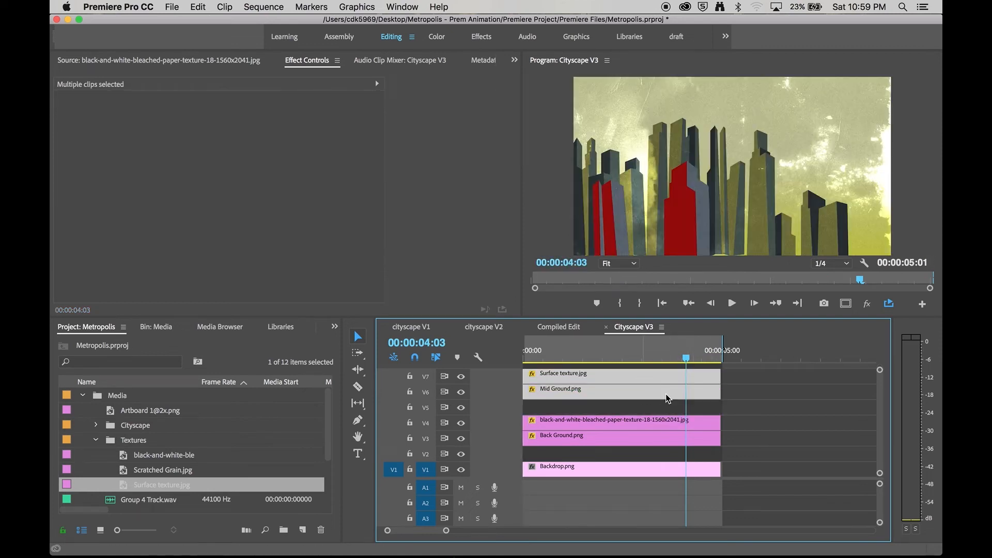
{"action": "left_click", "coordinate": [740, 408]}
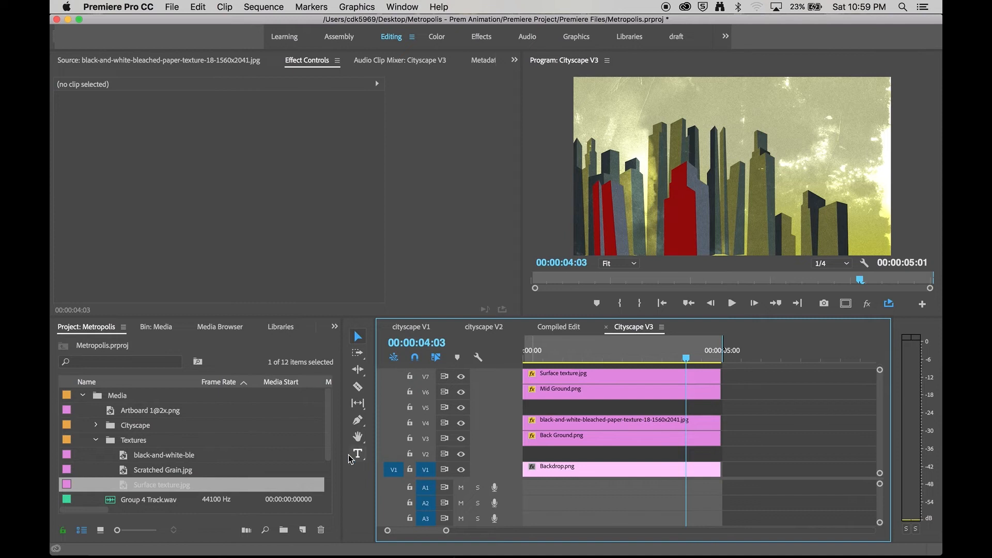
{"action": "left_click", "coordinate": [96, 441]}
{"action": "double_click", "coordinate": [132, 412]}
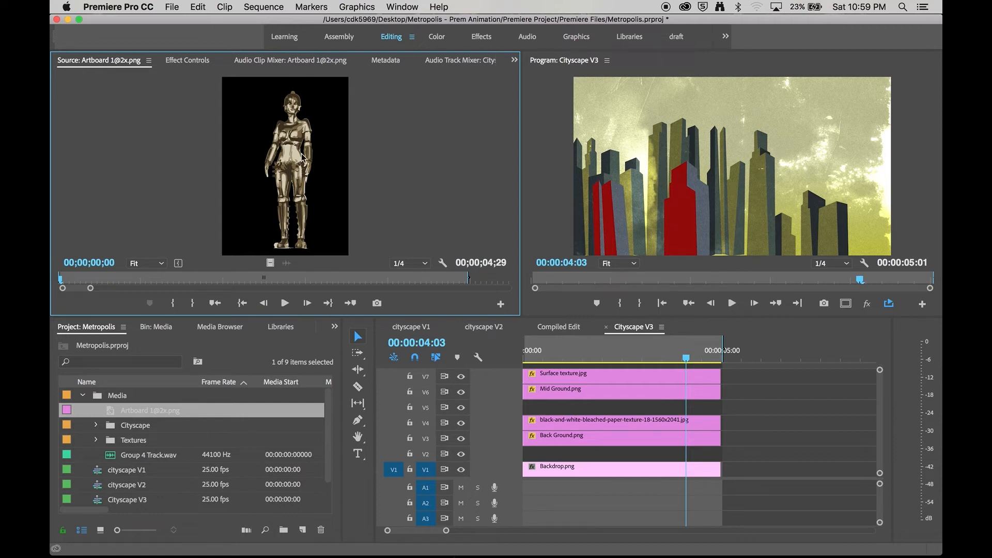
{"action": "left_click_drag", "start_coordinate": [134, 415], "coordinate": [507, 412]}
{"action": "left_click_drag", "start_coordinate": [633, 355], "coordinate": [597, 356]}
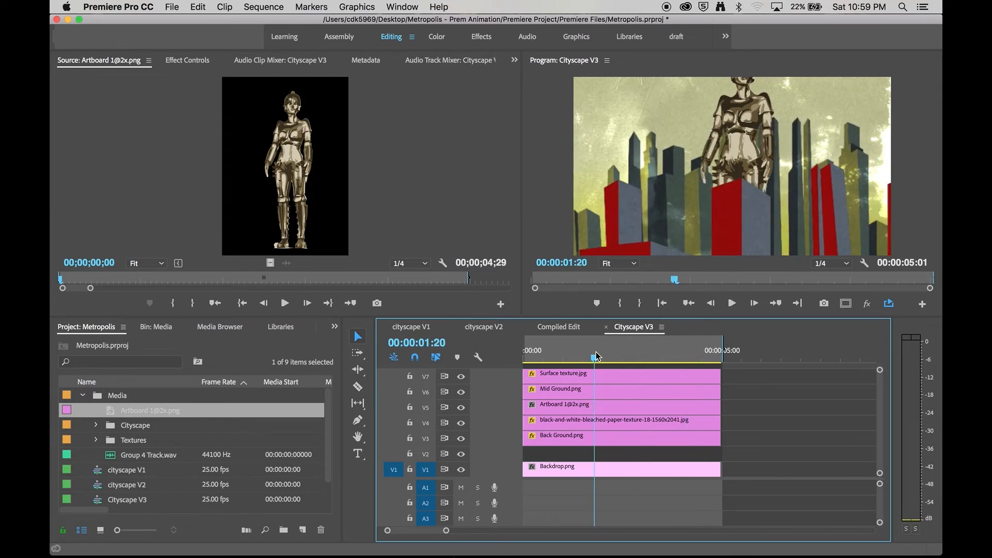
{"action": "left_click", "coordinate": [186, 61]}
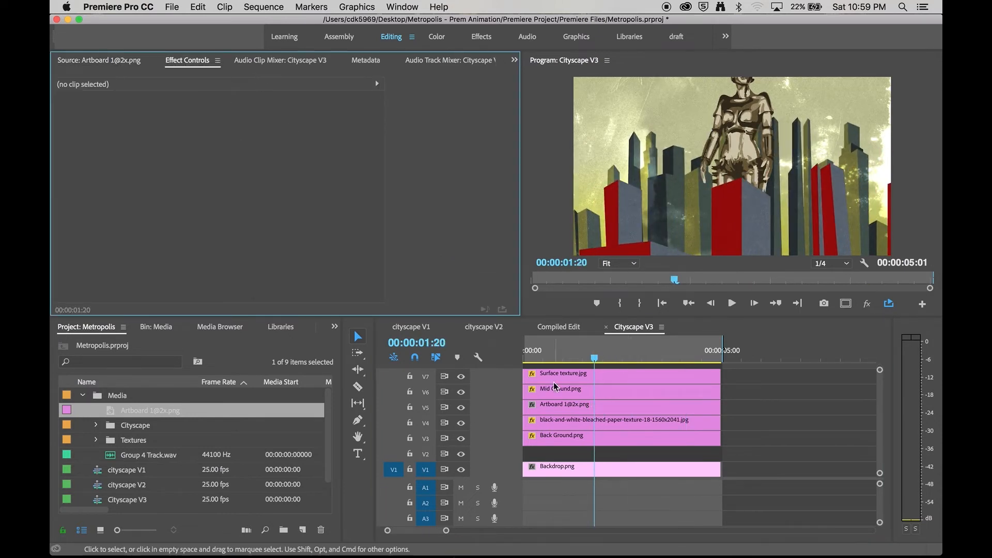
{"action": "left_click", "coordinate": [585, 406]}
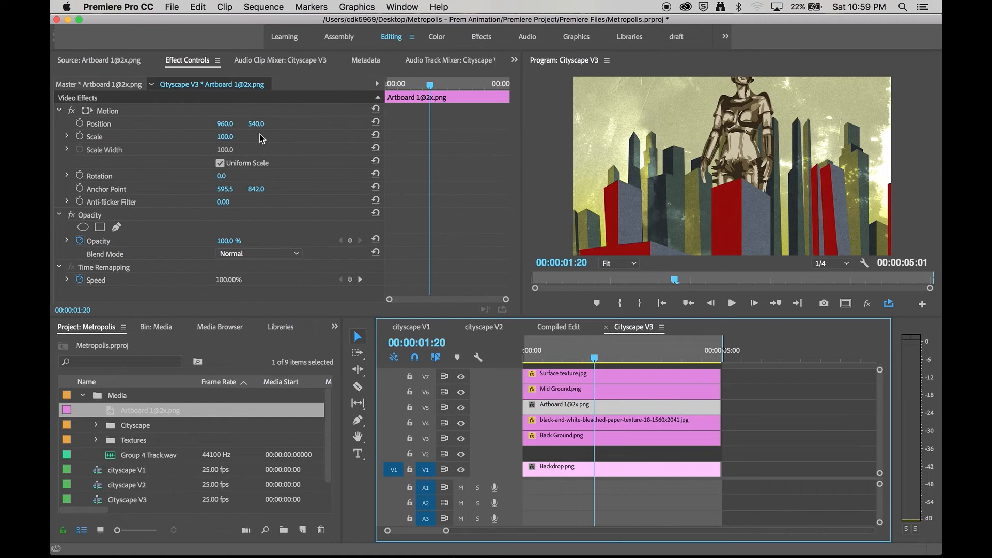
{"action": "left_click", "coordinate": [108, 121]}
{"action": "left_click", "coordinate": [107, 111]}
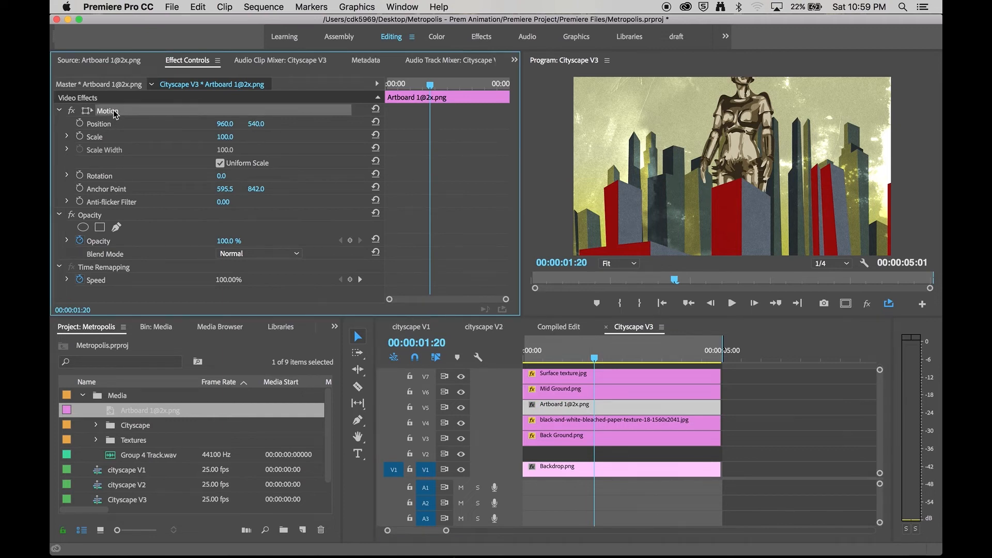
{"action": "left_click_drag", "start_coordinate": [737, 136], "coordinate": [724, 158]}
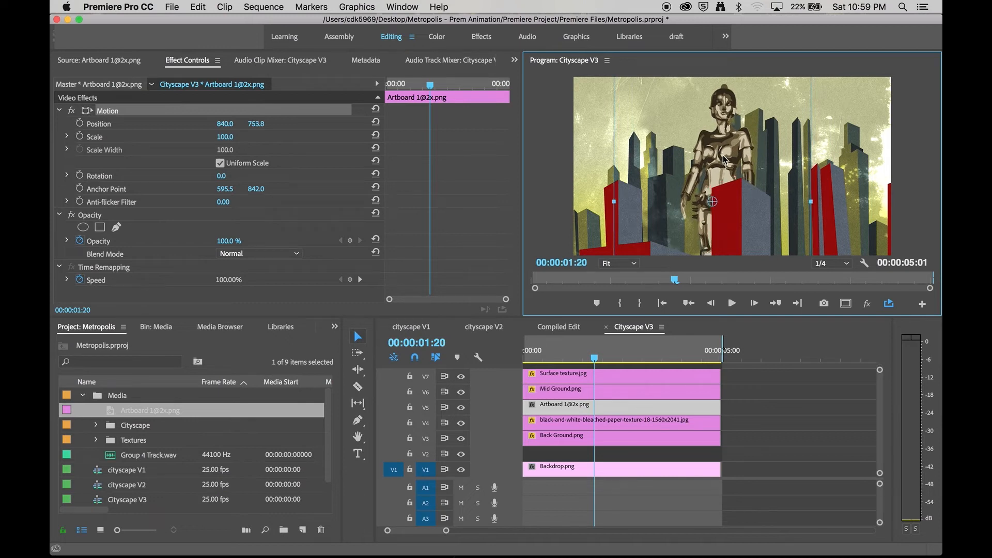
Play the sequence from the start to check the robot figure between the animated city layers
{"action": "left_click_drag", "start_coordinate": [600, 356], "coordinate": [509, 365]}
{"action": "key", "text": "space"}
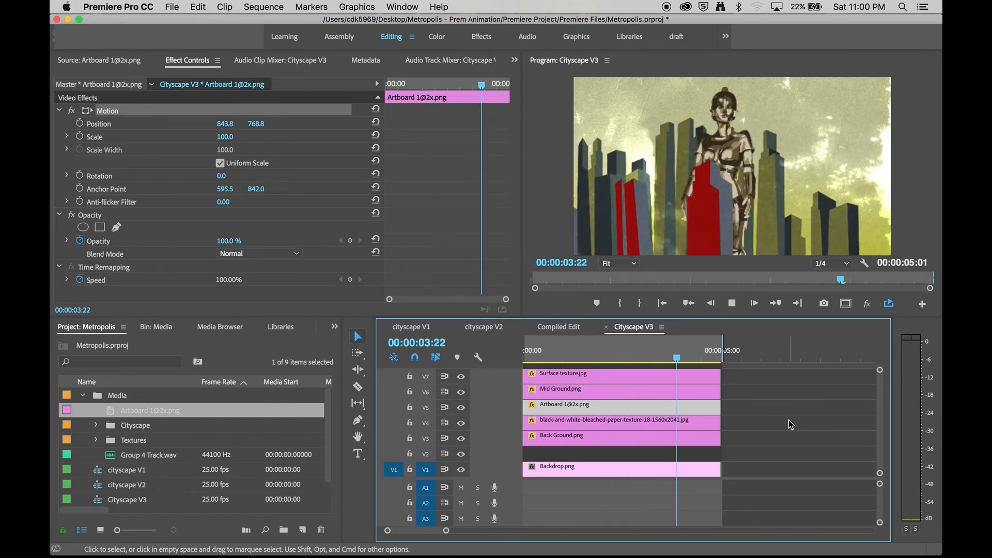
{"action": "key", "text": "space"}
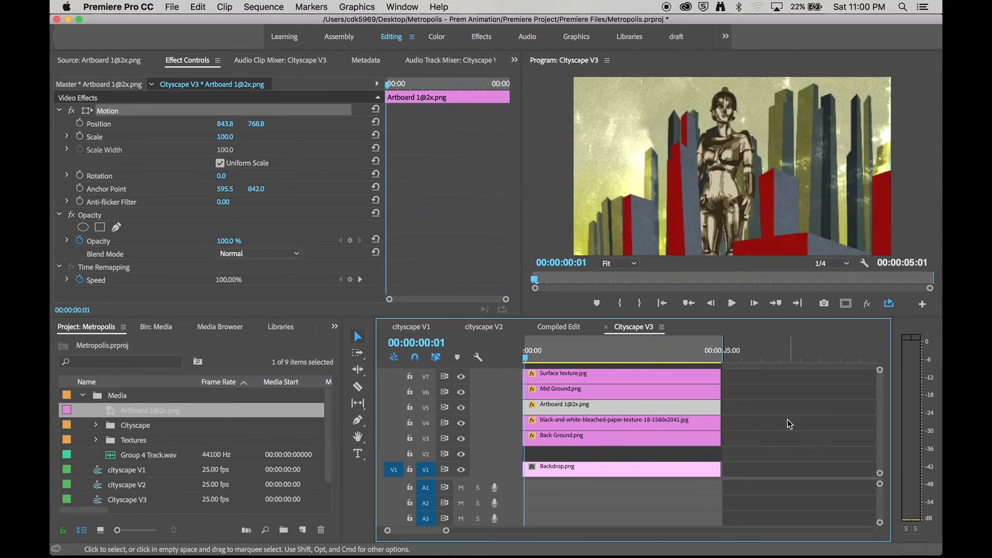
Park the playhead at 00:00:02:18, clear the clip selection, and bring up the Effects list
{"action": "left_click_drag", "start_coordinate": [662, 348], "coordinate": [632, 417]}
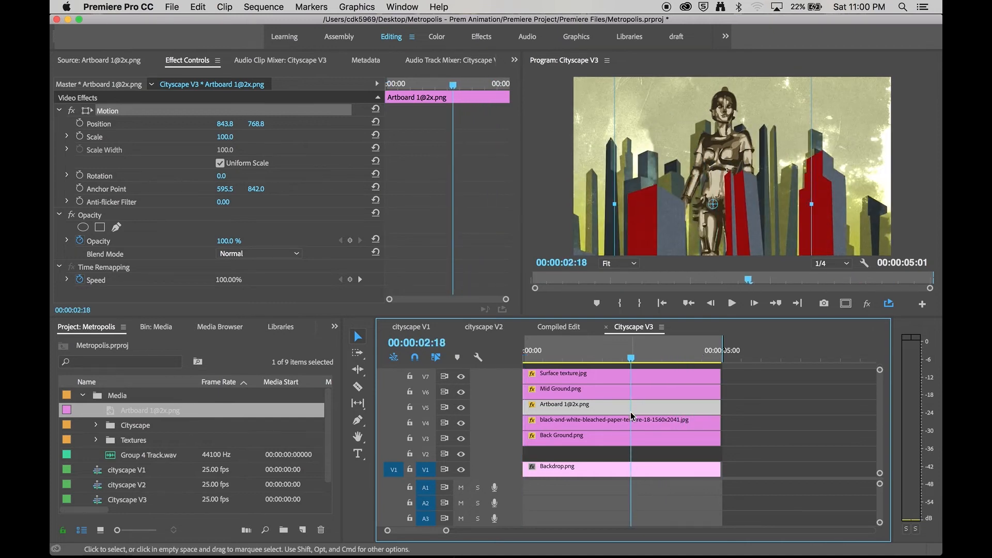
{"action": "left_click", "coordinate": [753, 412]}
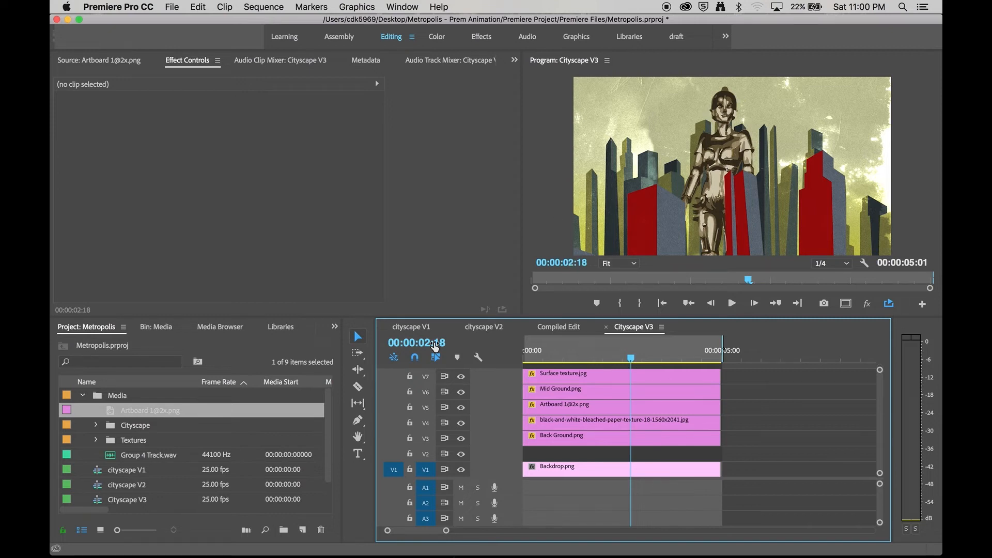
{"action": "left_click", "coordinate": [335, 327]}
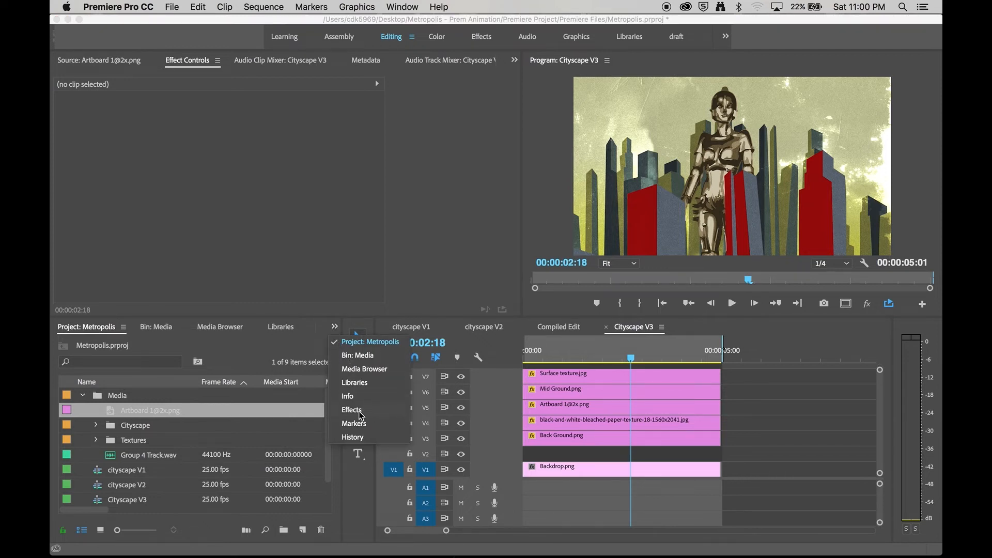
{"action": "left_click", "coordinate": [353, 411]}
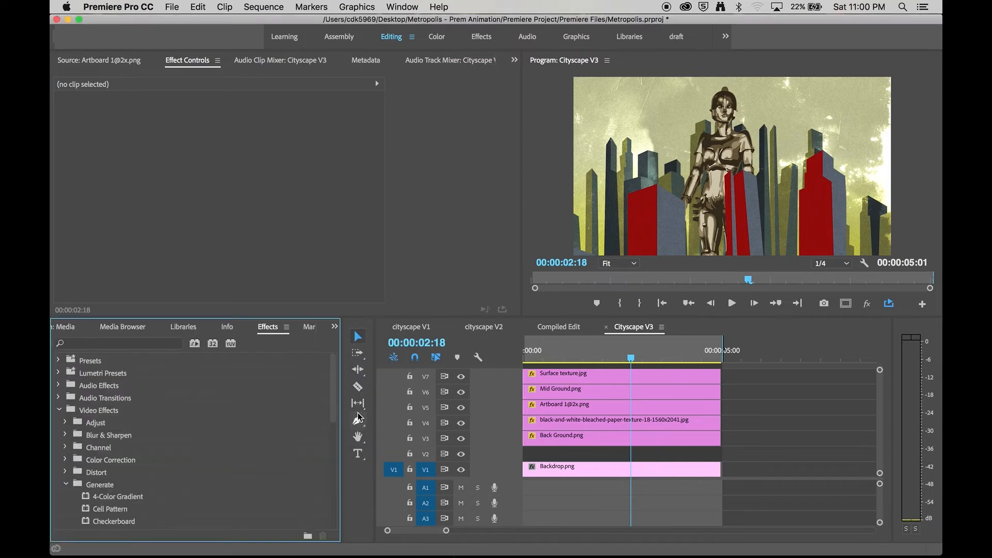
Look through the effect categories, examining the video effects under Distort, Generate and Noise & Grain
{"action": "left_click", "coordinate": [58, 411]}
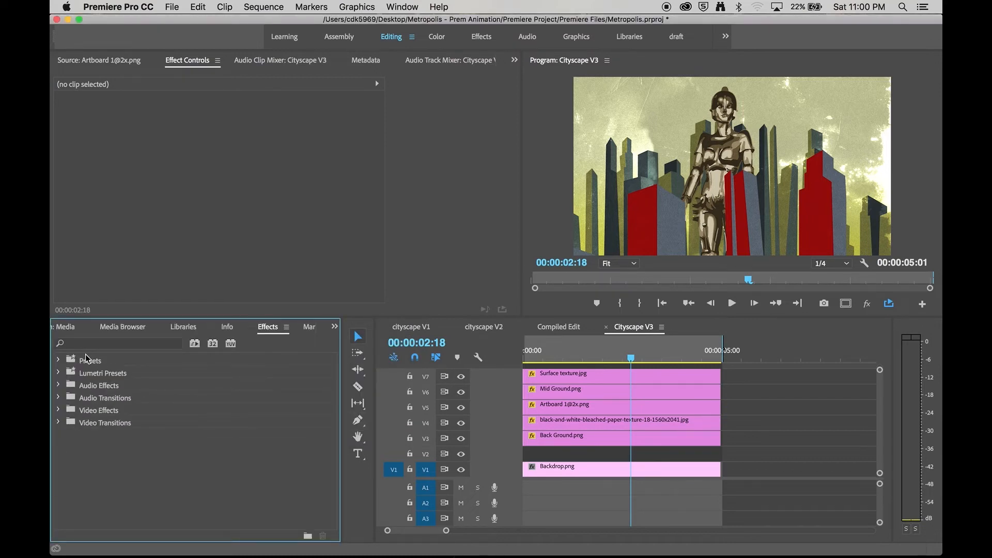
{"action": "left_click", "coordinate": [122, 424]}
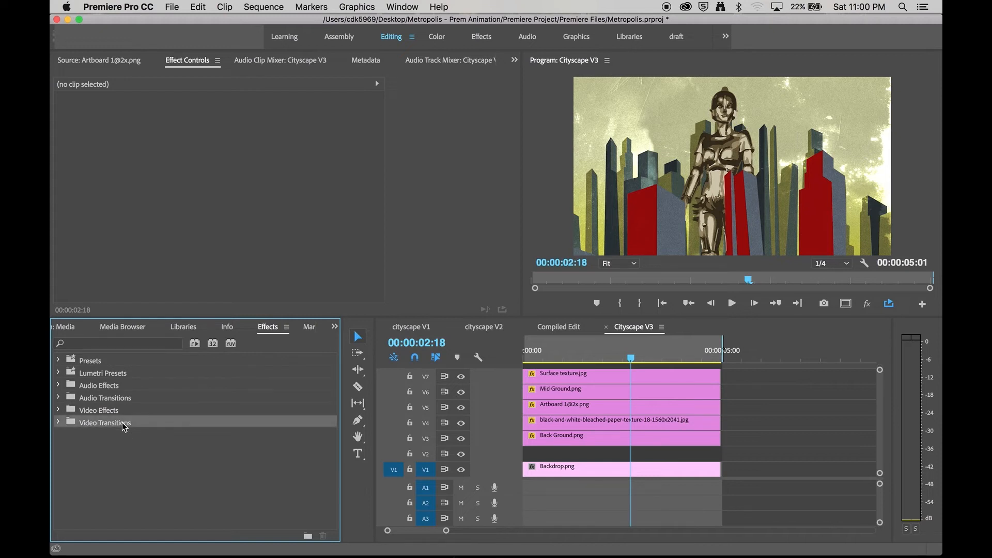
{"action": "left_click", "coordinate": [117, 400]}
{"action": "left_click", "coordinate": [113, 412]}
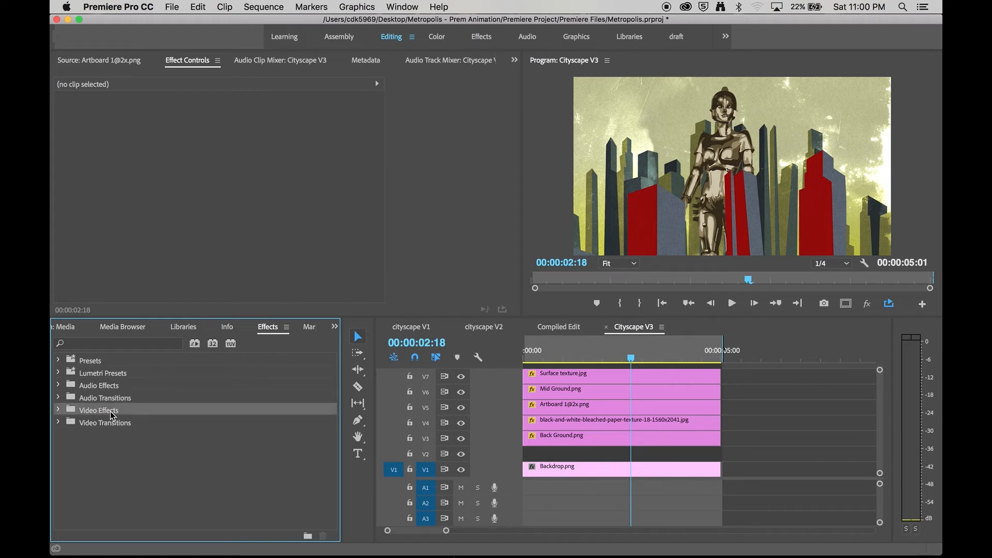
{"action": "left_click", "coordinate": [110, 401]}
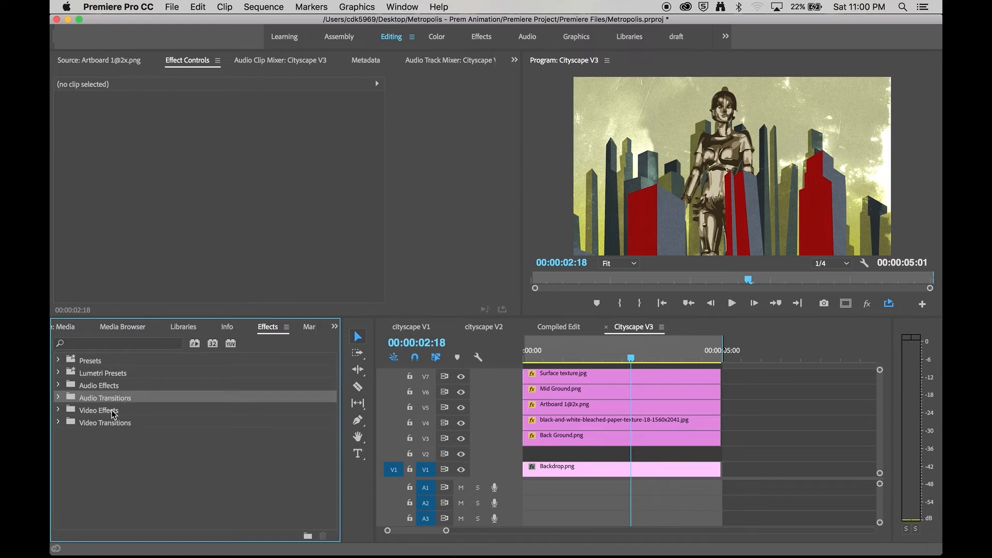
{"action": "left_click", "coordinate": [113, 414]}
{"action": "left_click", "coordinate": [60, 412]}
{"action": "scroll", "coordinate": [127, 447], "scroll_direction": "down", "scroll_amount": 4}
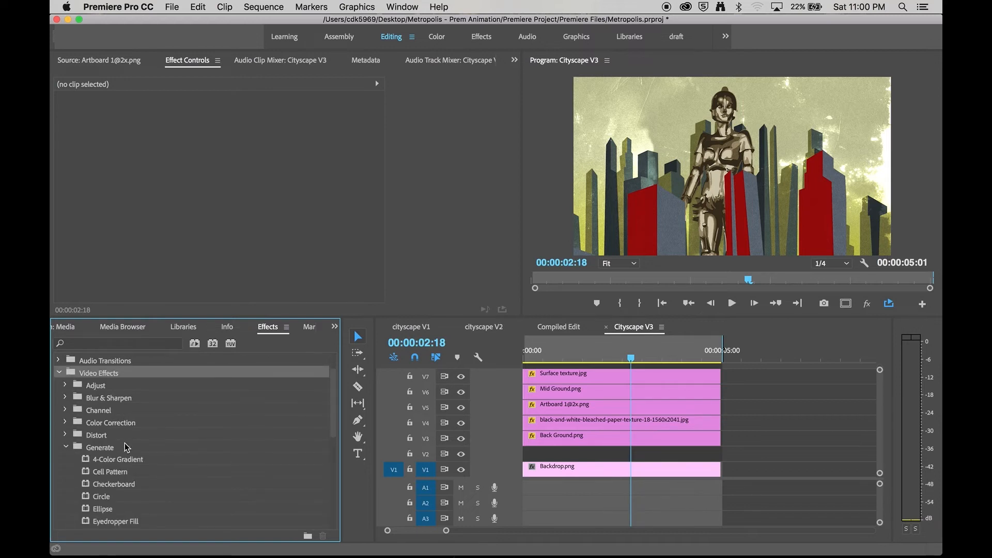
{"action": "left_click", "coordinate": [68, 411]}
{"action": "scroll", "coordinate": [93, 423], "scroll_direction": "down", "scroll_amount": 3}
{"action": "scroll", "coordinate": [94, 424], "scroll_direction": "up", "scroll_amount": 3}
{"action": "left_click", "coordinate": [66, 401]}
{"action": "scroll", "coordinate": [133, 452], "scroll_direction": "down", "scroll_amount": 3}
{"action": "left_click", "coordinate": [97, 411]}
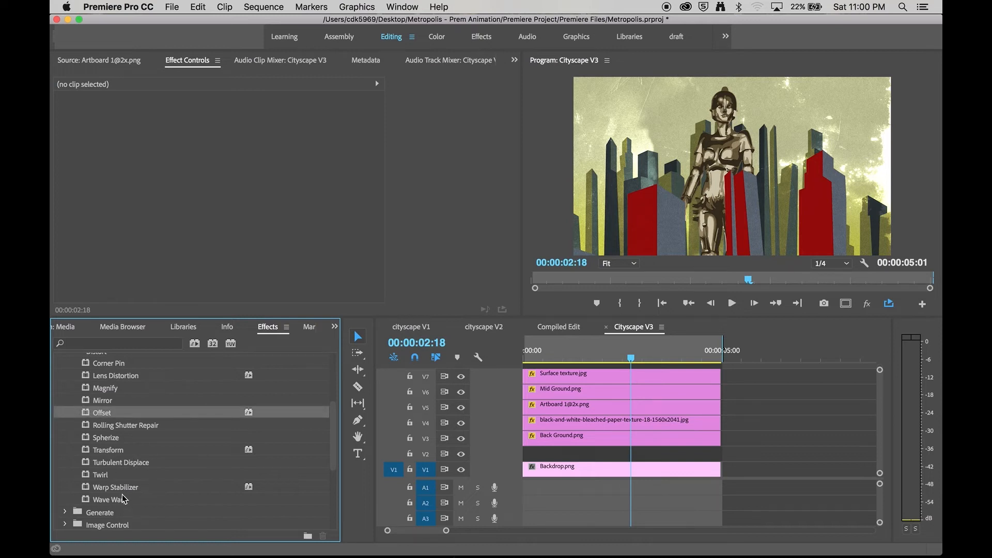
{"action": "scroll", "coordinate": [105, 480], "scroll_direction": "down", "scroll_amount": 5}
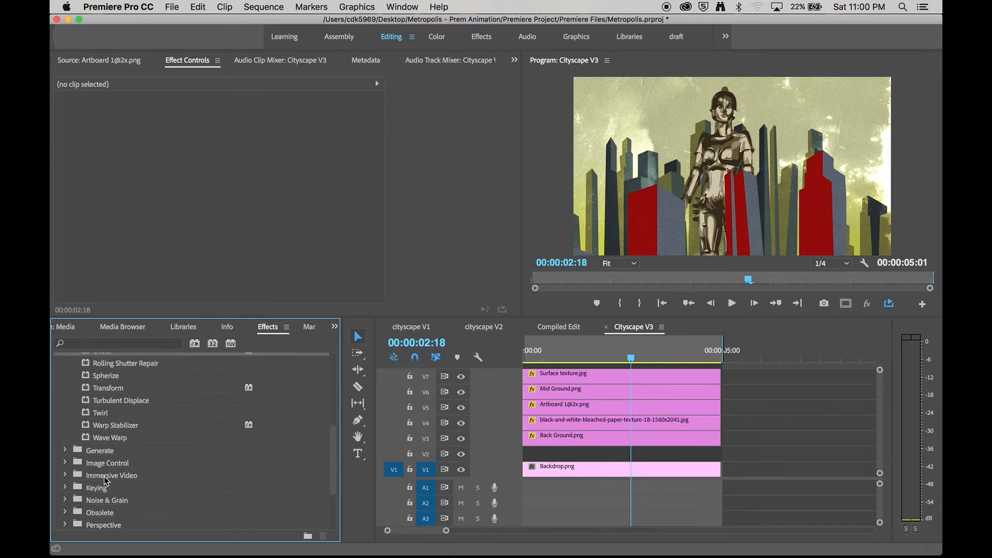
{"action": "left_click", "coordinate": [65, 475]}
{"action": "scroll", "coordinate": [91, 489], "scroll_direction": "down", "scroll_amount": 5}
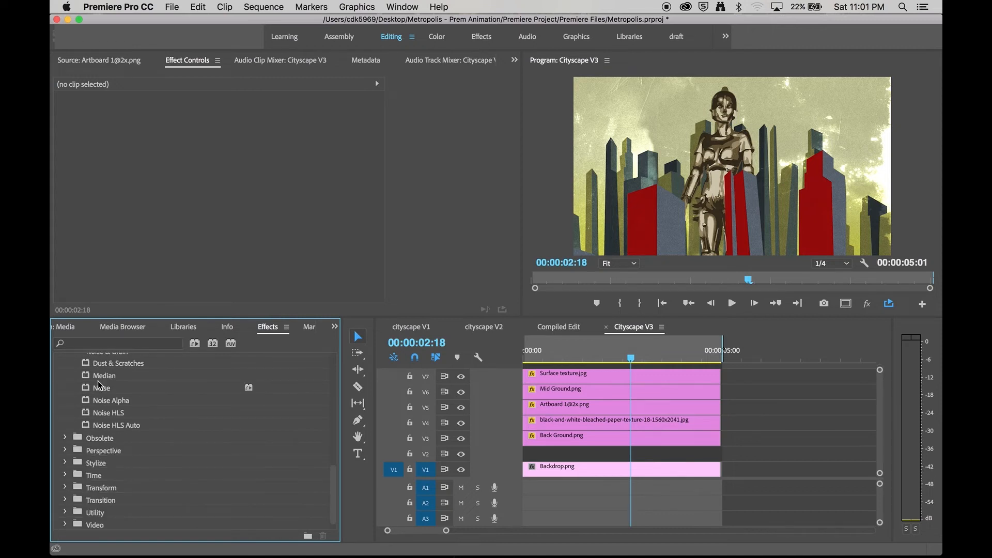
{"action": "left_click", "coordinate": [99, 341]}
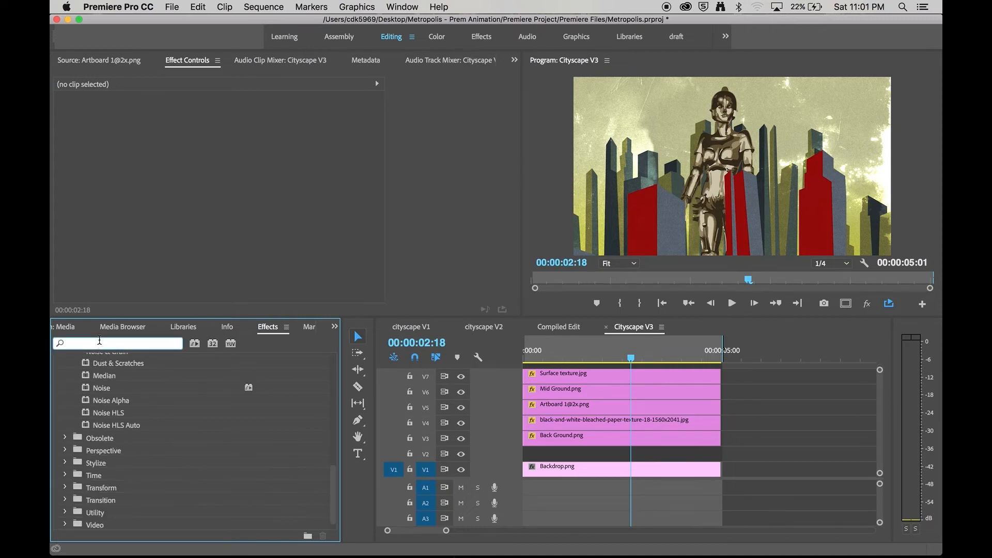
{"action": "type", "text": "glow"}
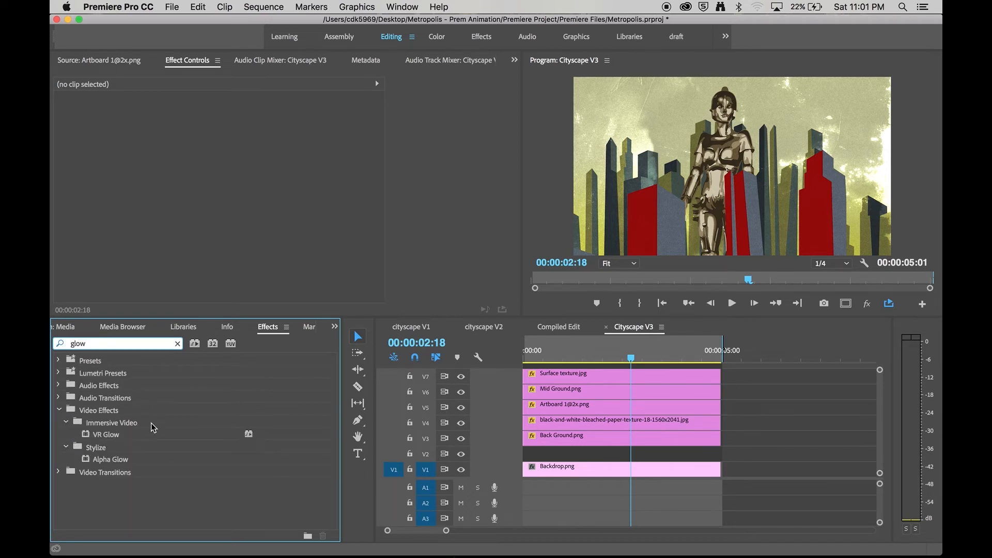
{"action": "left_click", "coordinate": [111, 462]}
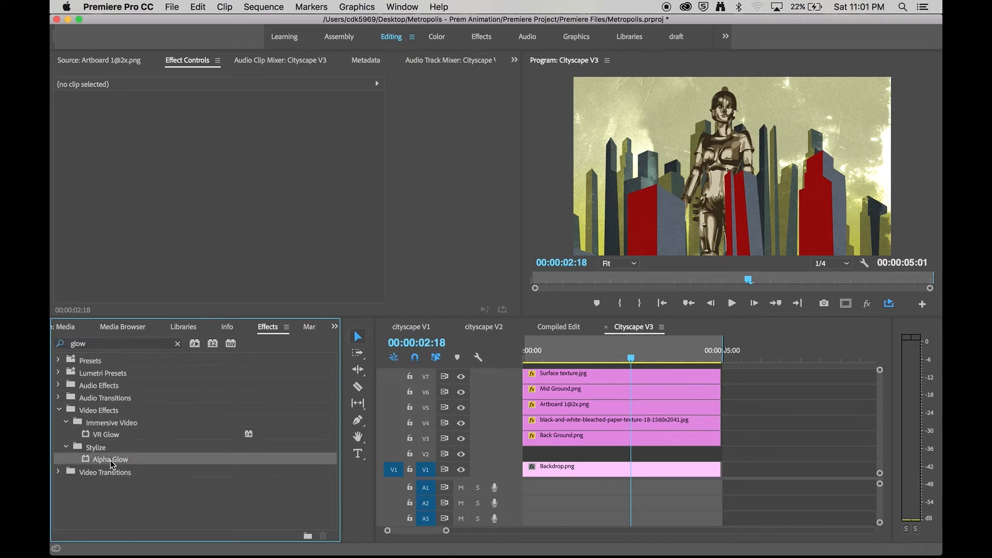
{"action": "mouse_move", "coordinate": [111, 462]}
{"action": "left_mouse_down"}
{"action": "mouse_move", "coordinate": [495, 404]}
{"action": "mouse_move", "coordinate": [77, 449]}
{"action": "mouse_move", "coordinate": [104, 460]}
{"action": "left_mouse_up"}
{"action": "left_click_drag", "start_coordinate": [90, 462], "coordinate": [579, 412]}
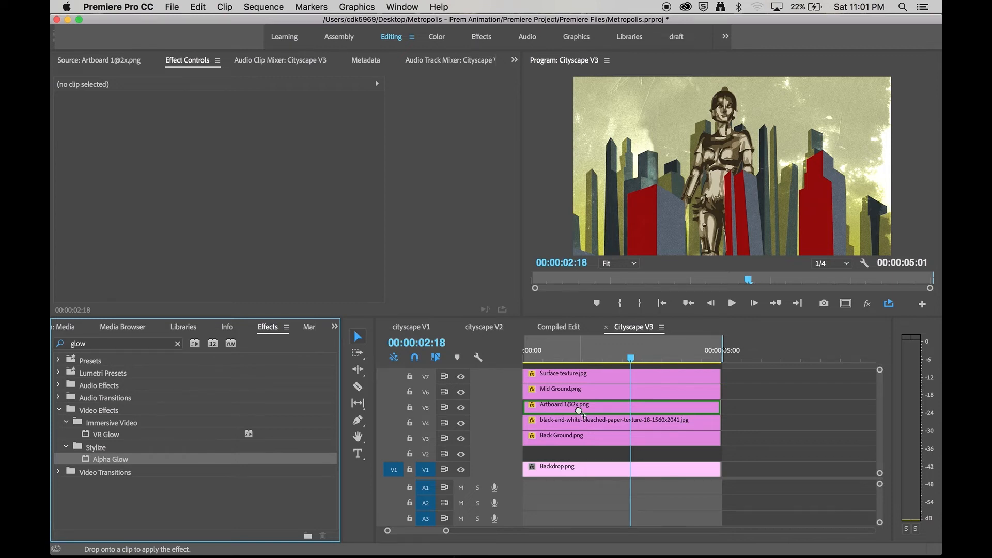
{"action": "left_click_drag", "start_coordinate": [578, 412], "coordinate": [579, 412]}
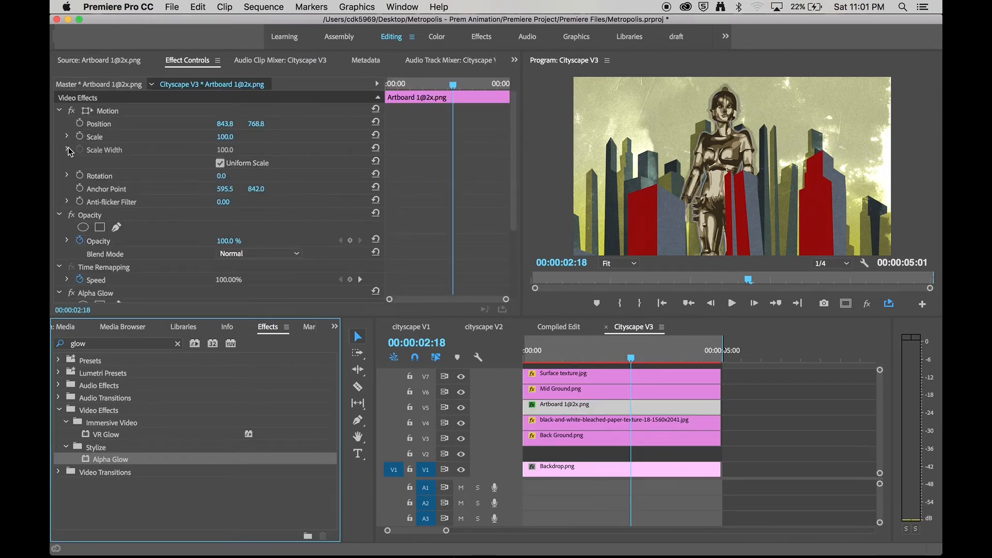
Inspect the robot figure's head at 100% preview zoom and compare it with Alpha Glow switched off and on
{"action": "left_click", "coordinate": [199, 65]}
{"action": "left_click", "coordinate": [60, 111]}
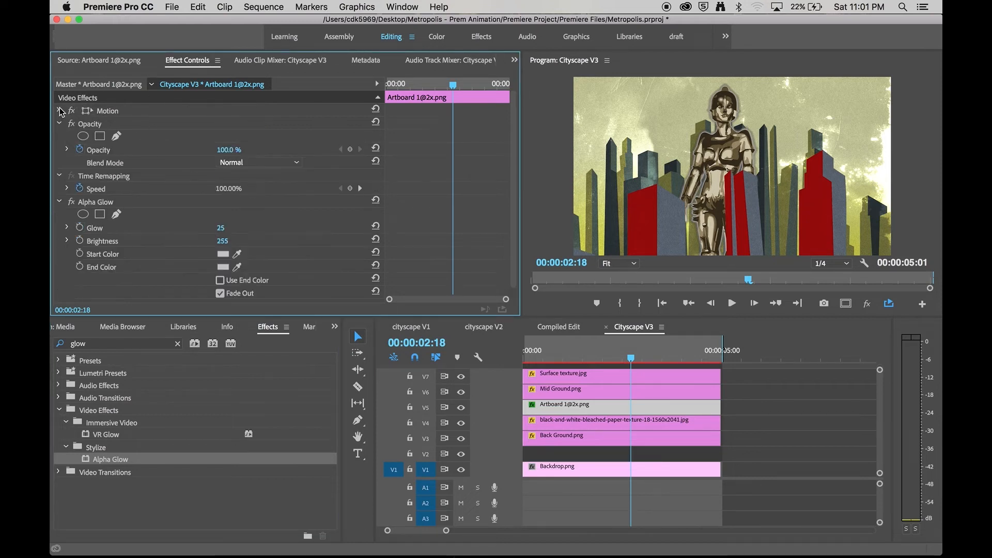
{"action": "left_click", "coordinate": [59, 124]}
{"action": "left_click", "coordinate": [102, 162]}
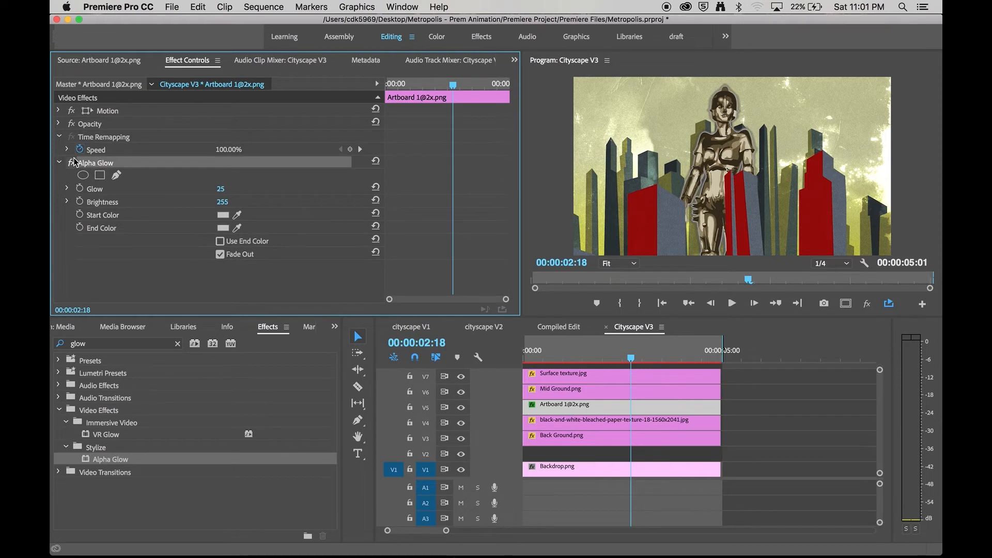
{"action": "left_click", "coordinate": [635, 265]}
{"action": "left_click", "coordinate": [621, 347]}
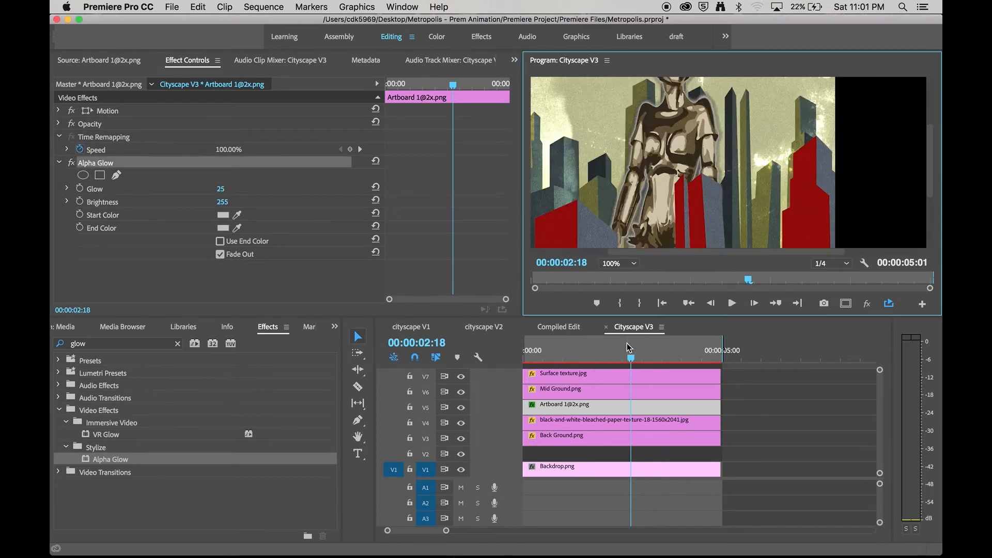
{"action": "left_click_drag", "start_coordinate": [931, 160], "coordinate": [925, 136]}
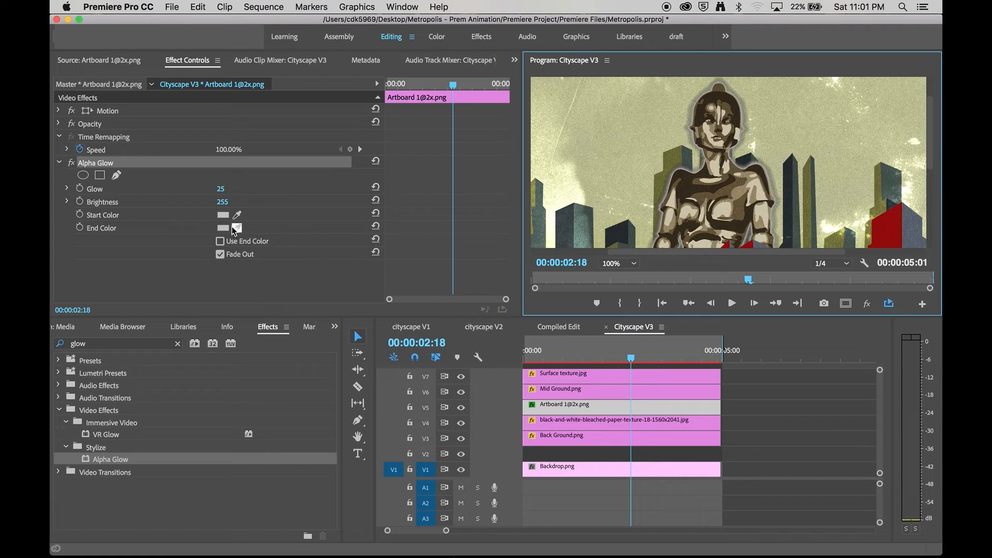
{"action": "left_click", "coordinate": [71, 163]}
{"action": "left_click", "coordinate": [73, 165]}
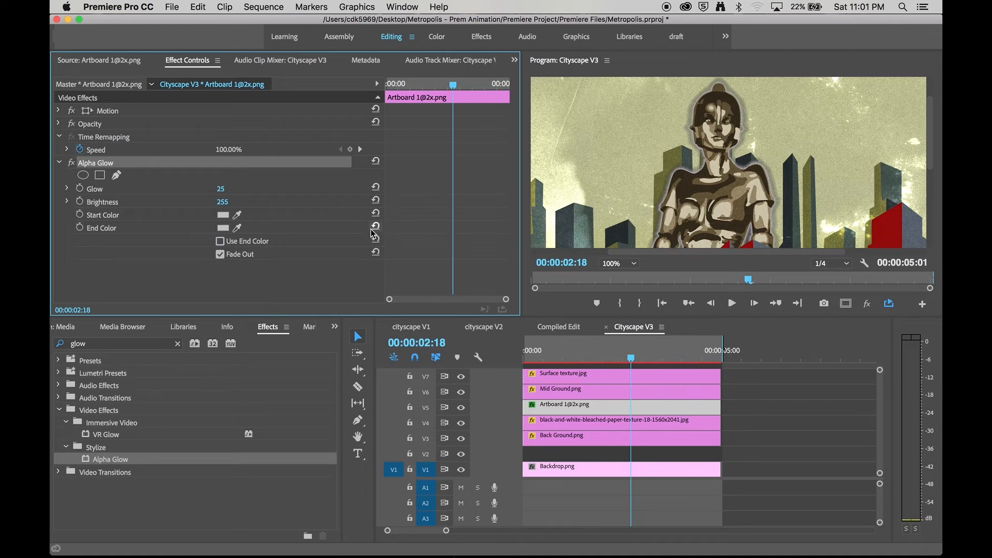
Sample a pale beige from the robot figure as Alpha Glow's Start Color and enable Use End Color
{"action": "left_click", "coordinate": [236, 215]}
{"action": "left_click", "coordinate": [734, 99]}
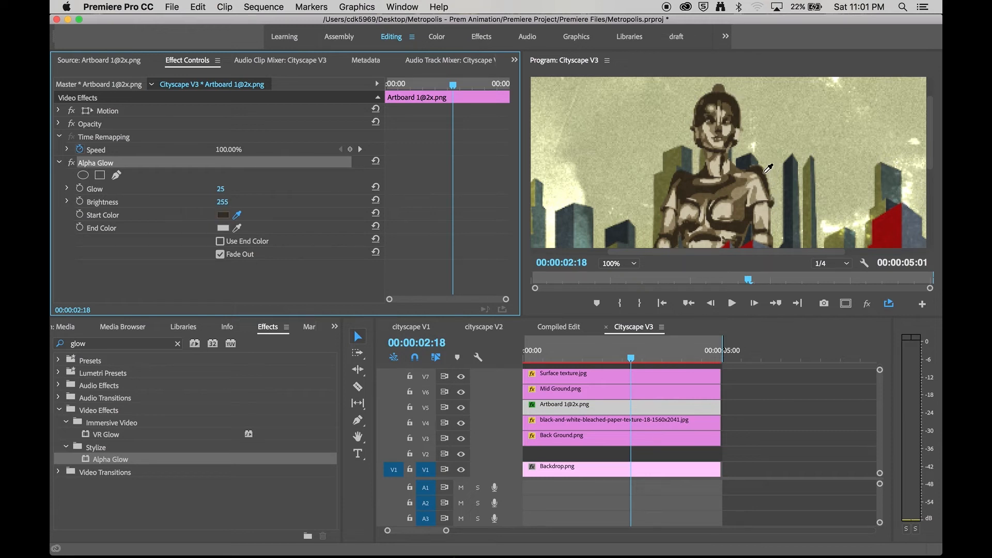
{"action": "left_click", "coordinate": [739, 135]}
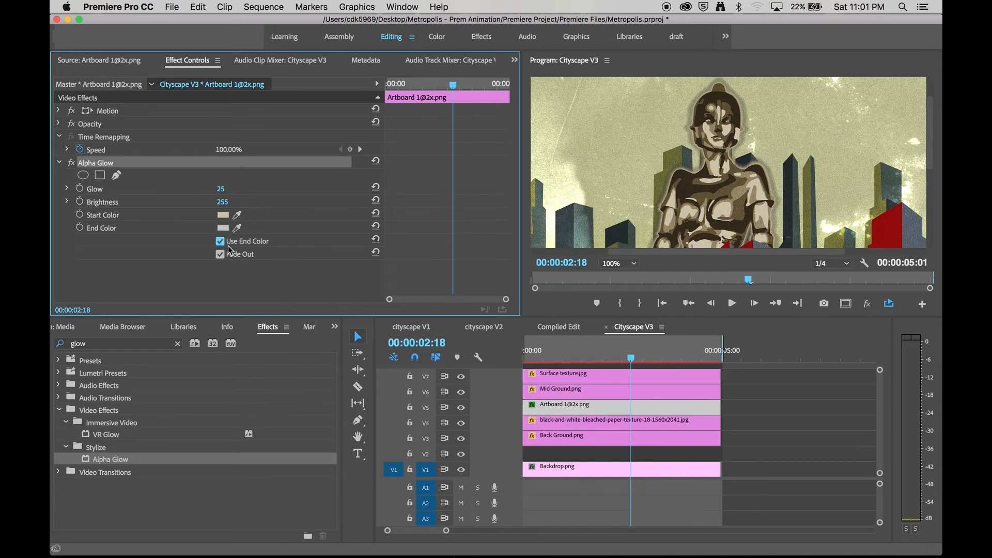
Set Alpha Glow's Glow to 50 and its Brightness to 191
{"action": "left_click_drag", "start_coordinate": [220, 188], "coordinate": [223, 188]}
{"action": "left_click_drag", "start_coordinate": [221, 188], "coordinate": [234, 189]}
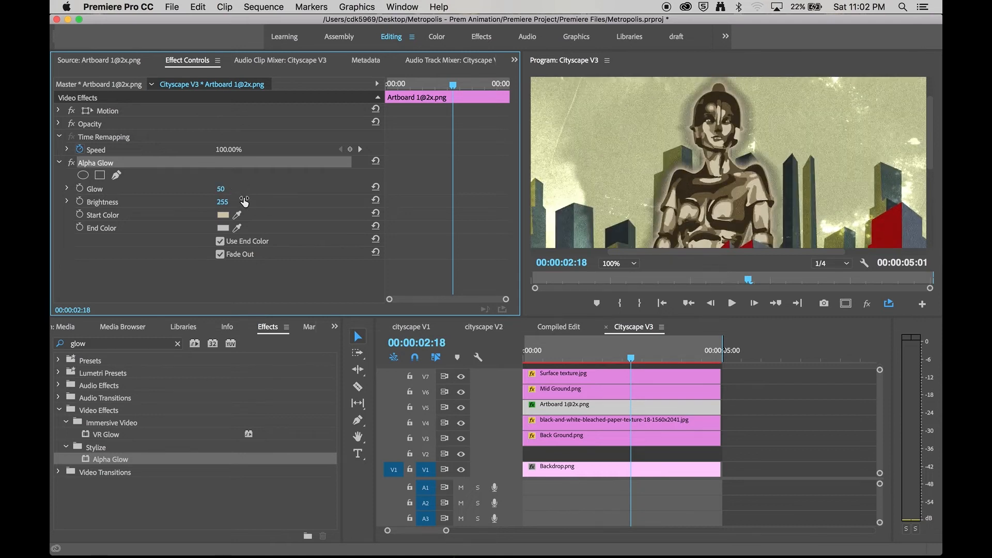
{"action": "left_click_drag", "start_coordinate": [222, 202], "coordinate": [199, 202]}
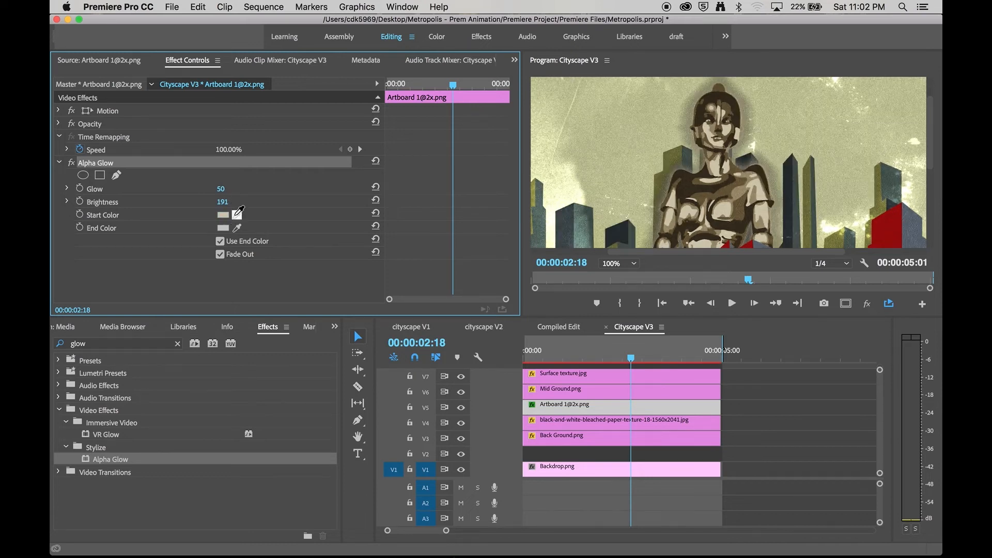
Change Alpha Glow's Start Color to a golden yellow, F3C007
{"action": "left_click", "coordinate": [222, 215]}
{"action": "left_click", "coordinate": [506, 283]}
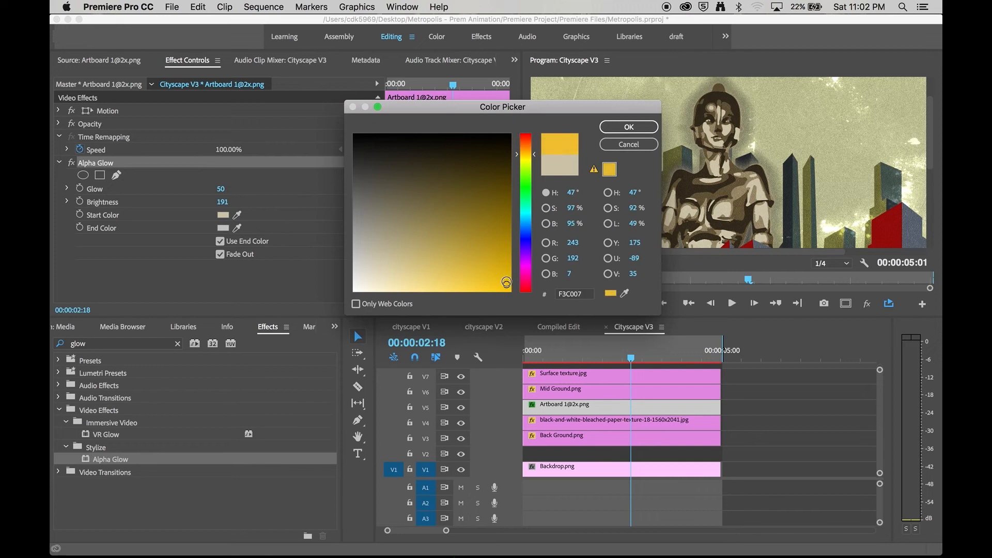
{"action": "left_click", "coordinate": [629, 127]}
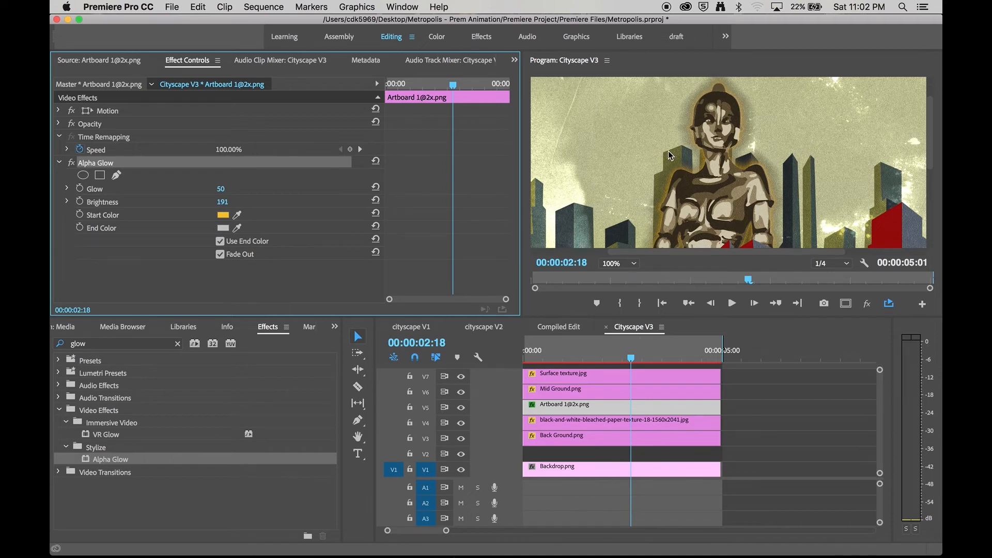
Fit the whole frame in the preview and play the sequence from the start to check the glow
{"action": "left_click", "coordinate": [621, 265]}
{"action": "left_click", "coordinate": [621, 277]}
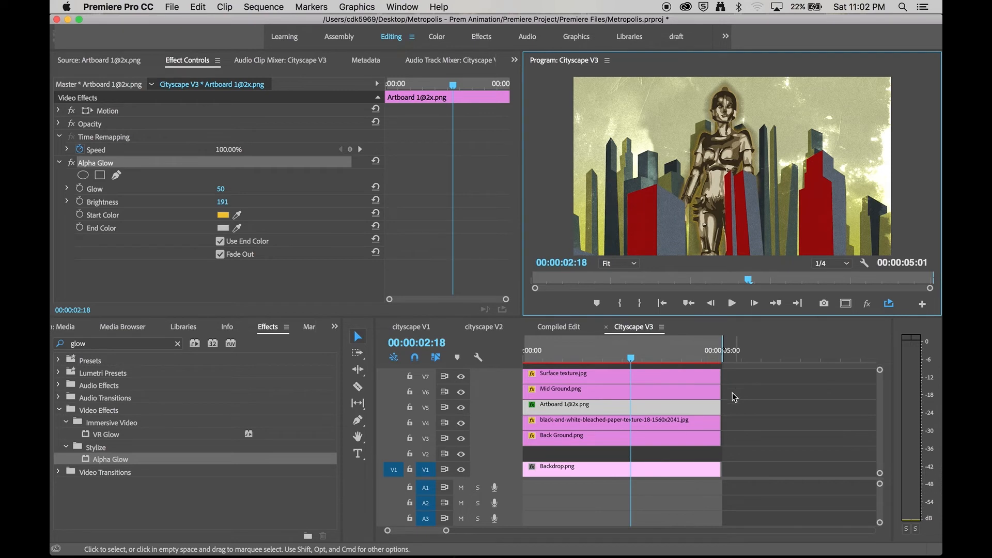
{"action": "left_click_drag", "start_coordinate": [620, 346], "coordinate": [505, 356]}
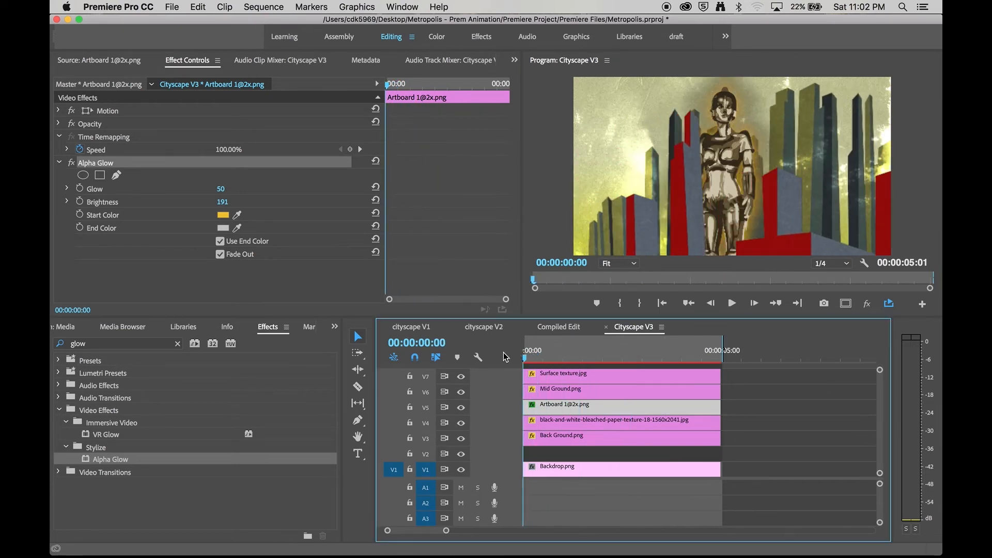
{"action": "key", "text": "space"}
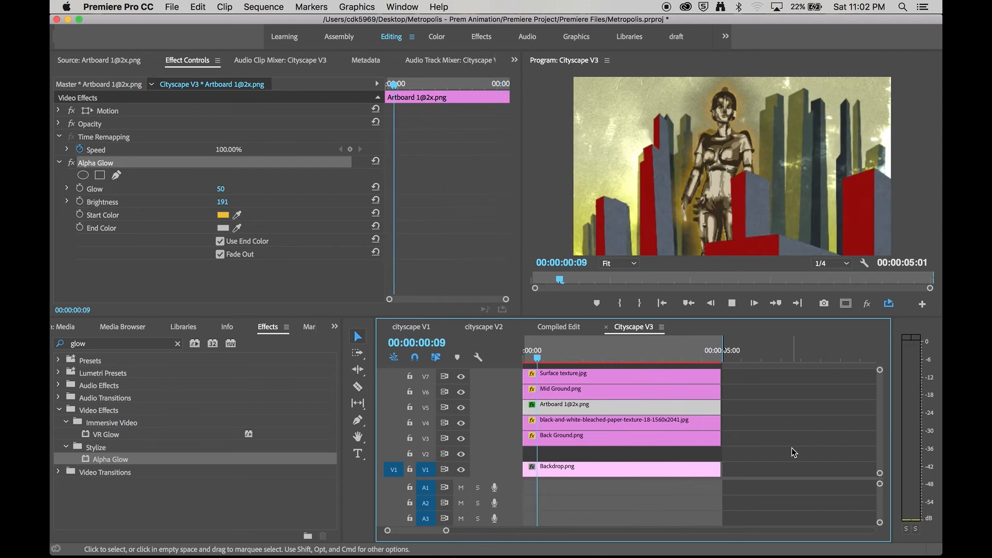
{"action": "left_click_drag", "start_coordinate": [788, 455], "coordinate": [658, 395]}
{"action": "left_click", "coordinate": [764, 430]}
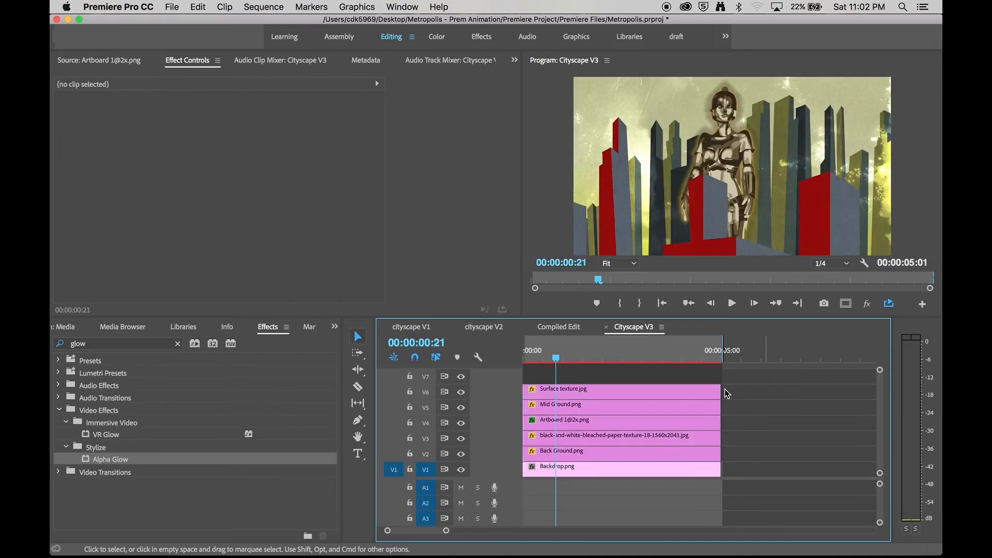
{"action": "left_click_drag", "start_coordinate": [726, 470], "coordinate": [800, 469]}
{"action": "left_click_drag", "start_coordinate": [724, 423], "coordinate": [800, 423]}
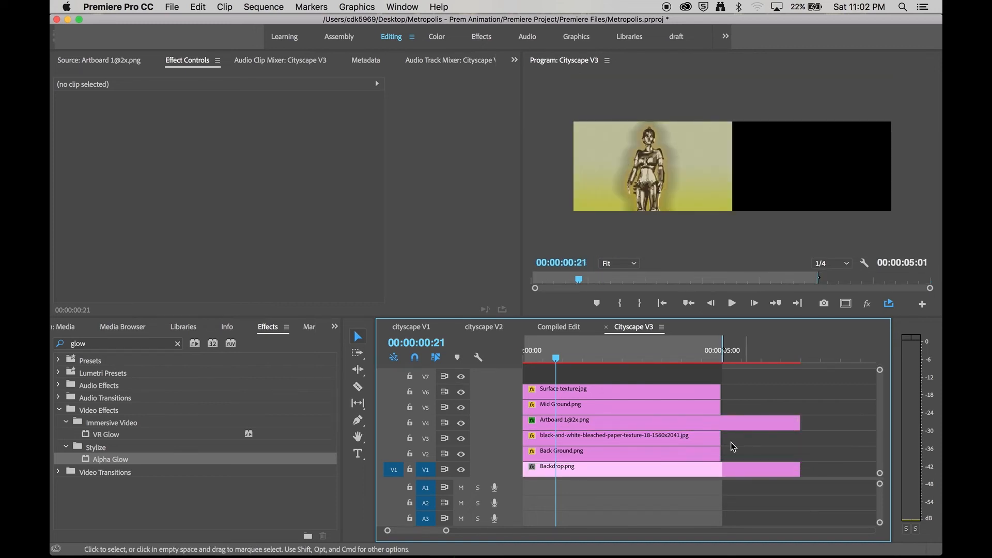
Extend both texture clips to 00:00:07:00, lengthen Back Ground.png to about 6 seconds and Mid Ground.png slightly less, and check the frame at 00:00:06:09
{"action": "left_click_drag", "start_coordinate": [722, 439], "coordinate": [763, 453]}
{"action": "left_click_drag", "start_coordinate": [722, 407], "coordinate": [800, 438]}
{"action": "left_click_drag", "start_coordinate": [725, 389], "coordinate": [798, 405]}
{"action": "left_click_drag", "start_coordinate": [736, 357], "coordinate": [799, 422]}
{"action": "left_click", "coordinate": [763, 359]}
{"action": "mouse_move", "coordinate": [762, 361]}
{"action": "left_mouse_down"}
{"action": "mouse_move", "coordinate": [745, 360]}
{"action": "mouse_move", "coordinate": [777, 364]}
{"action": "left_mouse_up"}
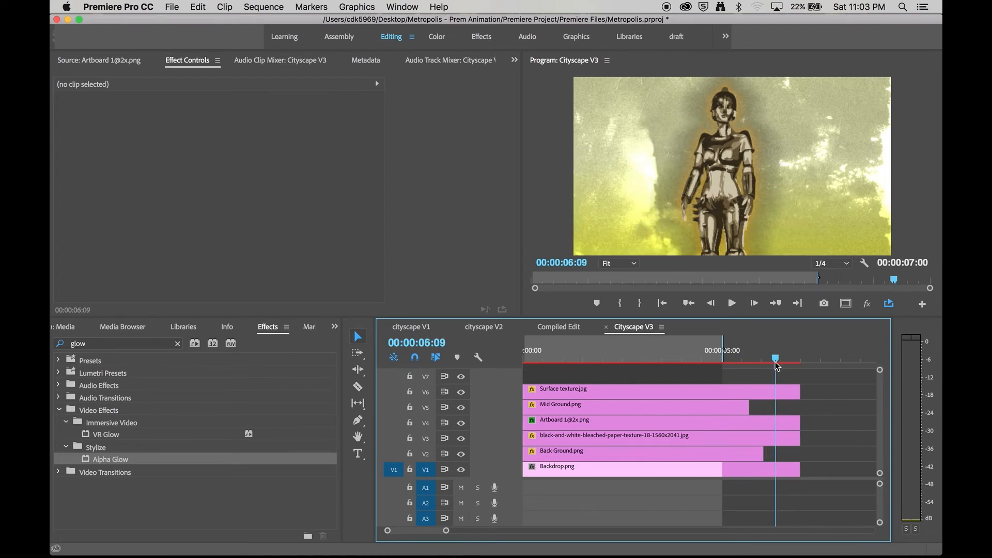
Clear the effects search and list the Dissolve video transitions
{"action": "left_click", "coordinate": [60, 411]}
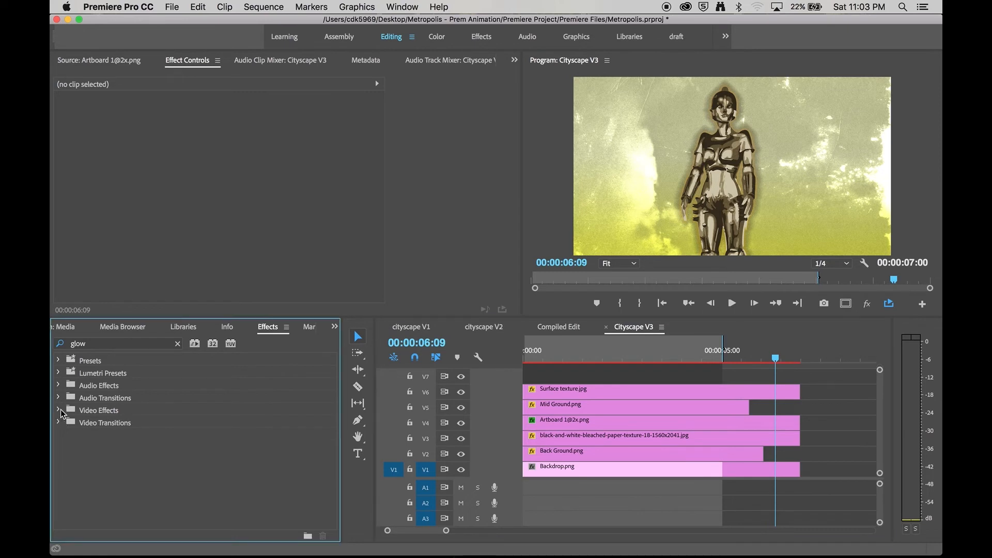
{"action": "left_click", "coordinate": [61, 422]}
{"action": "left_click", "coordinate": [116, 424]}
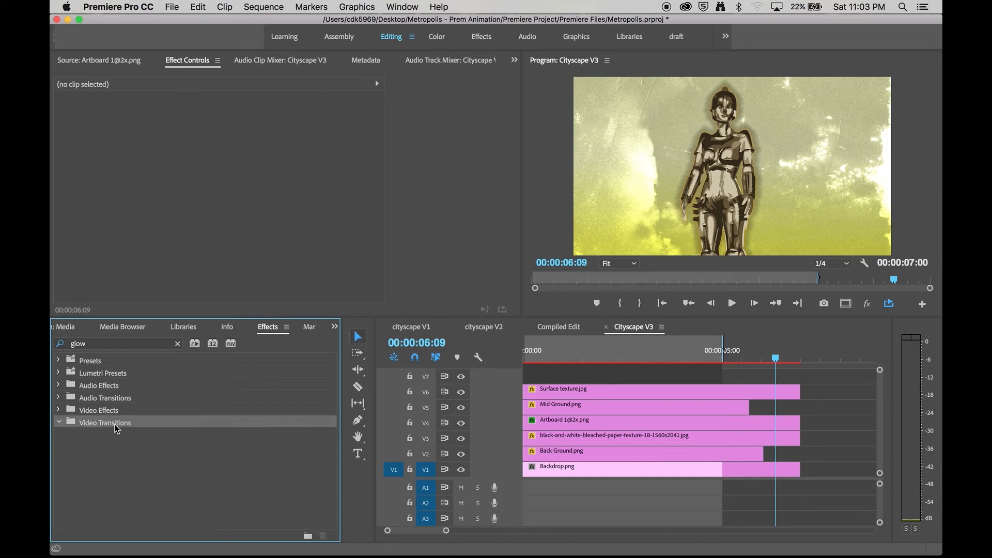
{"action": "left_click", "coordinate": [582, 492]}
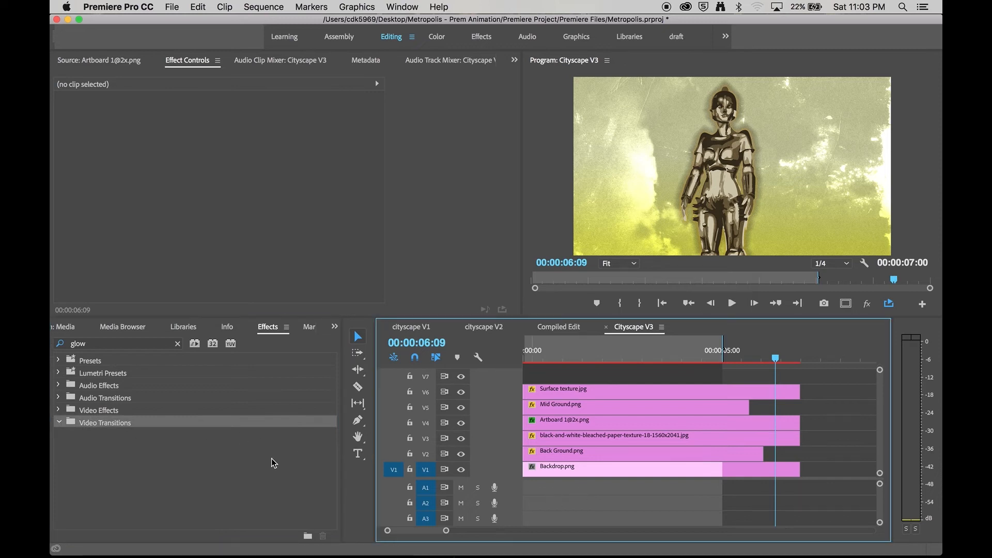
{"action": "left_click", "coordinate": [178, 344]}
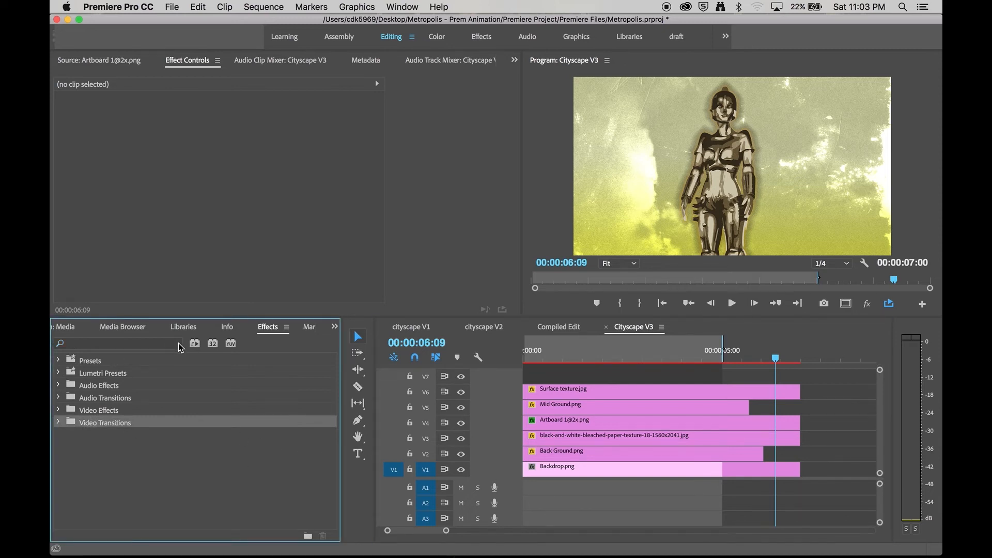
{"action": "left_click", "coordinate": [58, 423]}
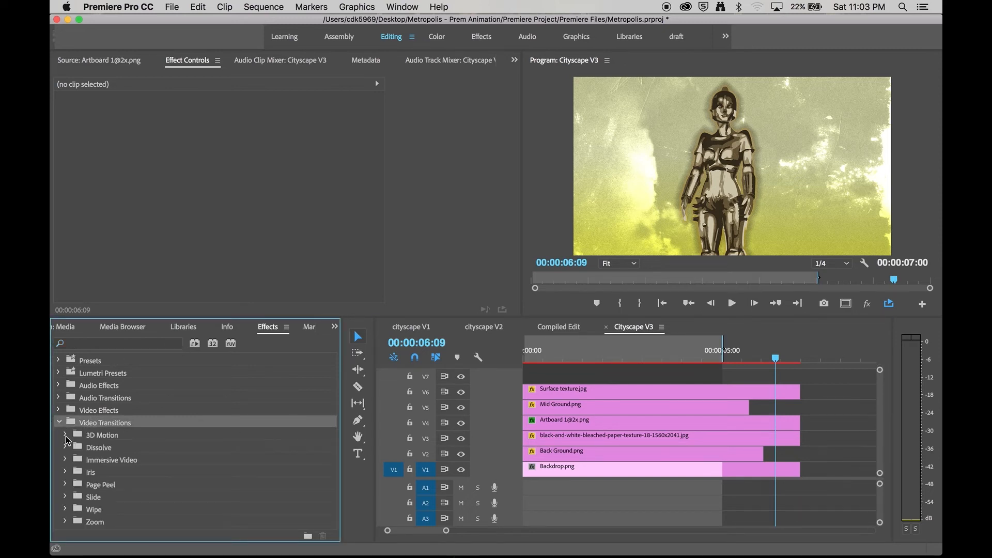
{"action": "left_click", "coordinate": [65, 447]}
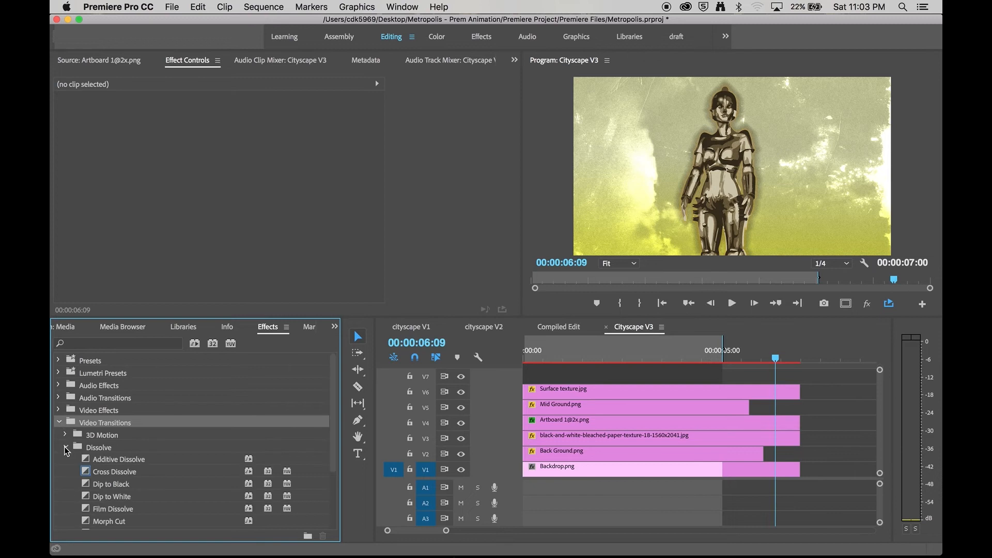
Apply a Cross Dissolve to the ends of the Mid Ground.png and Back Ground.png clips
{"action": "left_click", "coordinate": [97, 473]}
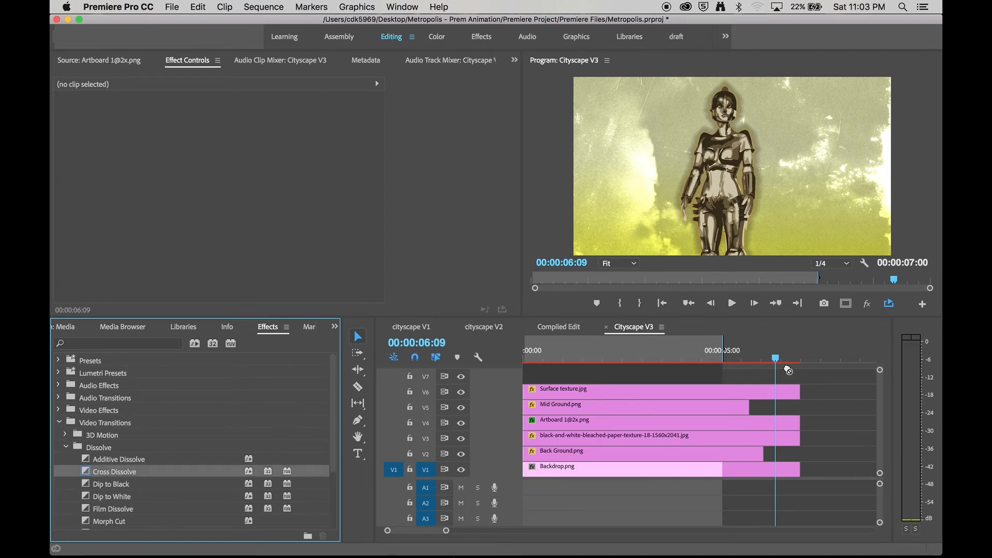
{"action": "left_click_drag", "start_coordinate": [788, 370], "coordinate": [744, 409]}
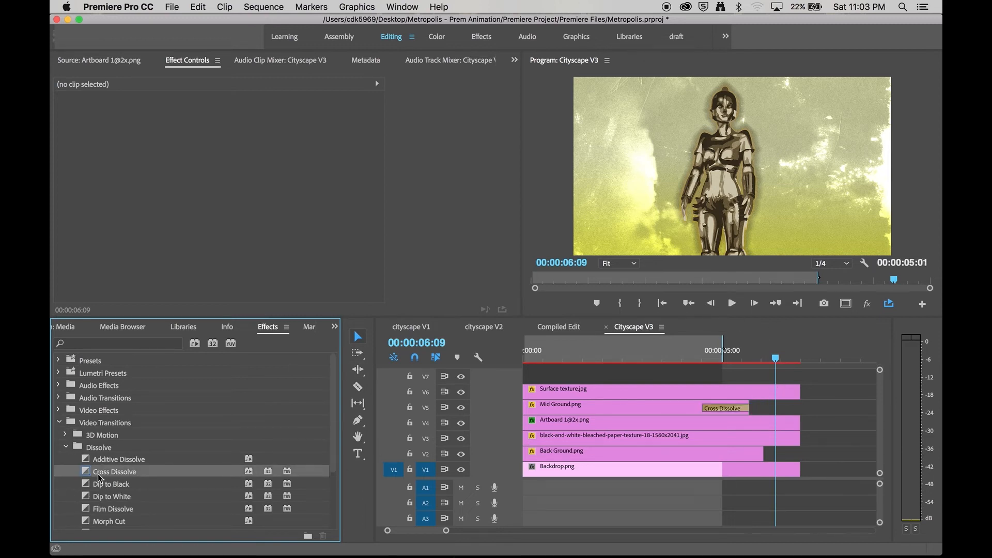
{"action": "left_click_drag", "start_coordinate": [100, 478], "coordinate": [678, 406]}
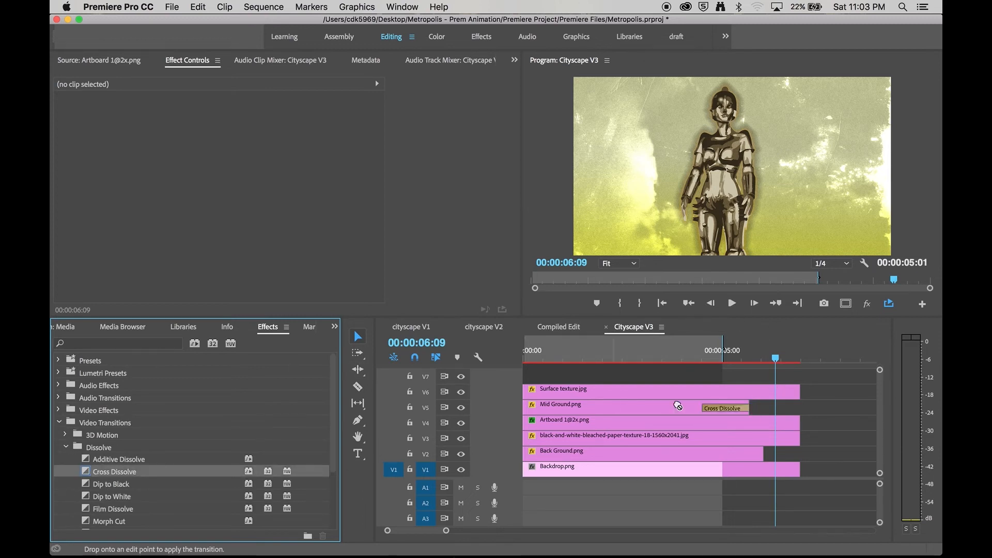
{"action": "left_click_drag", "start_coordinate": [775, 457], "coordinate": [760, 455]}
Extend the sequence's Out point to 00:00:07:00 and play through the new dissolves
{"action": "left_click", "coordinate": [698, 356]}
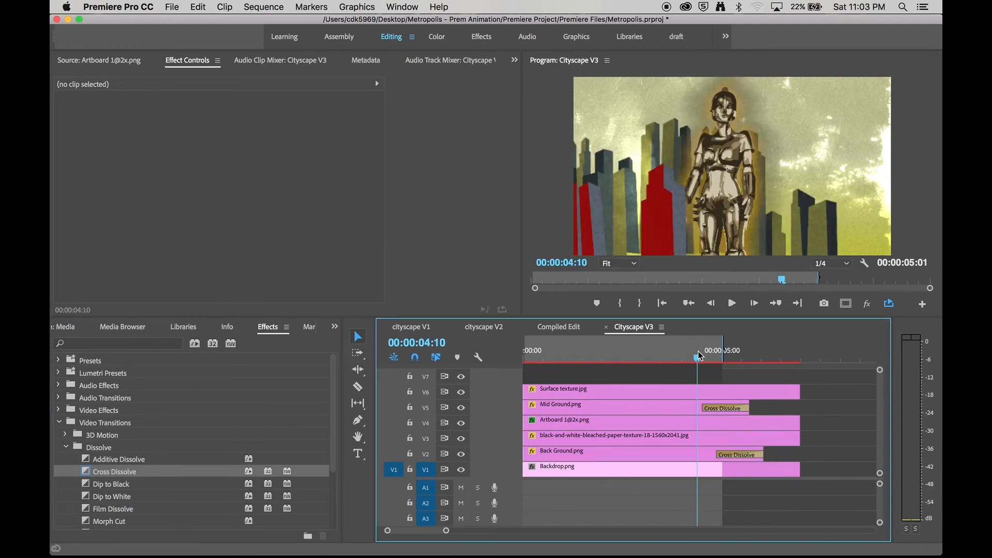
{"action": "key", "text": "space"}
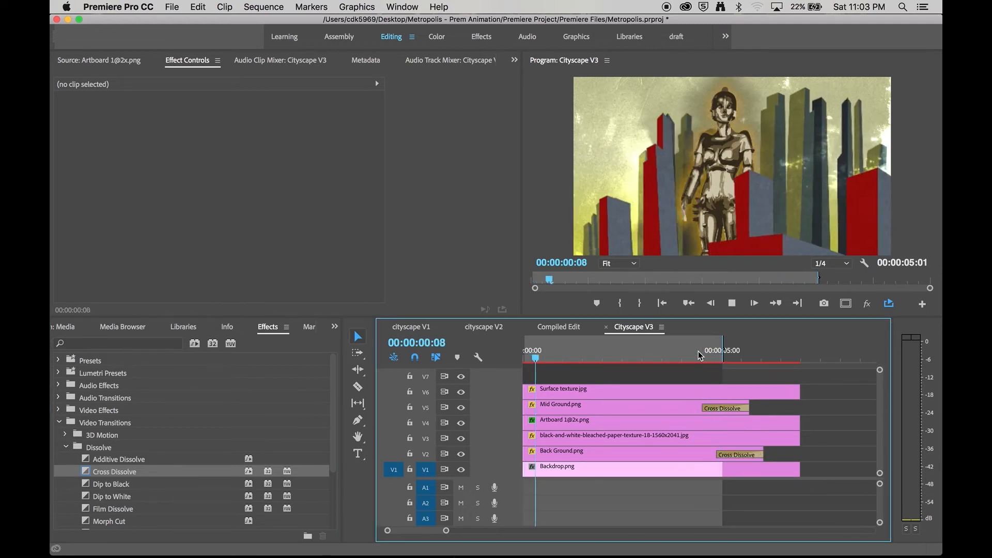
{"action": "left_click_drag", "start_coordinate": [722, 352], "coordinate": [799, 354]}
{"action": "key", "text": "space"}
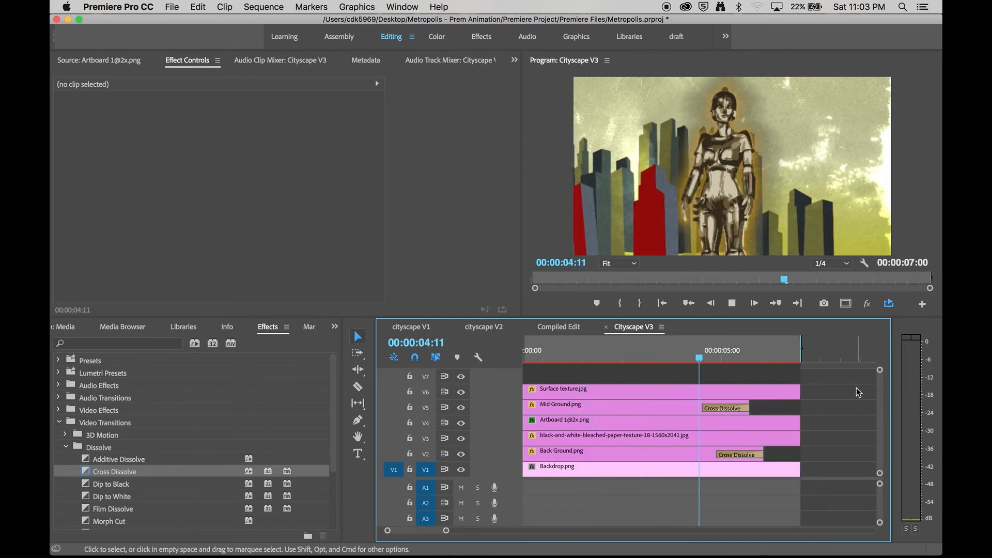
{"action": "key", "text": "space"}
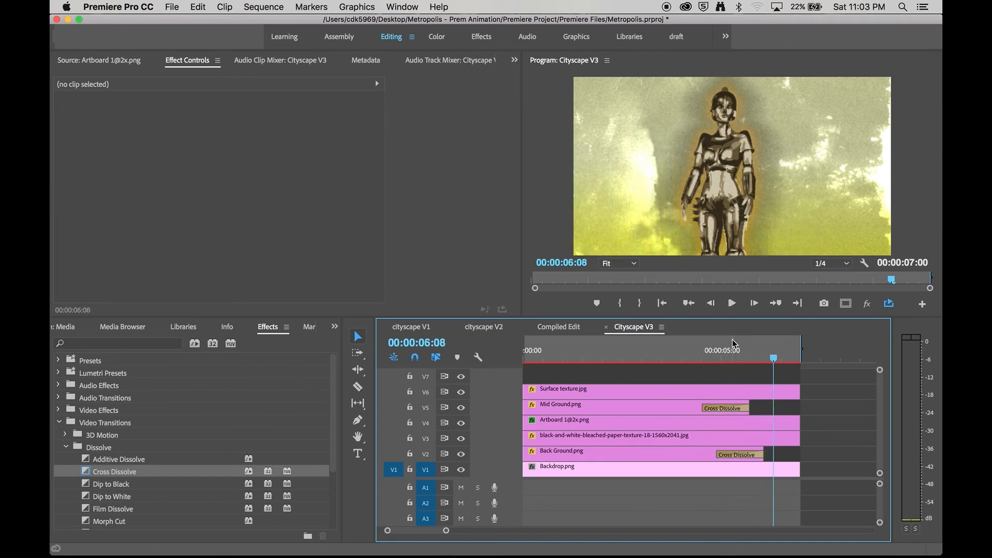
Shorten Mid Ground.png and Back Ground.png so both end together just before 00:00:05:00, keeping their dissolves
{"action": "left_click_drag", "start_coordinate": [758, 410], "coordinate": [715, 411]}
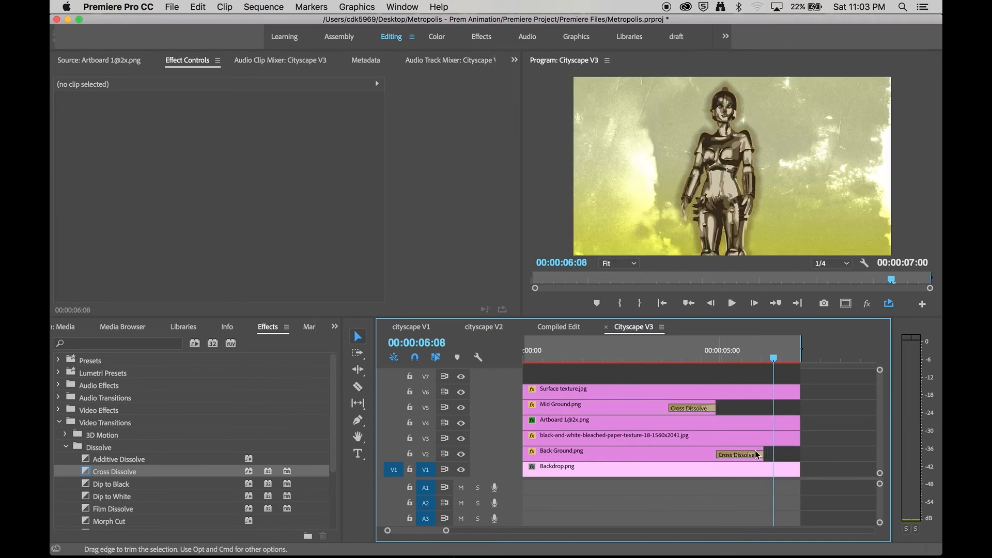
{"action": "left_click_drag", "start_coordinate": [767, 455], "coordinate": [735, 455]}
{"action": "left_click_drag", "start_coordinate": [683, 356], "coordinate": [704, 369]}
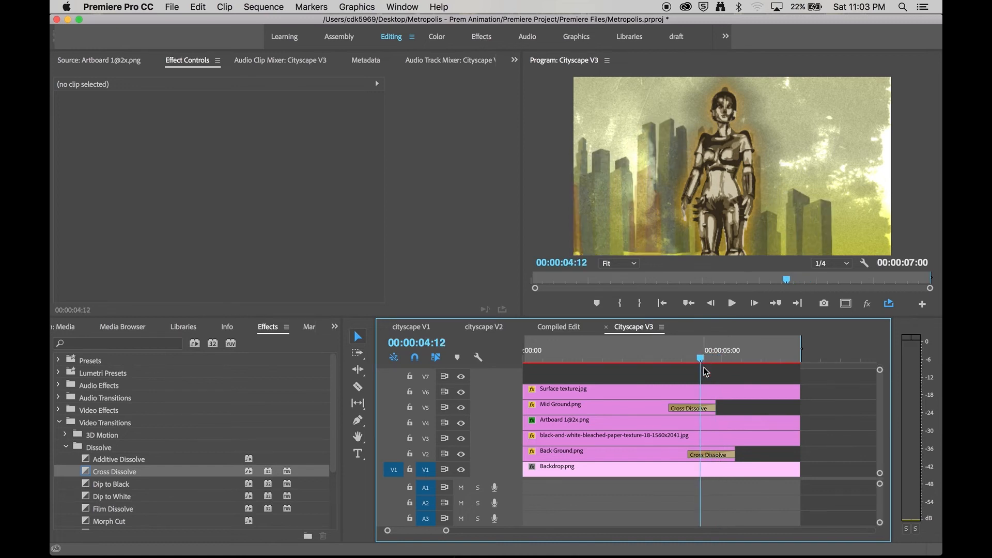
{"action": "left_click_drag", "start_coordinate": [734, 452], "coordinate": [715, 450]}
Play the sequence through both building dissolves to check their timing, stopping at 00:00:06:15
{"action": "key", "text": "space"}
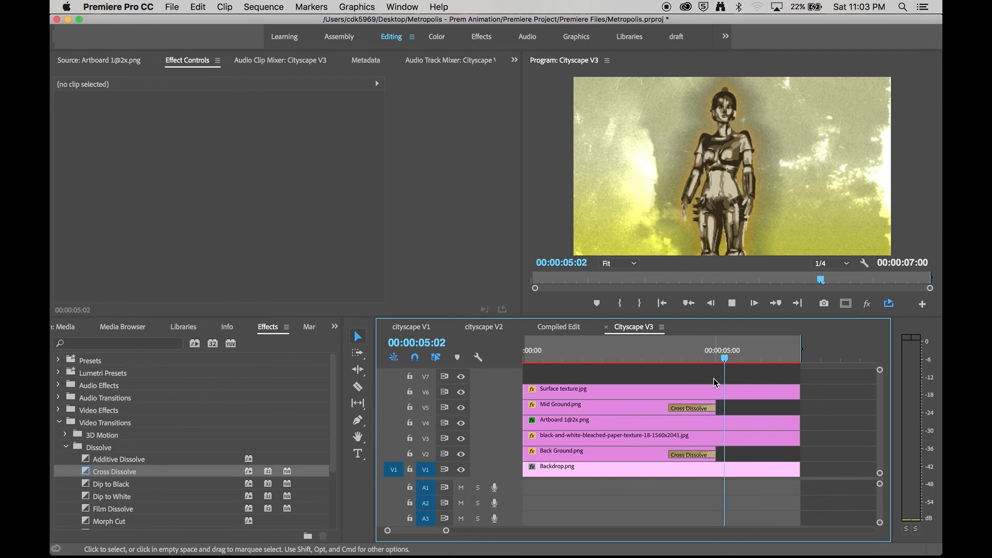
{"action": "left_click_drag", "start_coordinate": [699, 362], "coordinate": [625, 364]}
{"action": "key", "text": "space"}
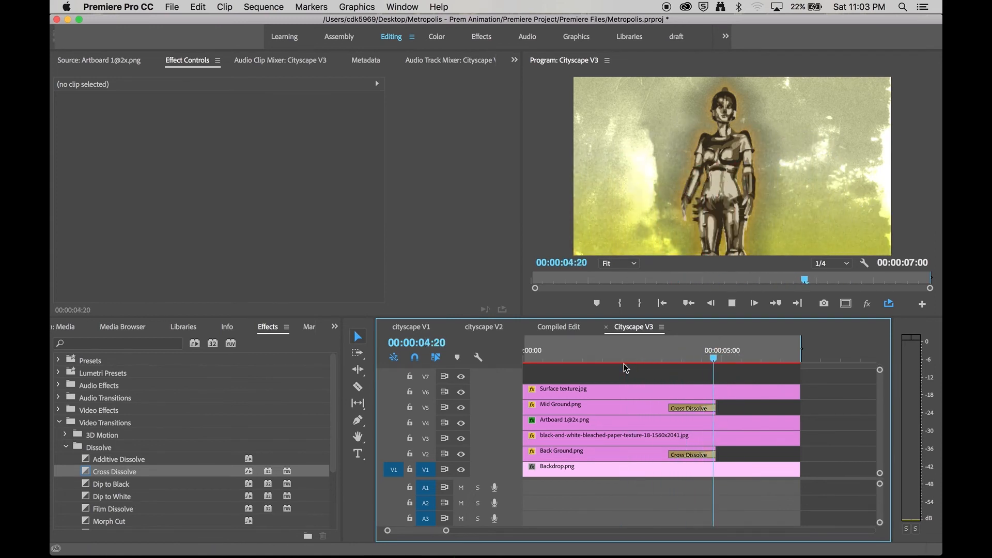
{"action": "key", "text": "space"}
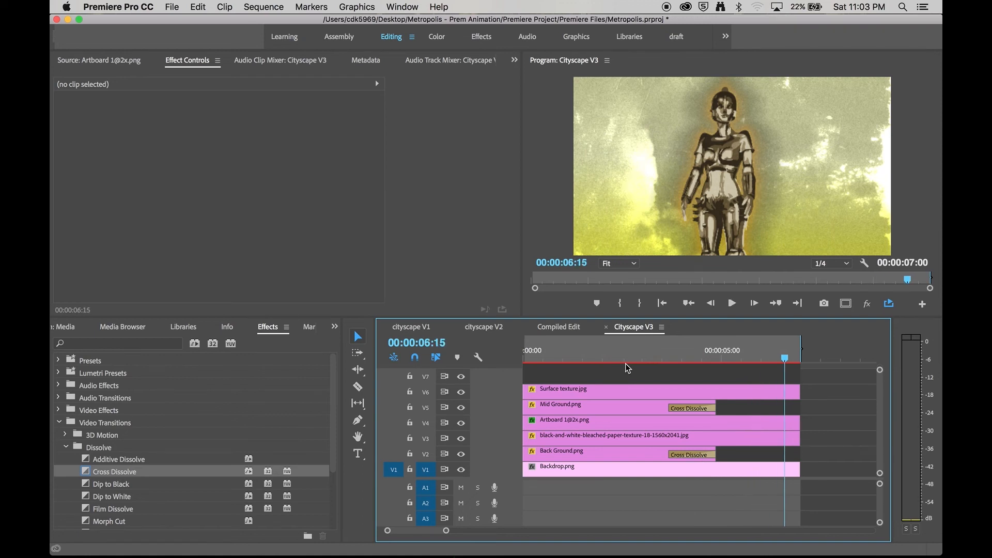
{"action": "left_click_drag", "start_coordinate": [795, 423], "coordinate": [784, 423]}
{"action": "left_click_drag", "start_coordinate": [111, 471], "coordinate": [788, 429]}
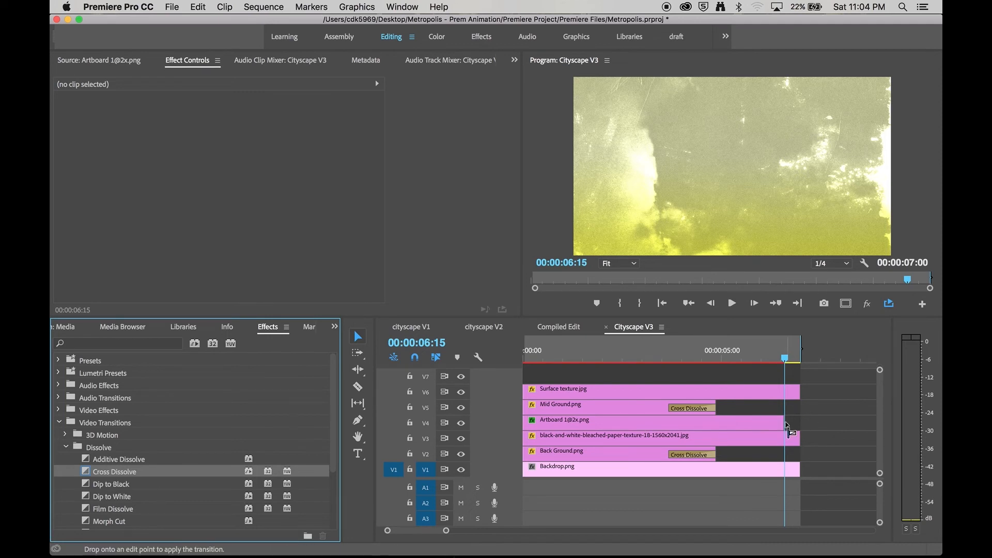
{"action": "left_click", "coordinate": [669, 350]}
{"action": "key", "text": "space"}
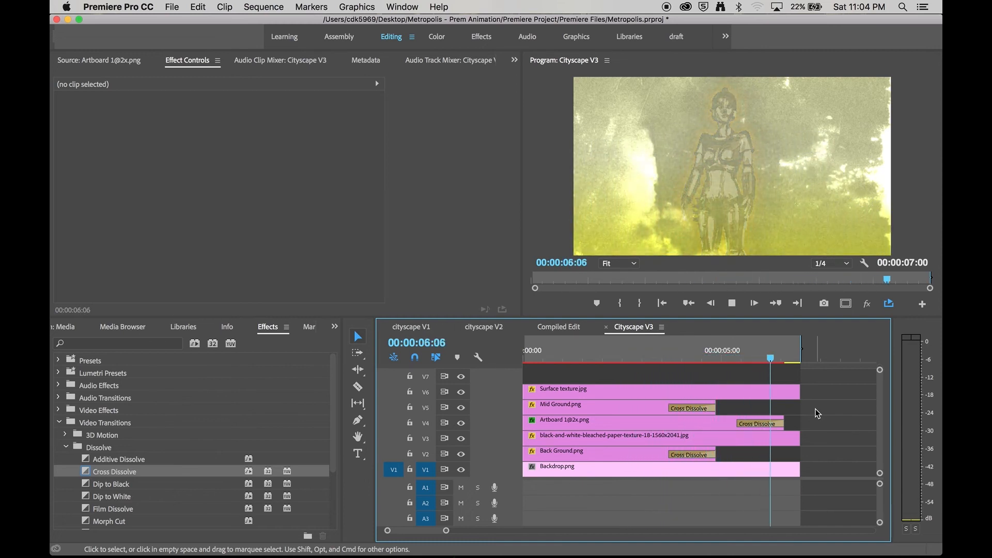
Switch to the cityscape V2 sequence and move the playhead to its start
{"action": "left_click", "coordinate": [559, 327]}
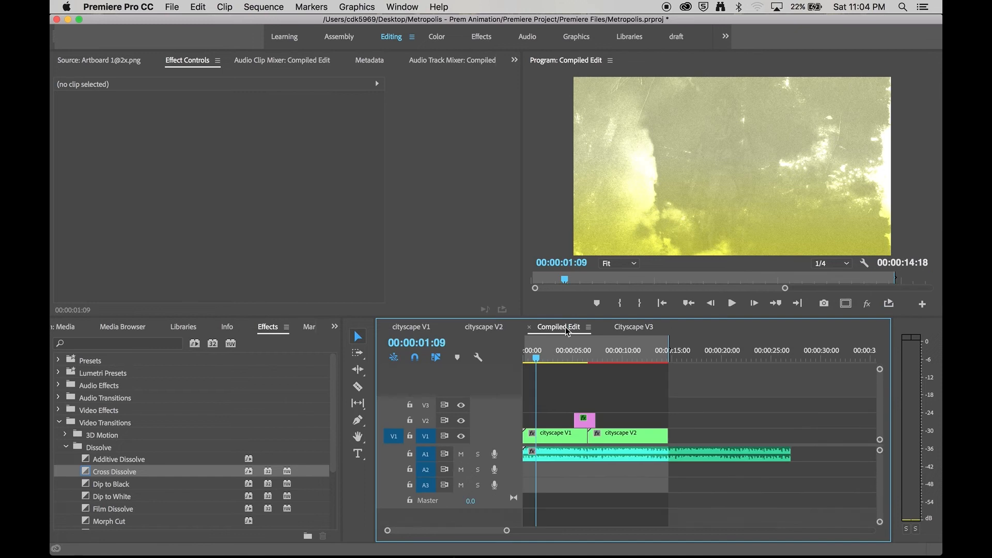
{"action": "left_click", "coordinate": [505, 328]}
{"action": "left_click_drag", "start_coordinate": [561, 361], "coordinate": [523, 363]}
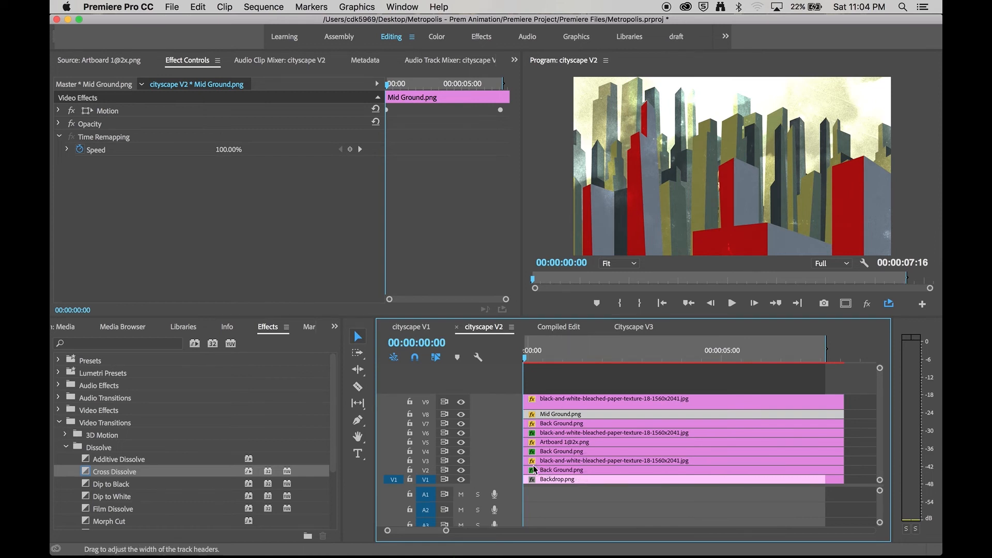
Examine the cityscape V2 layers one by one in the Source monitor, from Back Ground.png on V2 up to the paper texture on V9
{"action": "left_click", "coordinate": [574, 471]}
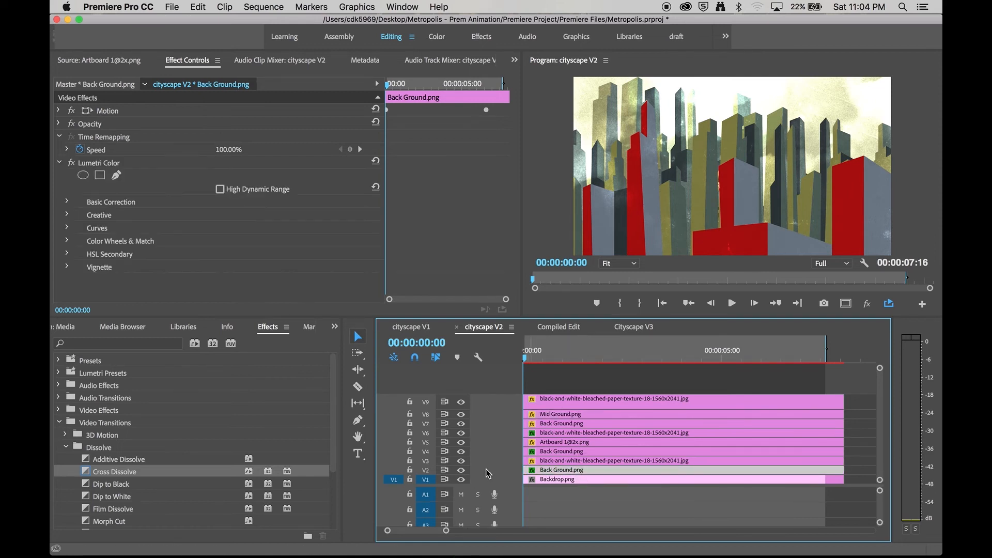
{"action": "double_click", "coordinate": [558, 474]}
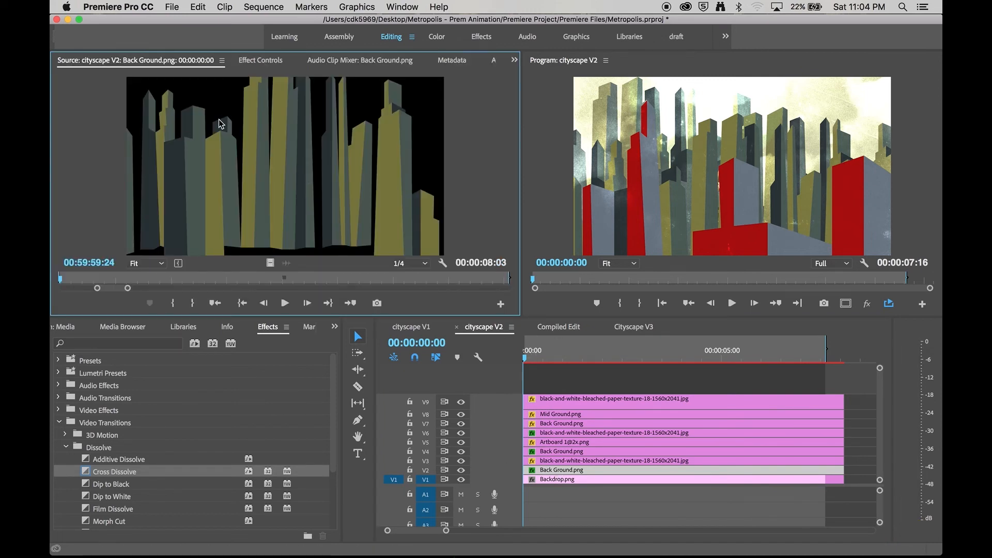
{"action": "left_click", "coordinate": [294, 279]}
{"action": "double_click", "coordinate": [570, 463]}
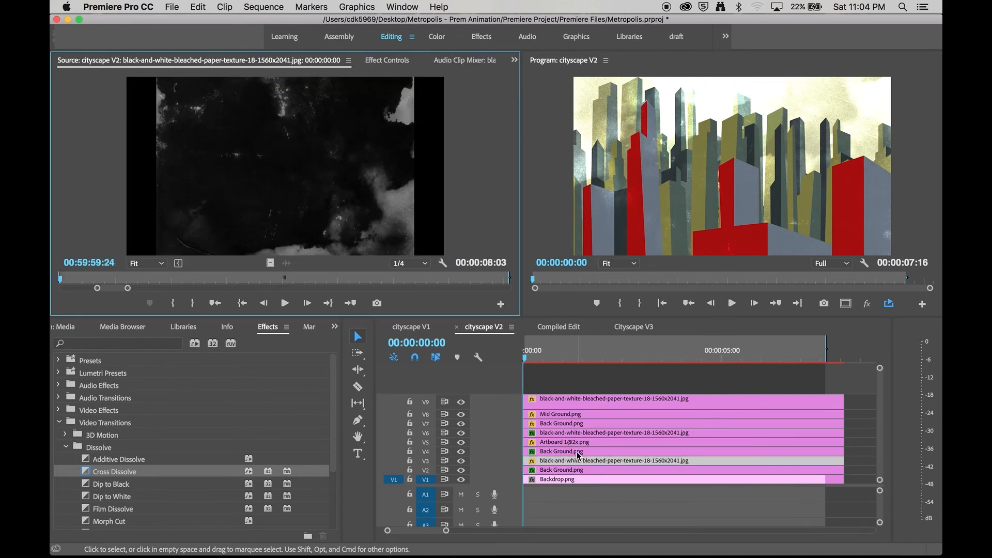
{"action": "double_click", "coordinate": [579, 453]}
{"action": "double_click", "coordinate": [577, 444]}
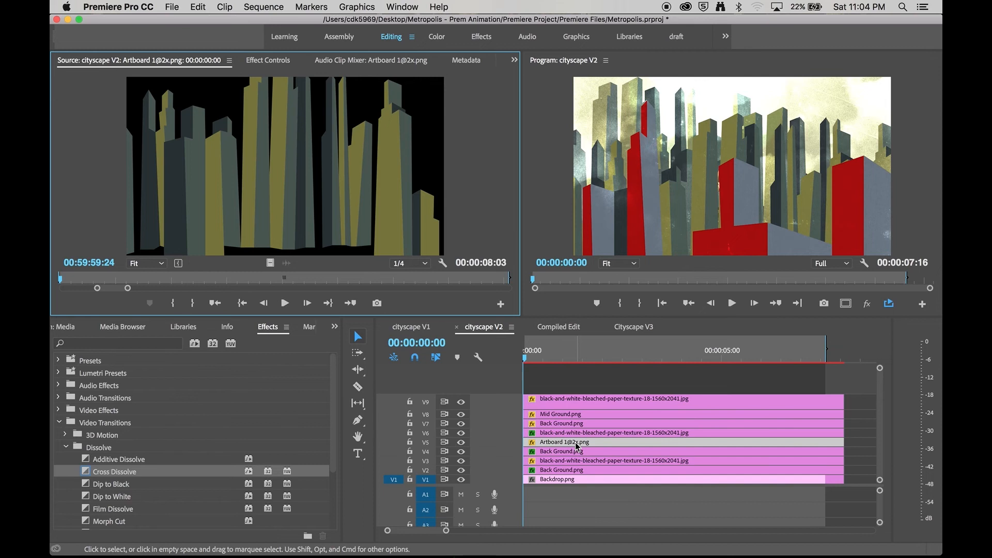
{"action": "double_click", "coordinate": [576, 434]}
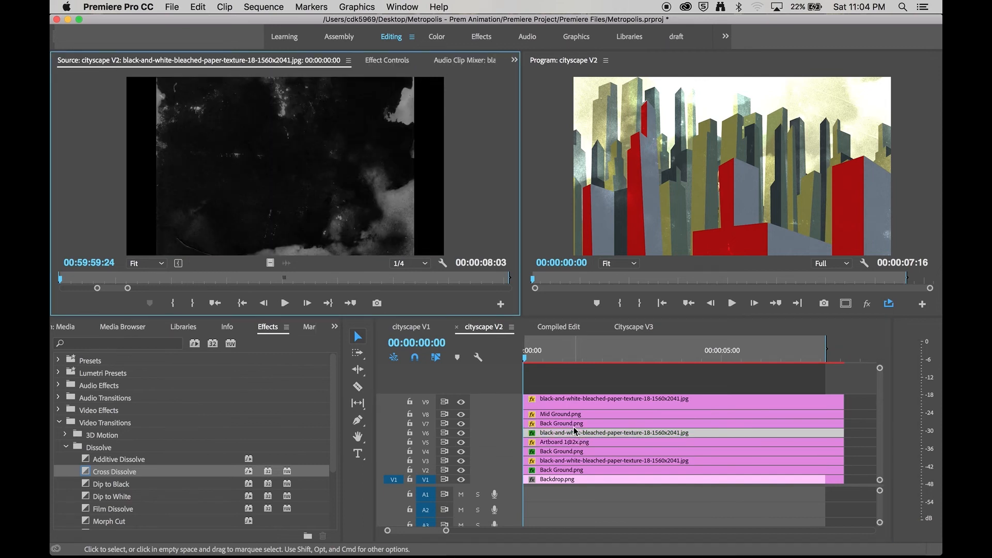
{"action": "double_click", "coordinate": [575, 424]}
{"action": "double_click", "coordinate": [572, 416]}
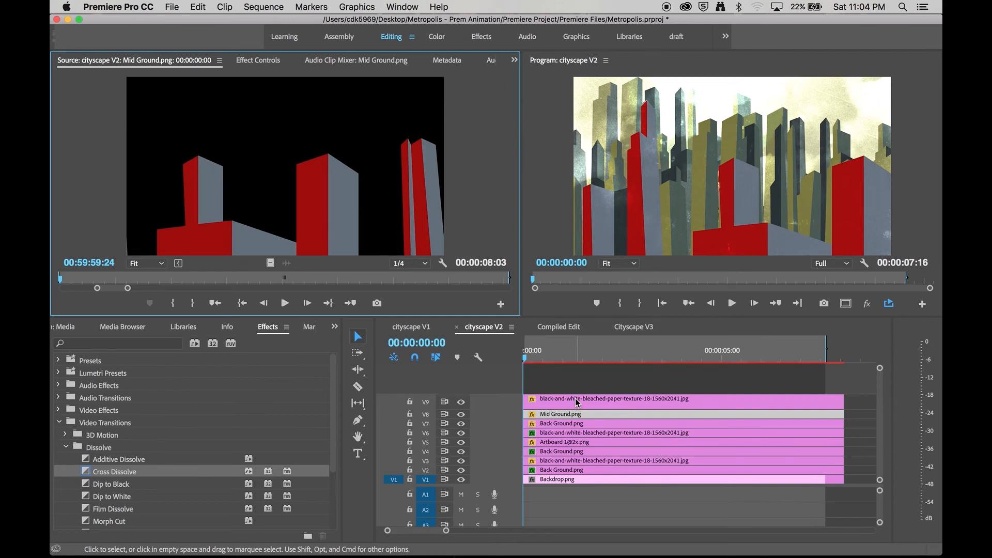
{"action": "double_click", "coordinate": [578, 403]}
Play cityscape V2 from the start to review its animation, and park the playhead at 00:00:05:17
{"action": "left_click", "coordinate": [540, 354]}
{"action": "left_click_drag", "start_coordinate": [532, 355], "coordinate": [515, 354]}
{"action": "key", "text": "space"}
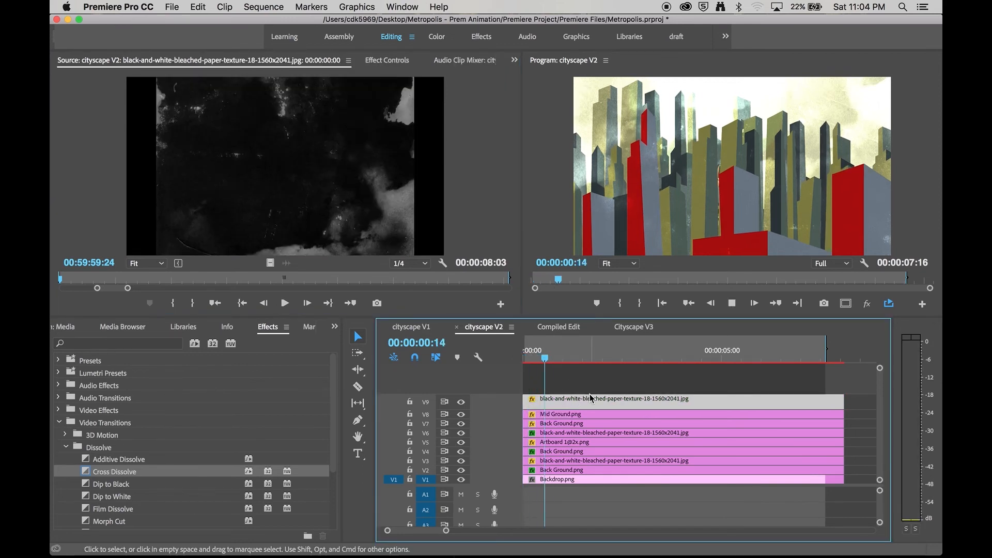
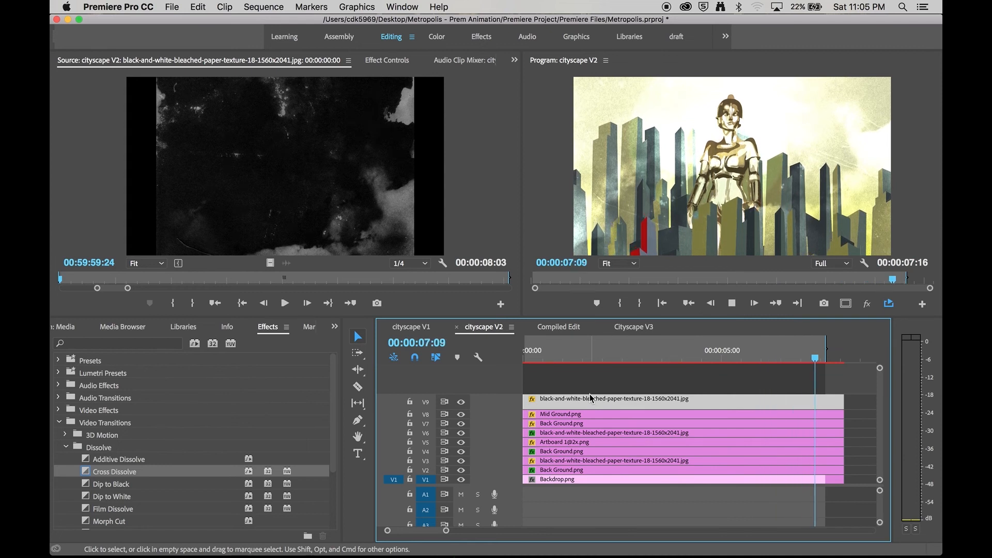
{"action": "left_click", "coordinate": [612, 382]}
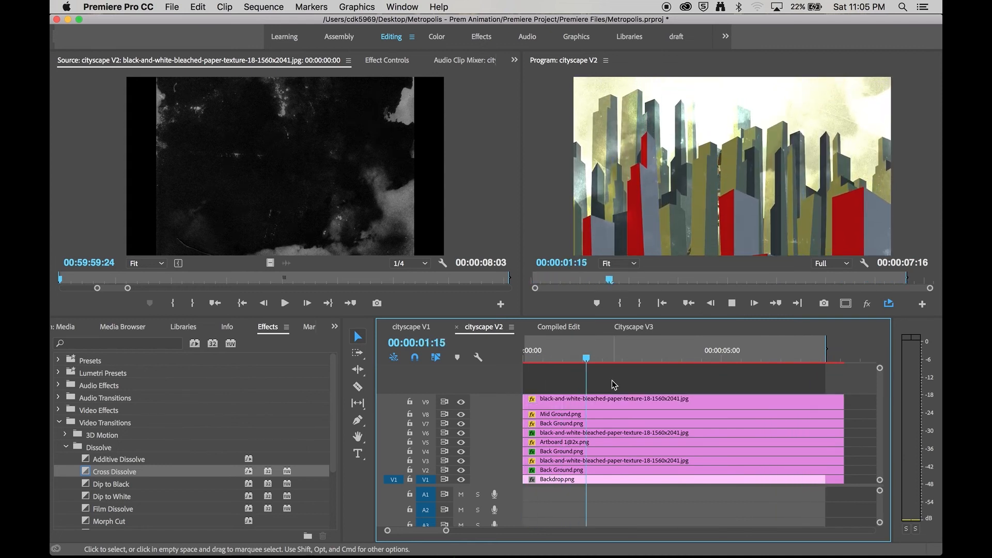
{"action": "left_click_drag", "start_coordinate": [704, 359], "coordinate": [749, 362]}
Inspect the effects applied to the cityscape V2 clips on V9, V8, V7 and V6
{"action": "left_click", "coordinate": [748, 402]}
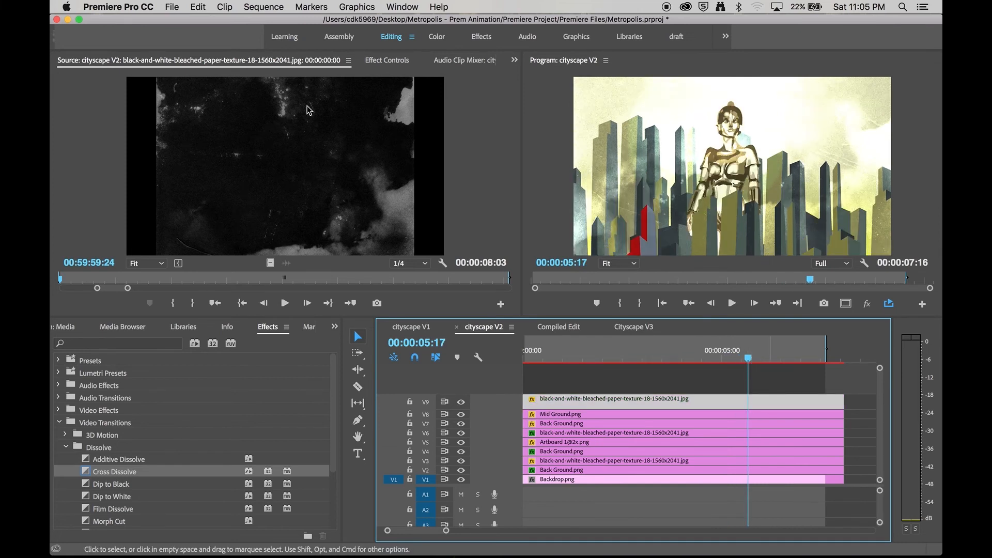
{"action": "left_click", "coordinate": [394, 64]}
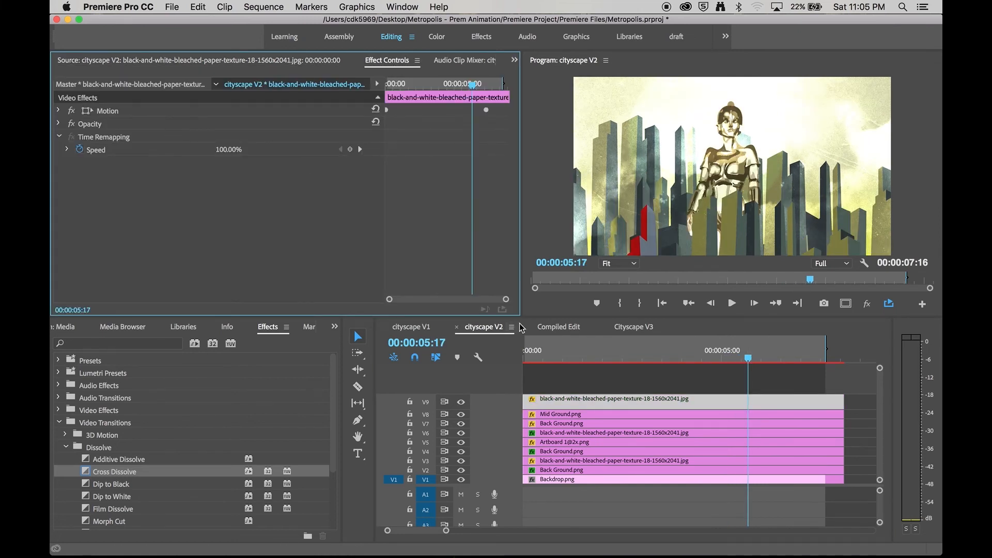
{"action": "left_click", "coordinate": [693, 415]}
{"action": "left_click", "coordinate": [695, 424]}
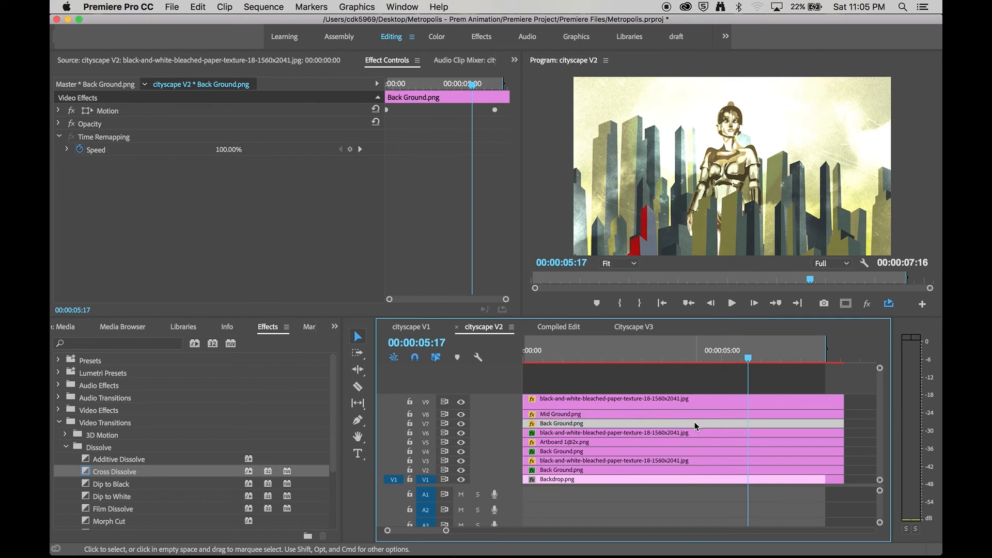
{"action": "left_click", "coordinate": [697, 433]}
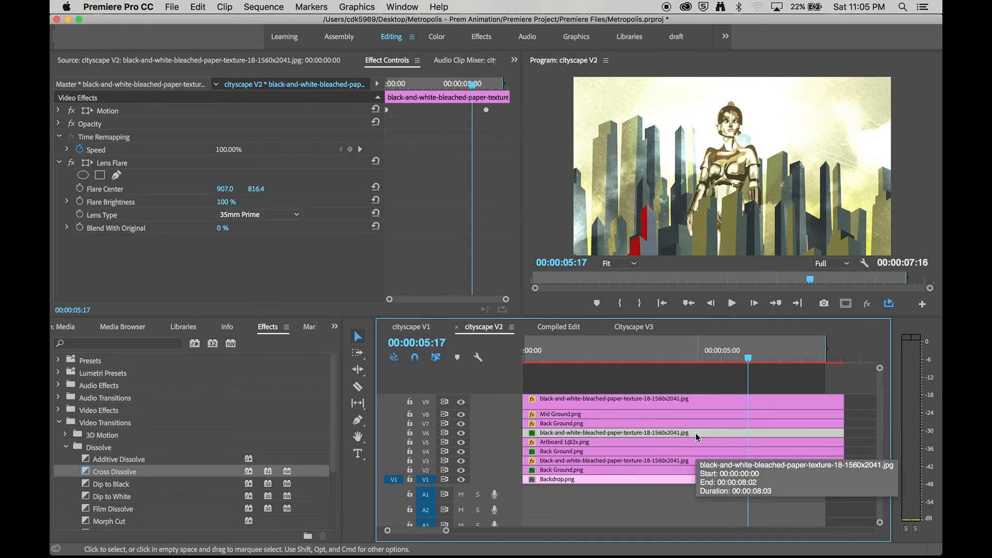
Inspect the Lens Flare on the V6 paper texture clip at 100% zoom, comparing the picture with the effect off and on
{"action": "left_click", "coordinate": [651, 380]}
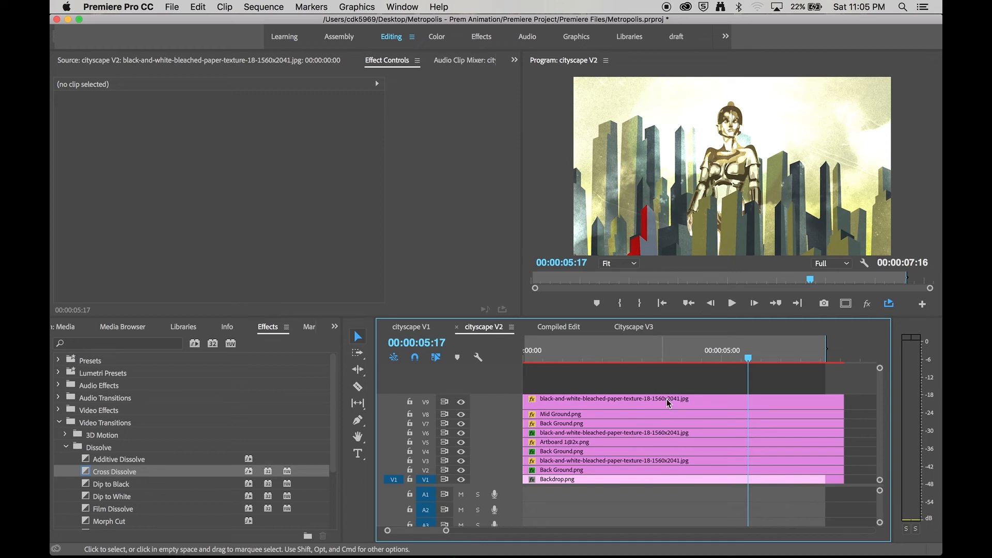
{"action": "left_click", "coordinate": [705, 434]}
{"action": "left_click", "coordinate": [107, 163]}
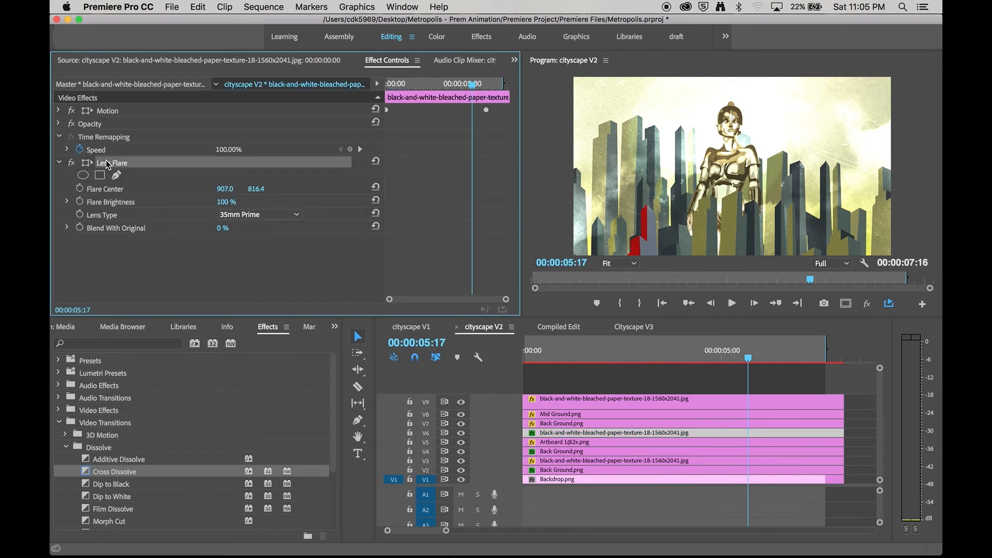
{"action": "left_click", "coordinate": [596, 263]}
{"action": "left_click", "coordinate": [628, 350]}
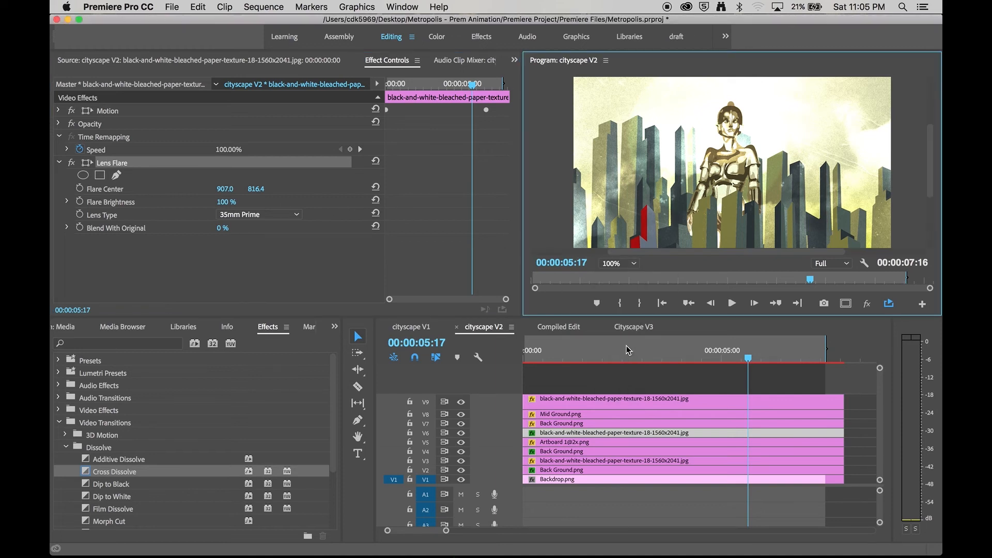
{"action": "left_click_drag", "start_coordinate": [930, 188], "coordinate": [929, 160]}
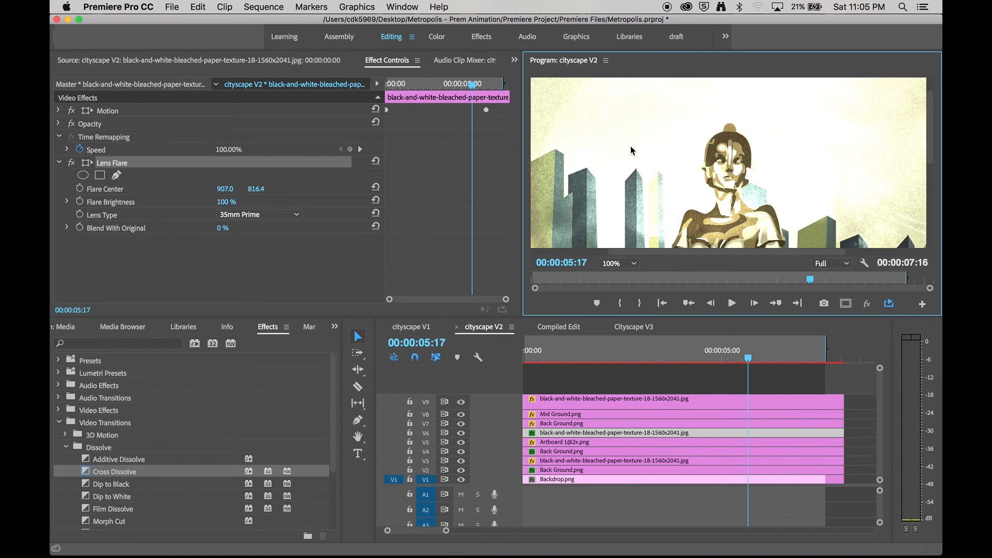
{"action": "left_click", "coordinate": [72, 163]}
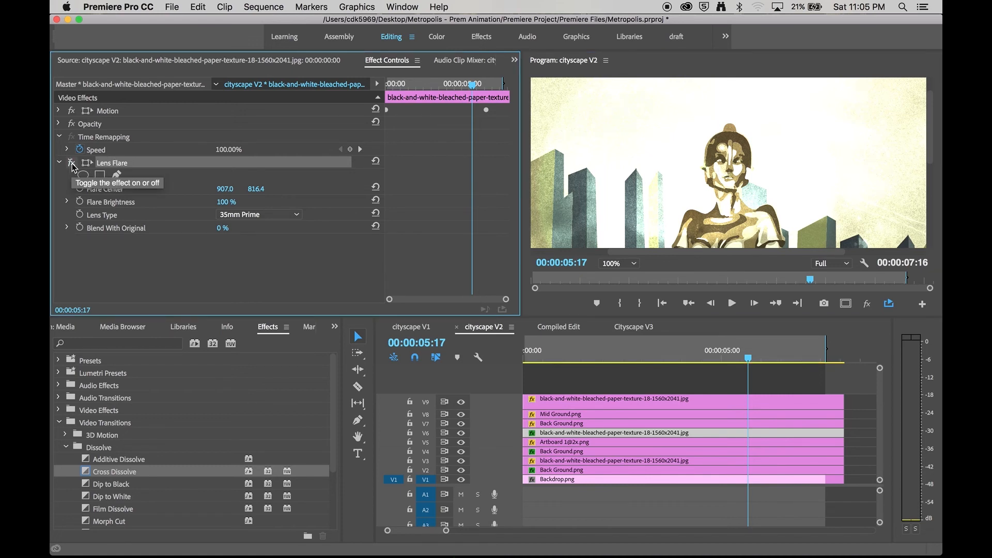
{"action": "left_click", "coordinate": [72, 164]}
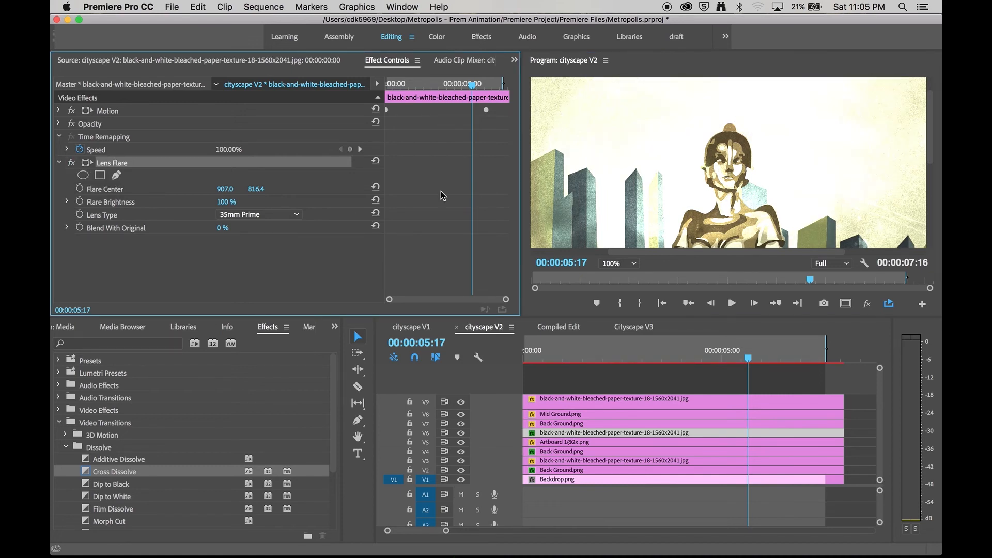
Try the 105mm Prime lens type for the Lens Flare, and settle on 50-300mm Zoom
{"action": "left_click", "coordinate": [290, 215]}
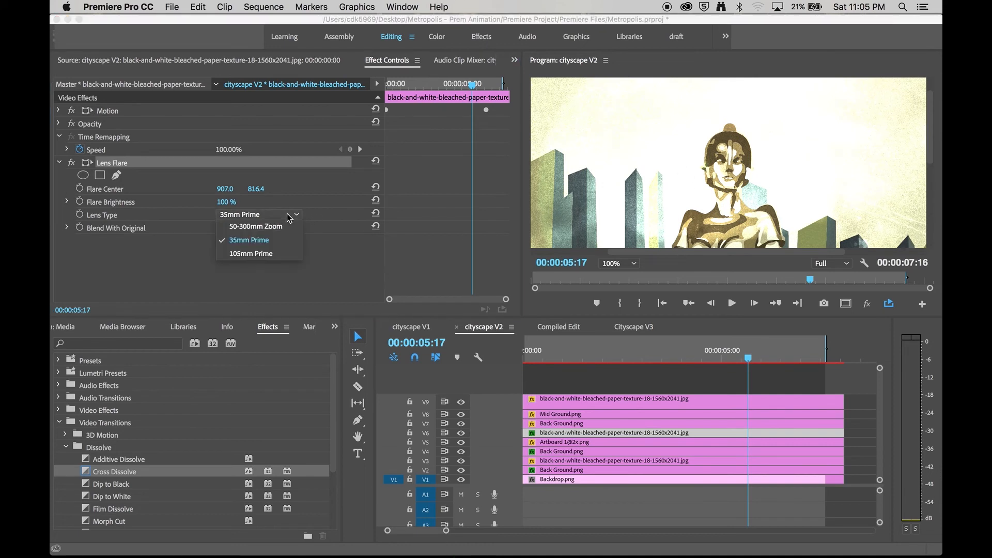
{"action": "left_click", "coordinate": [274, 254]}
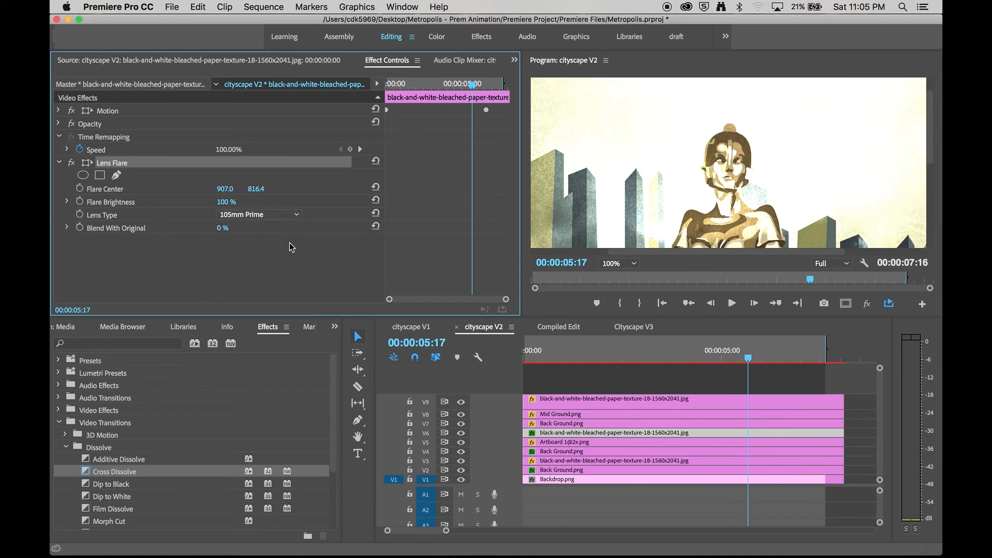
{"action": "left_click", "coordinate": [273, 215]}
{"action": "left_click", "coordinate": [273, 216]}
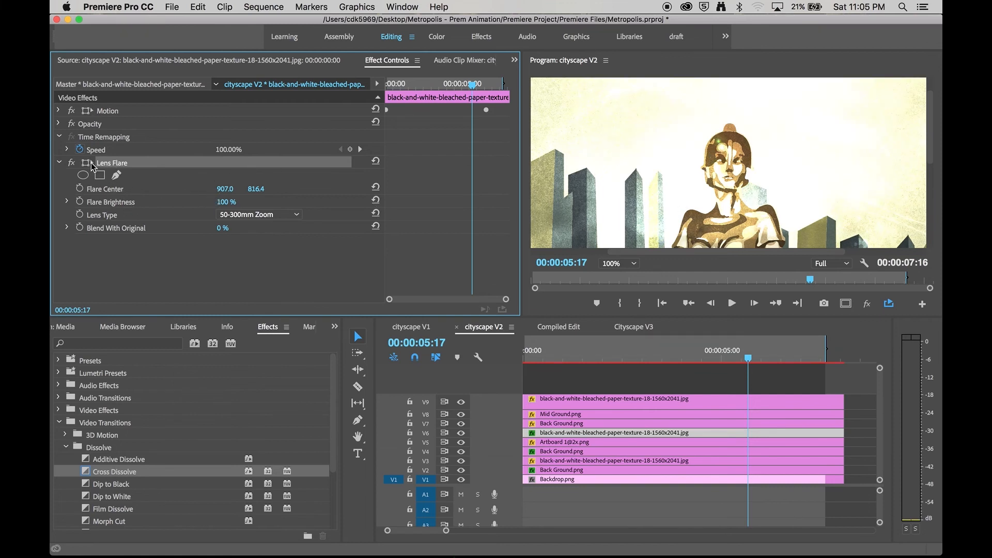
Set the Lens Flare's Flare Center to 889.0, 816.4 and keyframe it at 00:00:00:00
{"action": "left_click", "coordinate": [114, 190]}
{"action": "key", "text": "super+s"}
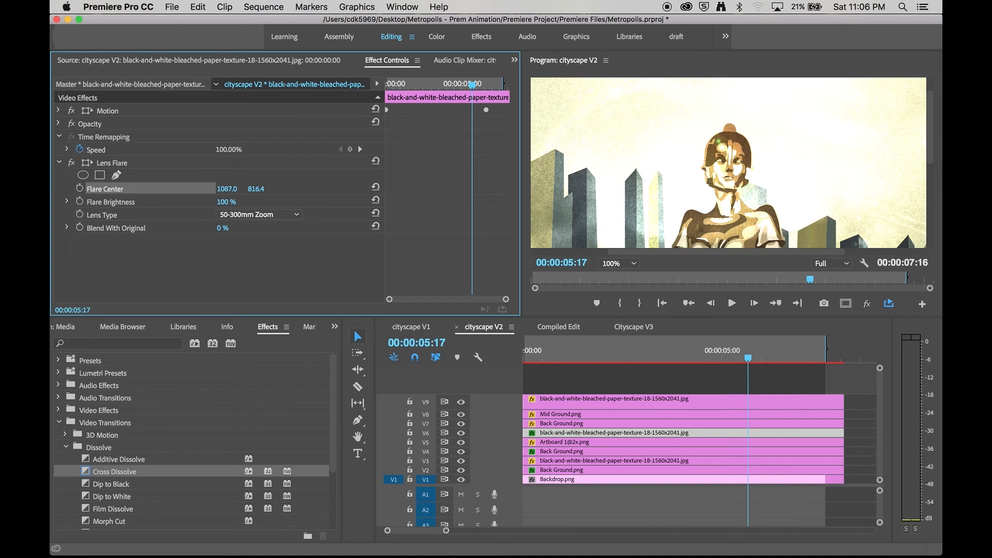
{"action": "left_click_drag", "start_coordinate": [227, 189], "coordinate": [84, 189]}
{"action": "left_click_drag", "start_coordinate": [434, 102], "coordinate": [376, 89]}
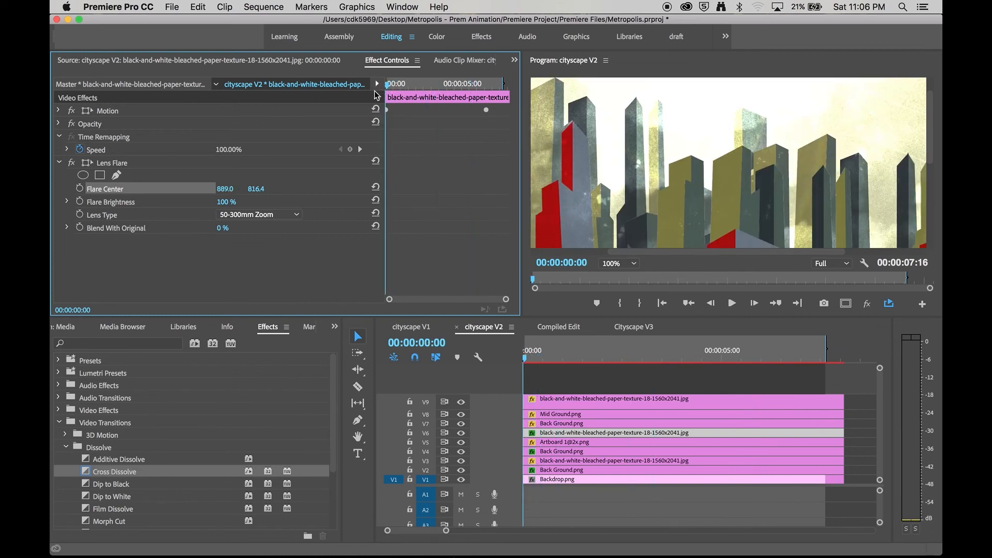
{"action": "left_click", "coordinate": [79, 188]}
Add a second Flare Center keyframe of 1178.0, 816.4 at 00:00:06:14, aligned with the clip's last Position keyframe
{"action": "left_click", "coordinate": [58, 112]}
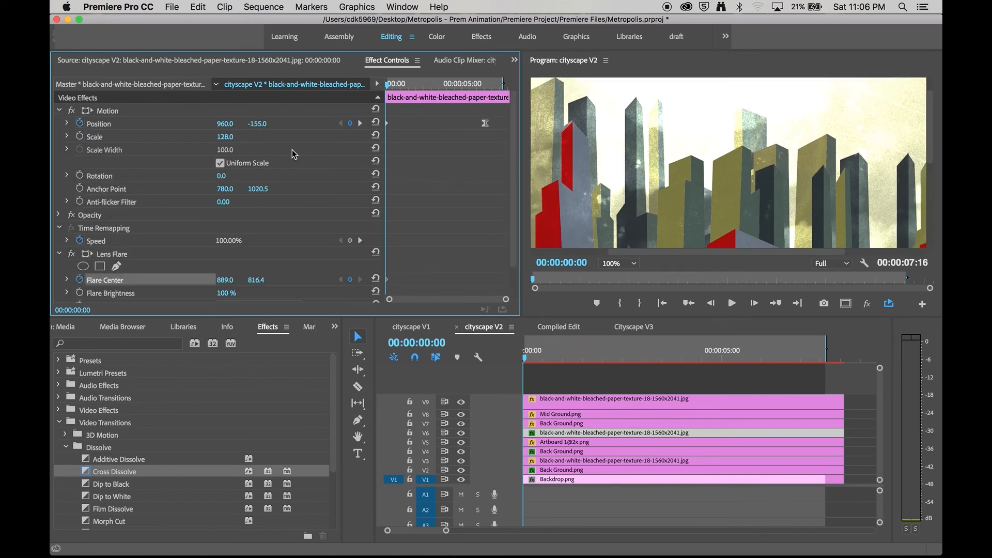
{"action": "left_click", "coordinate": [361, 123]}
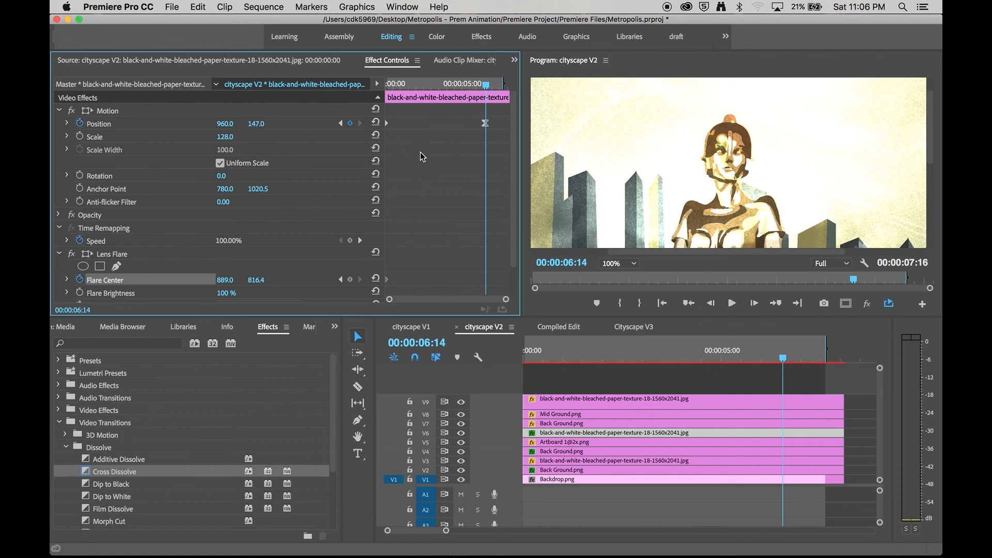
{"action": "scroll", "coordinate": [515, 171], "scroll_direction": "down", "scroll_amount": 3}
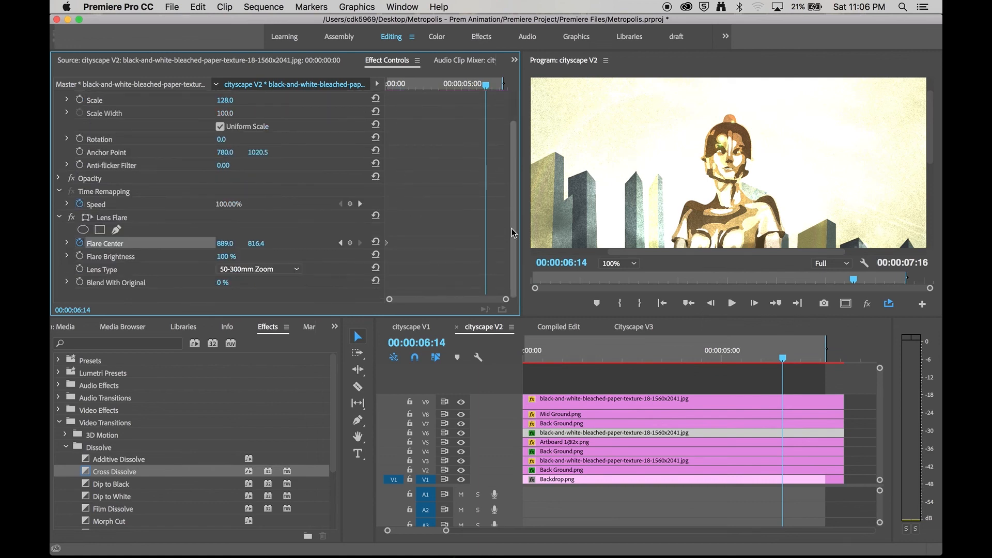
{"action": "left_click_drag", "start_coordinate": [224, 243], "coordinate": [370, 243]}
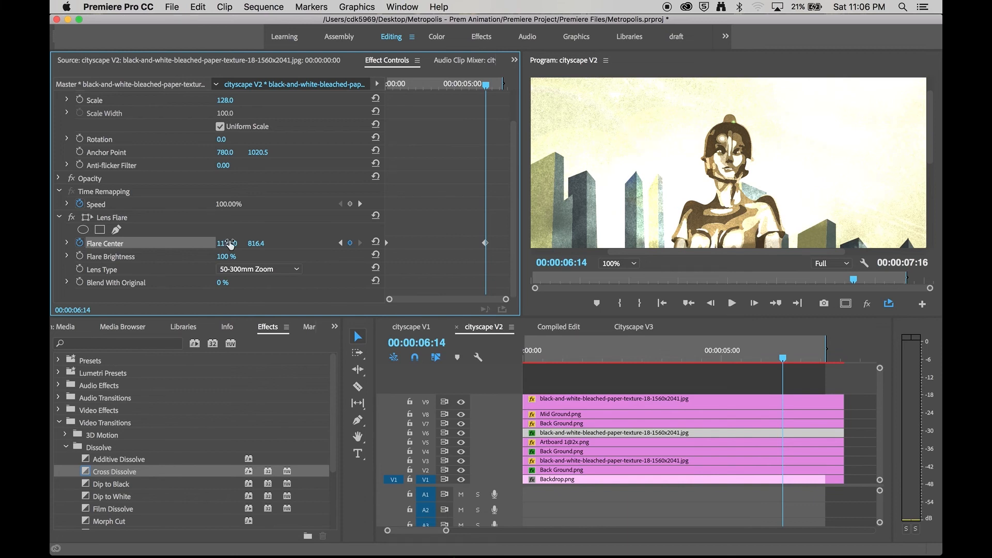
Fit the whole frame in the Program monitor and play cityscape V2 from the start to review the flare animation
{"action": "left_click_drag", "start_coordinate": [712, 360], "coordinate": [614, 363]}
{"action": "left_click", "coordinate": [629, 264]}
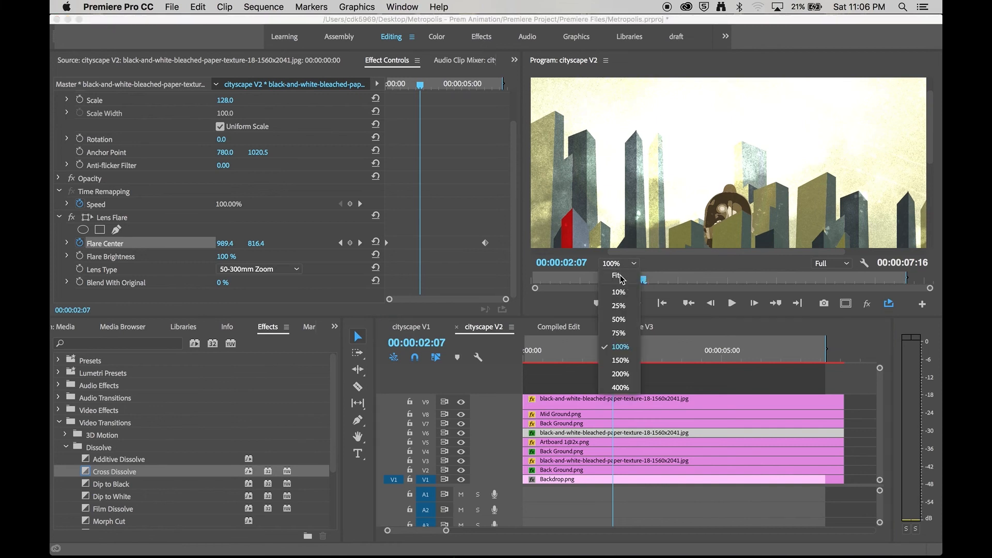
{"action": "left_click", "coordinate": [632, 385]}
{"action": "left_click", "coordinate": [604, 362]}
{"action": "left_click_drag", "start_coordinate": [604, 363], "coordinate": [747, 365]}
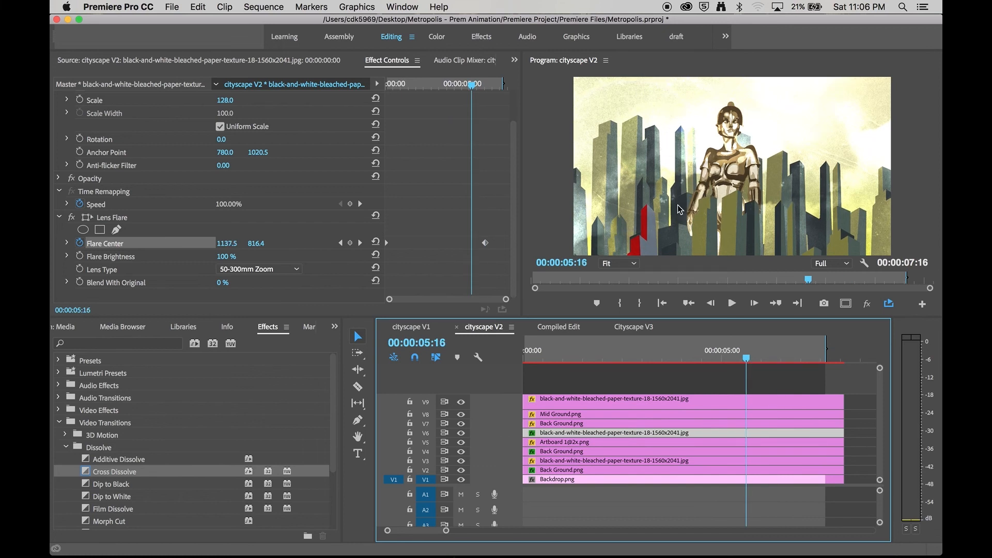
{"action": "left_click_drag", "start_coordinate": [747, 359], "coordinate": [464, 378]}
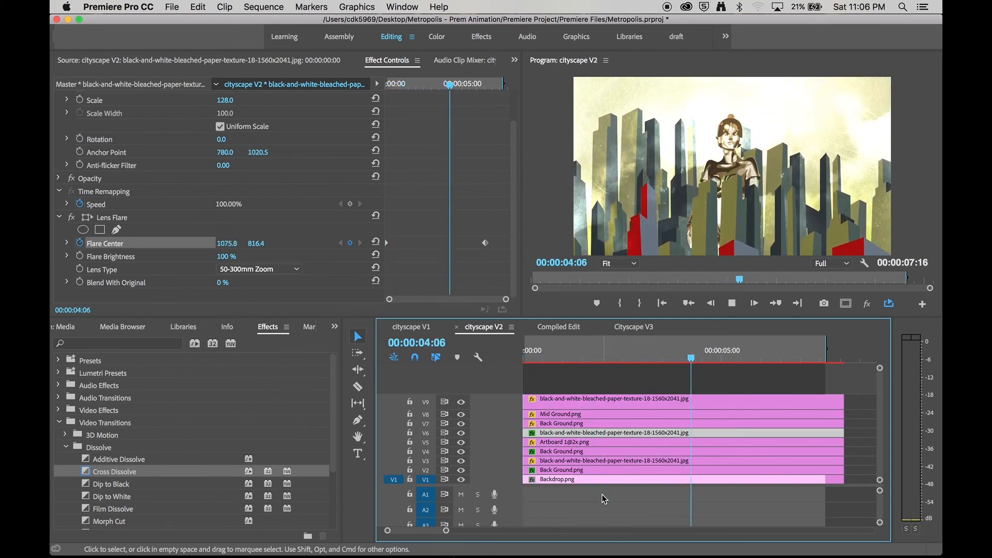
{"action": "key", "text": "space"}
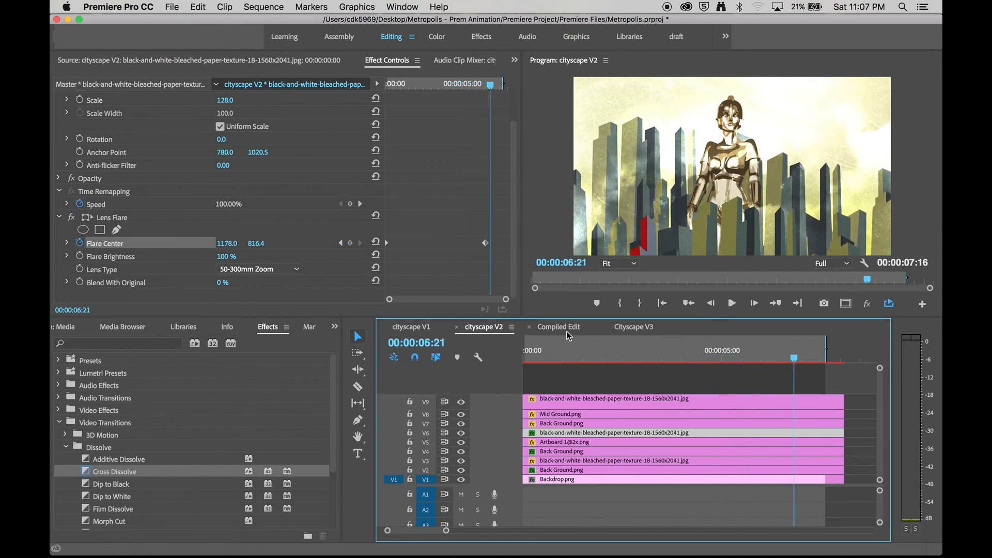
Switch to the Compiled Edit sequence and extend its out point past the end of the music, for a 00:00:28:16 range
{"action": "left_click", "coordinate": [567, 335]}
{"action": "left_click", "coordinate": [669, 351]}
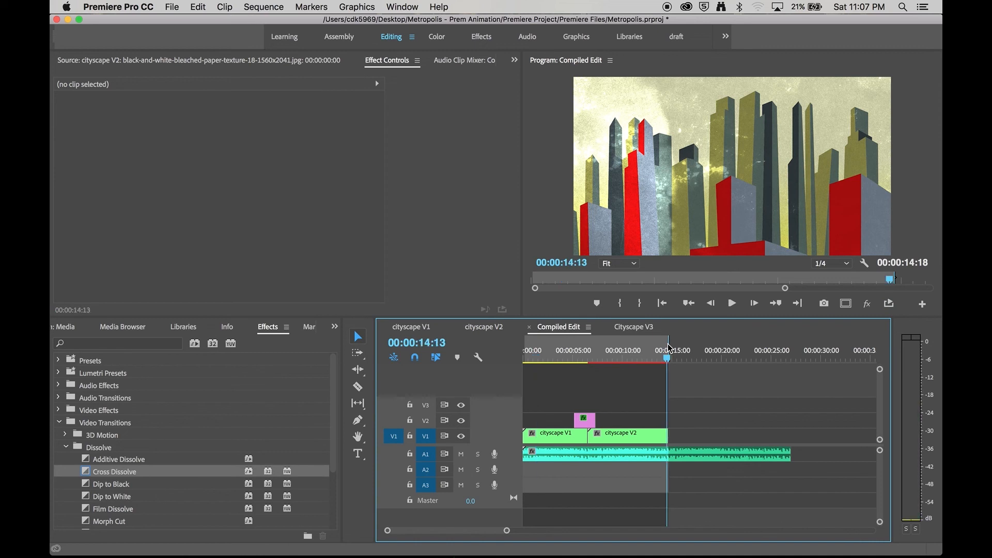
{"action": "left_click_drag", "start_coordinate": [669, 348], "coordinate": [808, 351]}
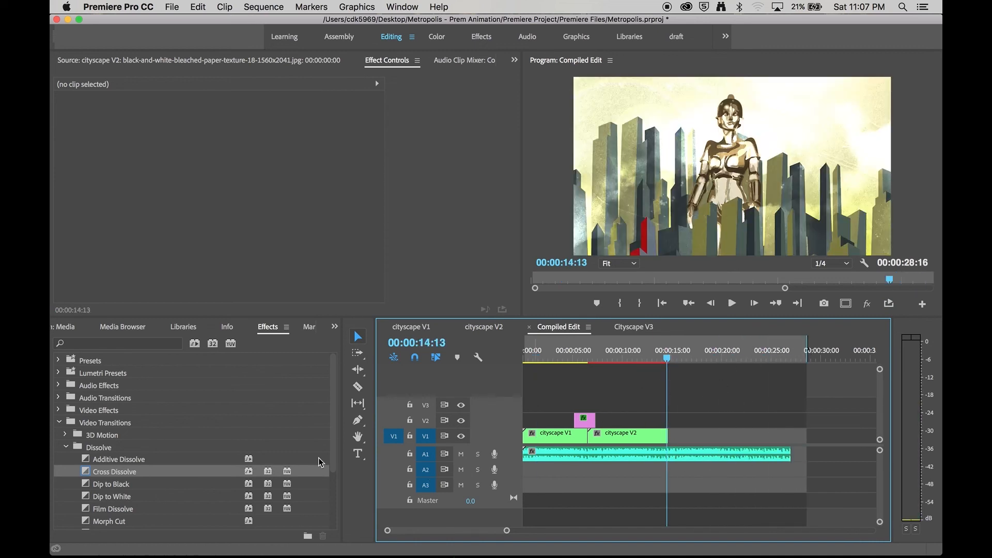
Add the Cityscape V3 sequence from the project root to V1, directly after cityscape V2
{"action": "left_click", "coordinate": [61, 327]}
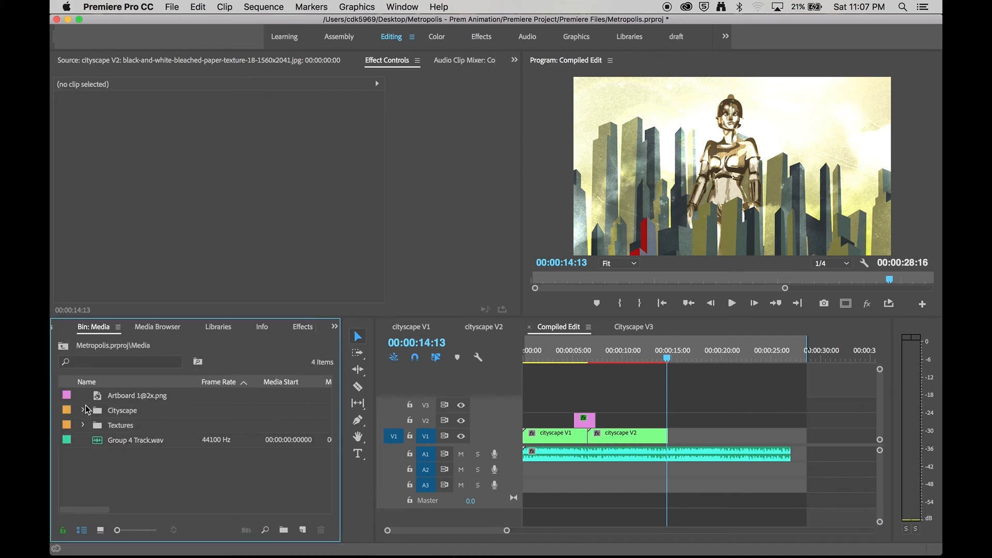
{"action": "left_click", "coordinate": [63, 345]}
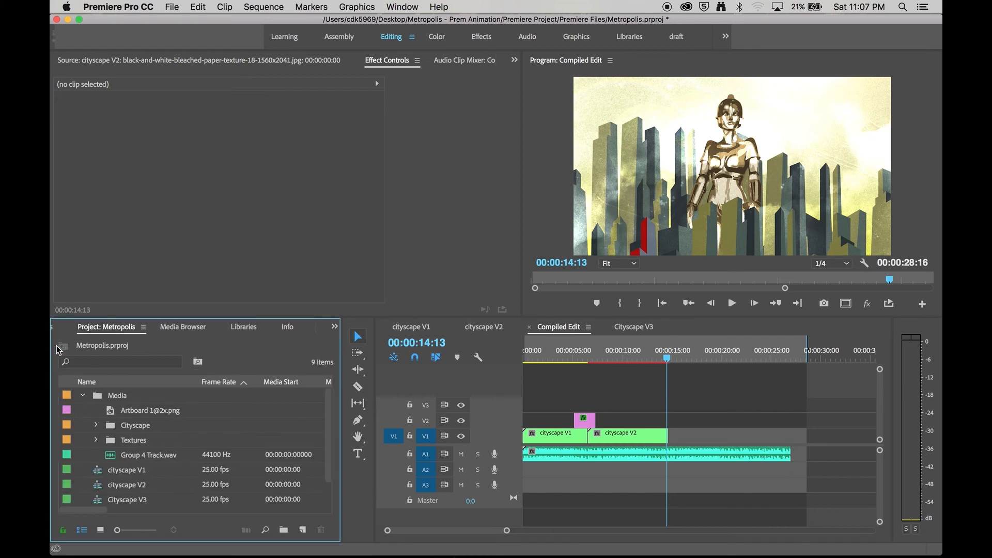
{"action": "left_click", "coordinate": [84, 397]}
{"action": "left_click", "coordinate": [124, 441]}
{"action": "left_click_drag", "start_coordinate": [124, 443], "coordinate": [676, 438]}
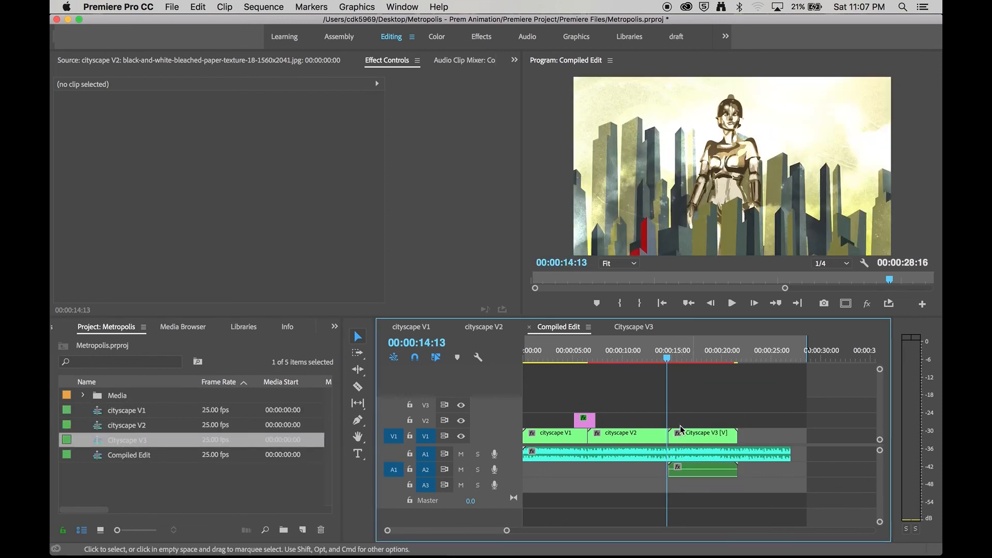
Play Compiled Edit across the join into Cityscape V3, stop at 00:00:18:00, and select the Cityscape V3 clip
{"action": "left_click_drag", "start_coordinate": [667, 359], "coordinate": [659, 362]}
{"action": "key", "text": "space"}
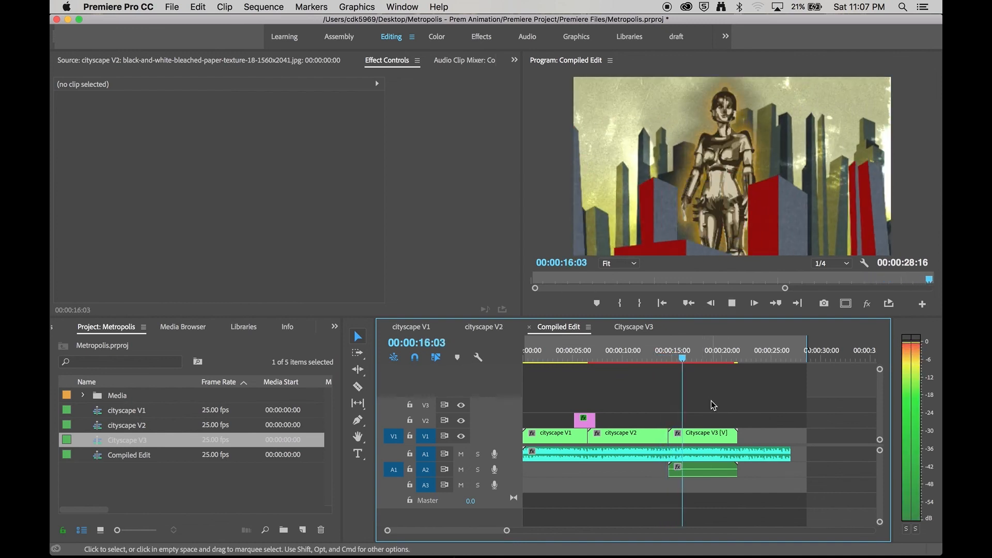
{"action": "left_click", "coordinate": [724, 437]}
{"action": "key", "text": "space"}
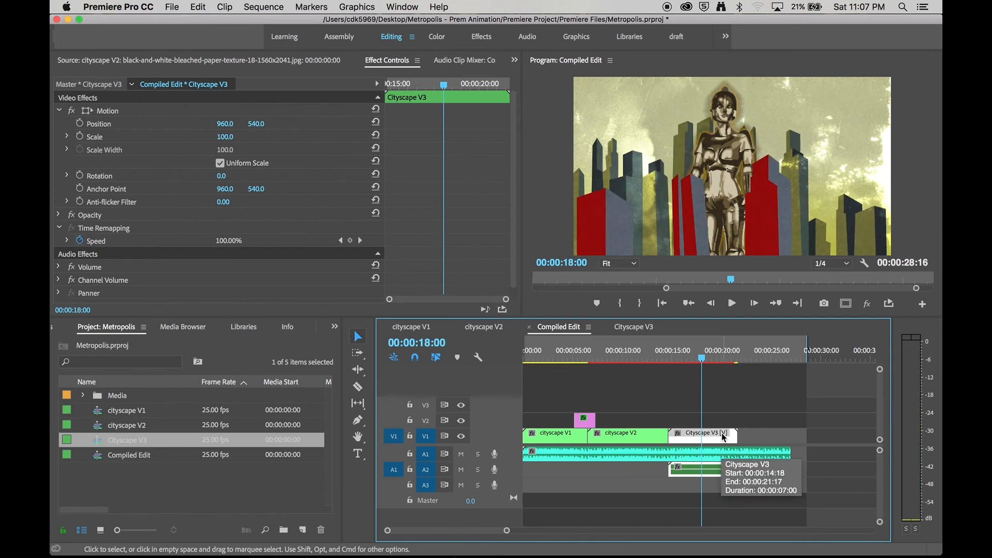
{"action": "double_click", "coordinate": [723, 437]}
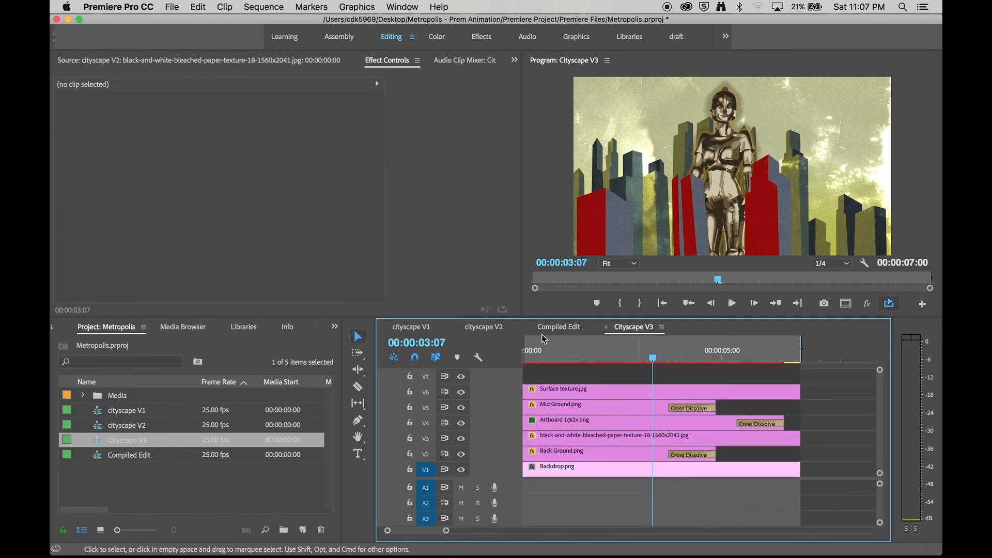
{"action": "left_click", "coordinate": [624, 423]}
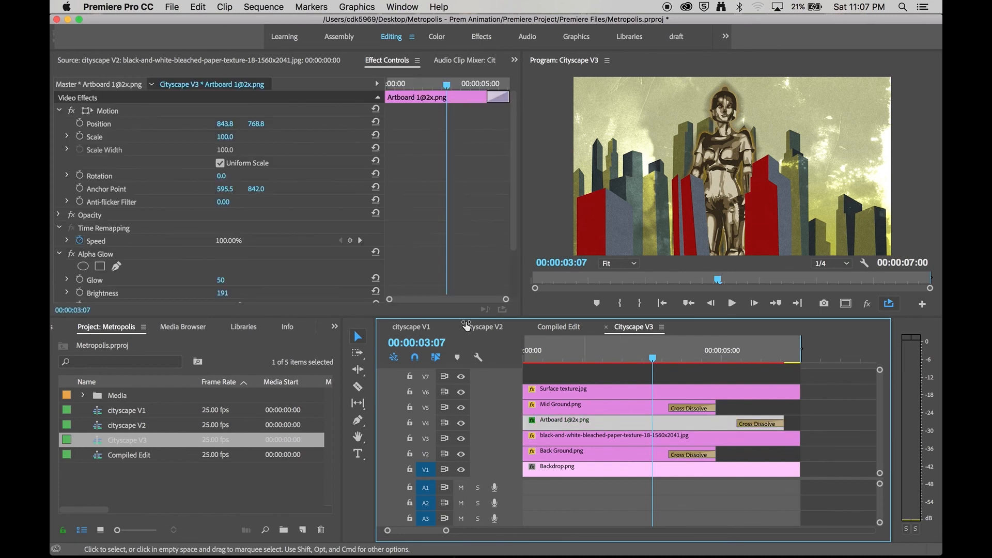
{"action": "left_click", "coordinate": [72, 253]}
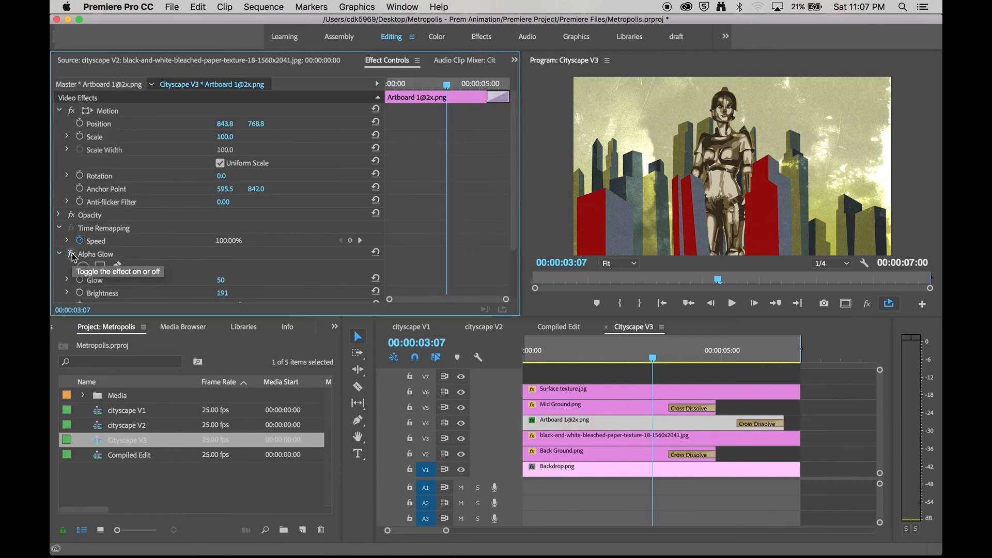
{"action": "left_click", "coordinate": [554, 329]}
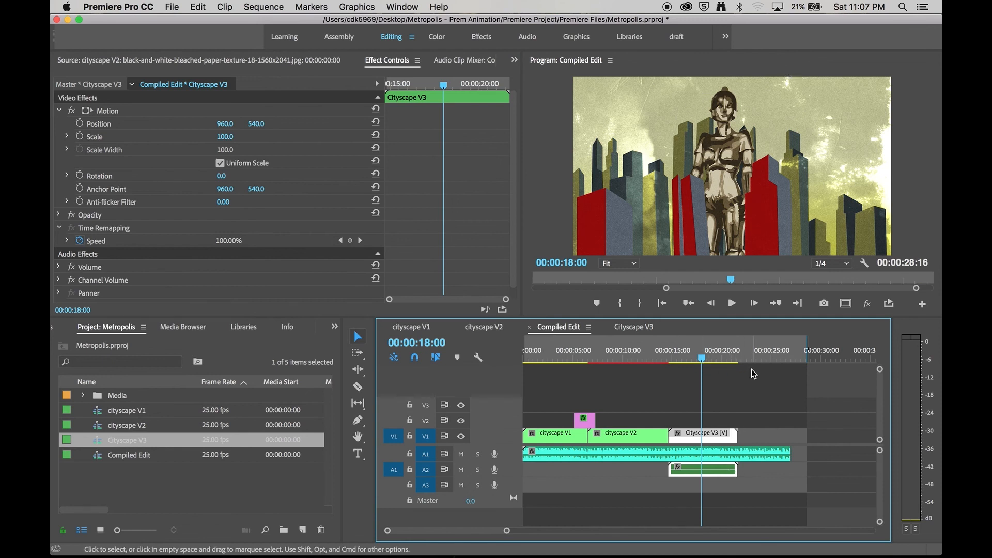
Trim the end of the music on A1 and the sequence's out point to the end of Cityscape V3, at 00:00:21:17
{"action": "left_click", "coordinate": [739, 355]}
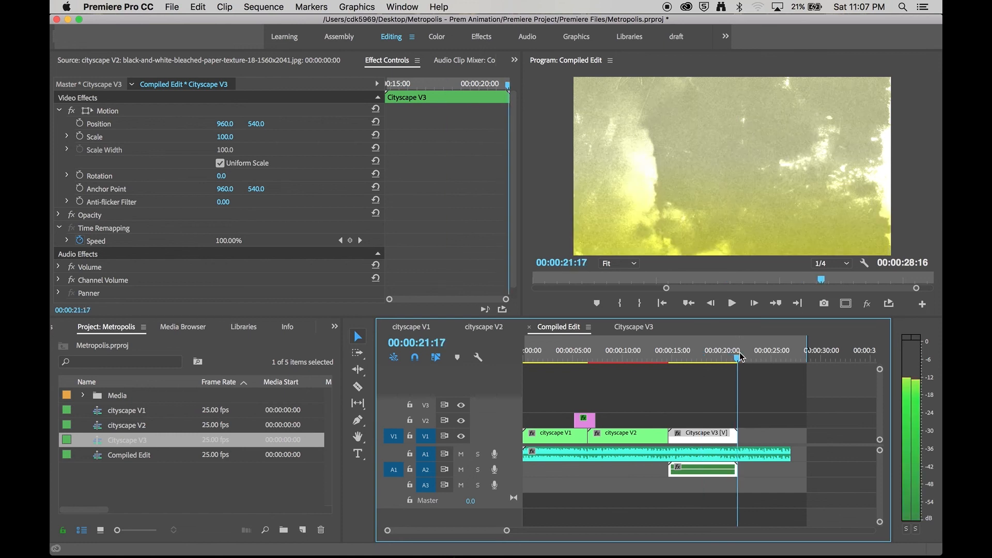
{"action": "left_click_drag", "start_coordinate": [790, 453], "coordinate": [738, 455]}
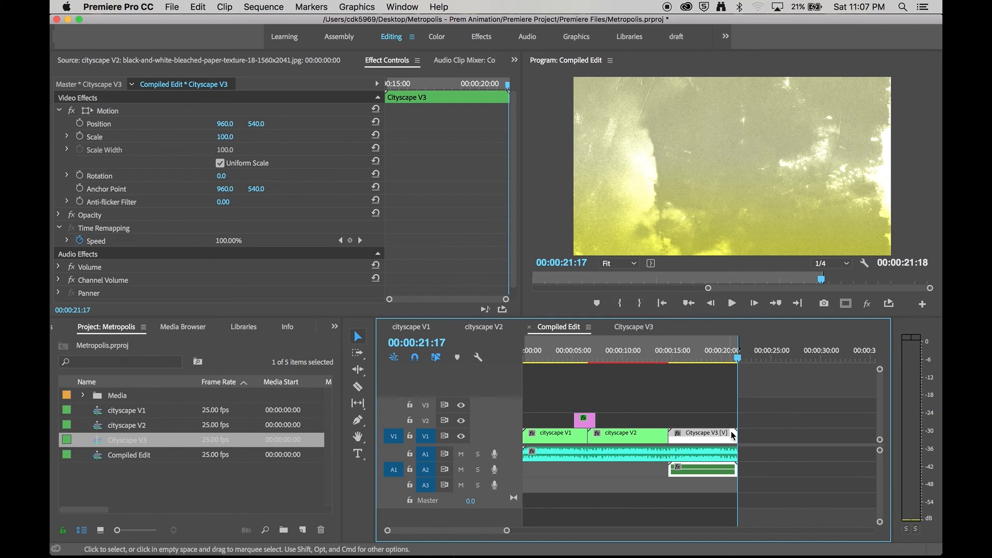
{"action": "mouse_move", "coordinate": [737, 363]}
{"action": "left_mouse_down"}
{"action": "mouse_move", "coordinate": [684, 362]}
{"action": "mouse_move", "coordinate": [739, 358]}
{"action": "left_mouse_up"}
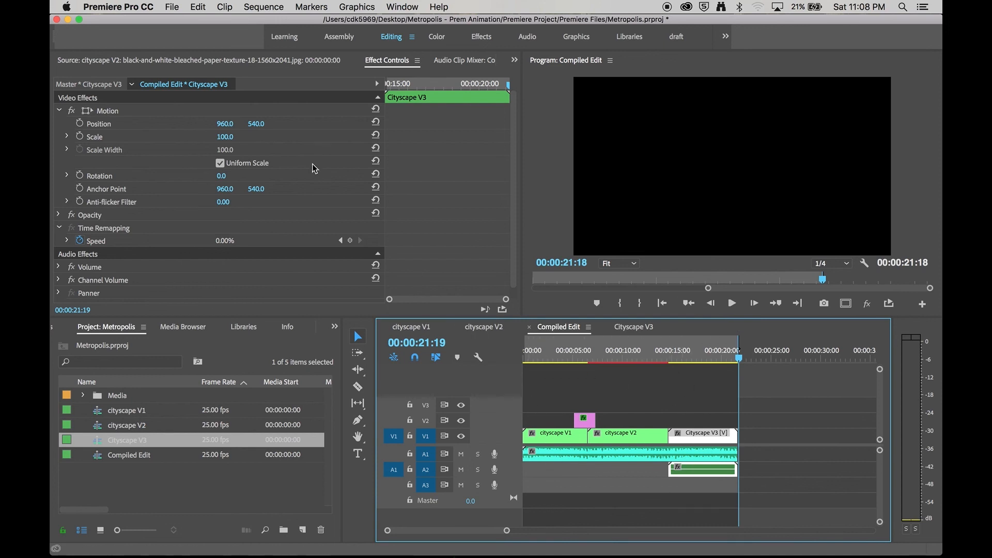
Deselect the clips in Compiled Edit and open the media export settings for the sequence
{"action": "left_click", "coordinate": [643, 396]}
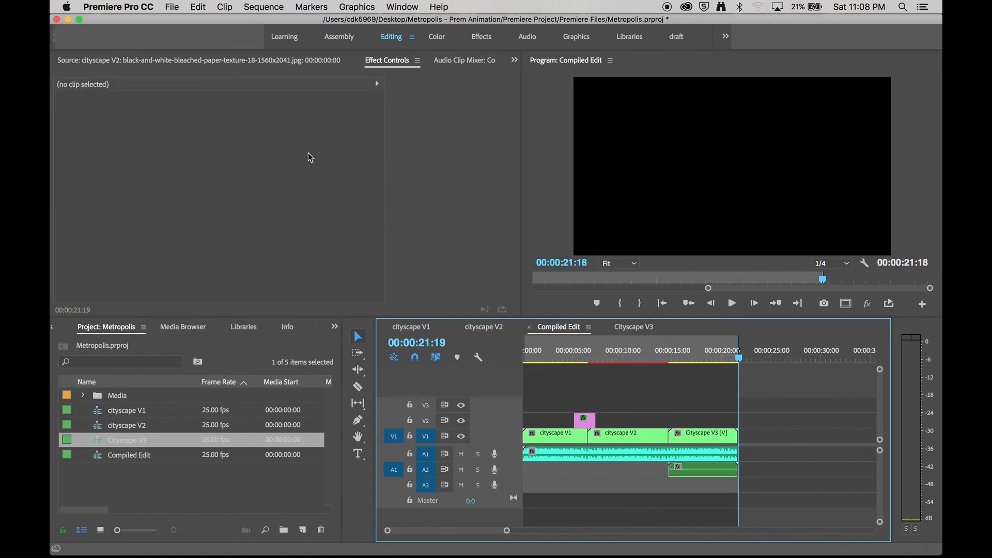
{"action": "left_click", "coordinate": [173, 7]}
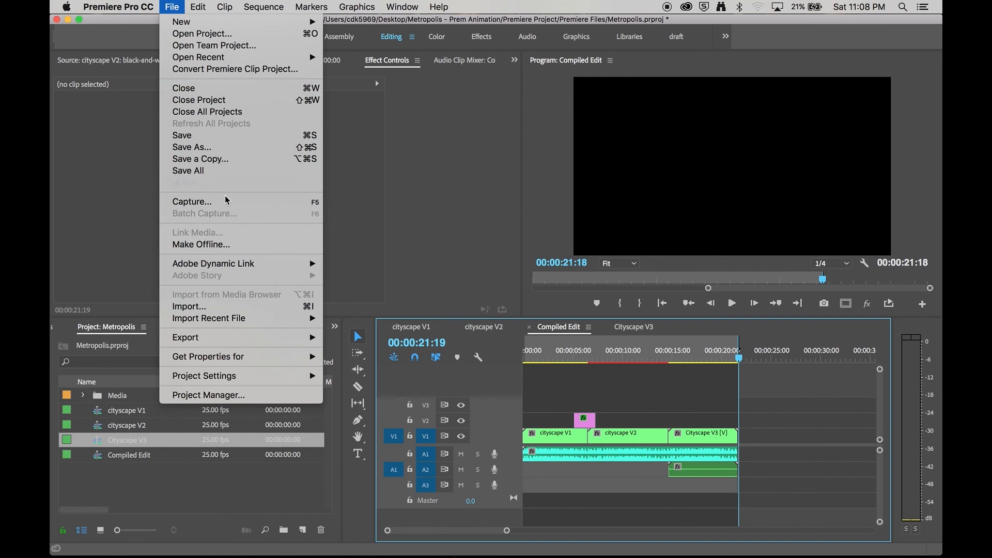
{"action": "mouse_move", "coordinate": [257, 344]}
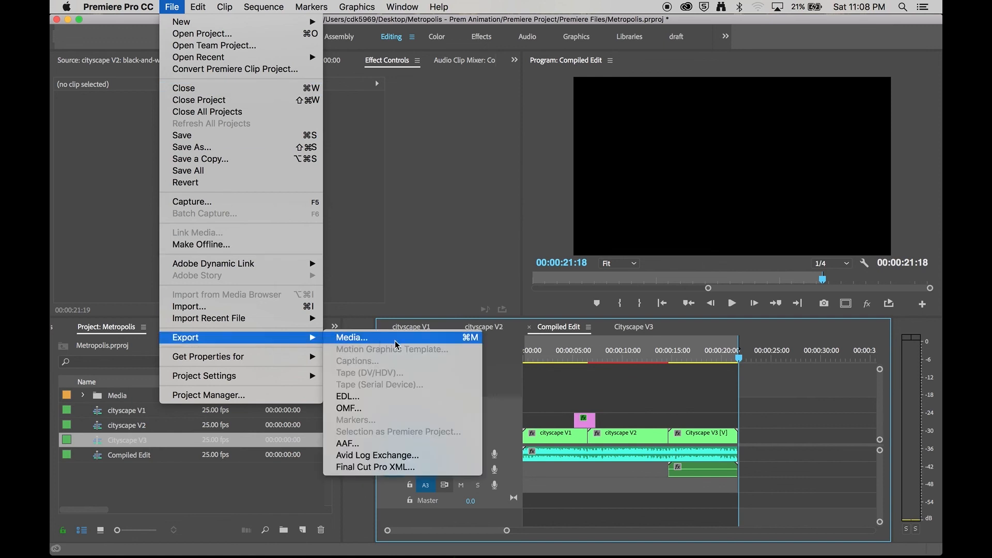
{"action": "left_click", "coordinate": [417, 344]}
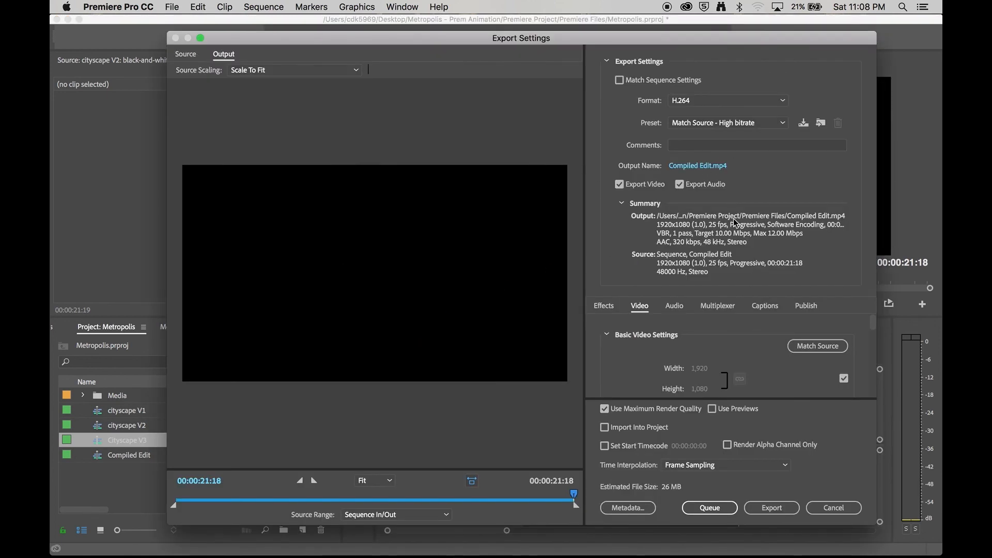
Shorten the export range to 00:00:21:16 by setting its out point before the black end frames, and scrub the preview to 00:00:11:17
{"action": "left_click_drag", "start_coordinate": [471, 497], "coordinate": [573, 494]}
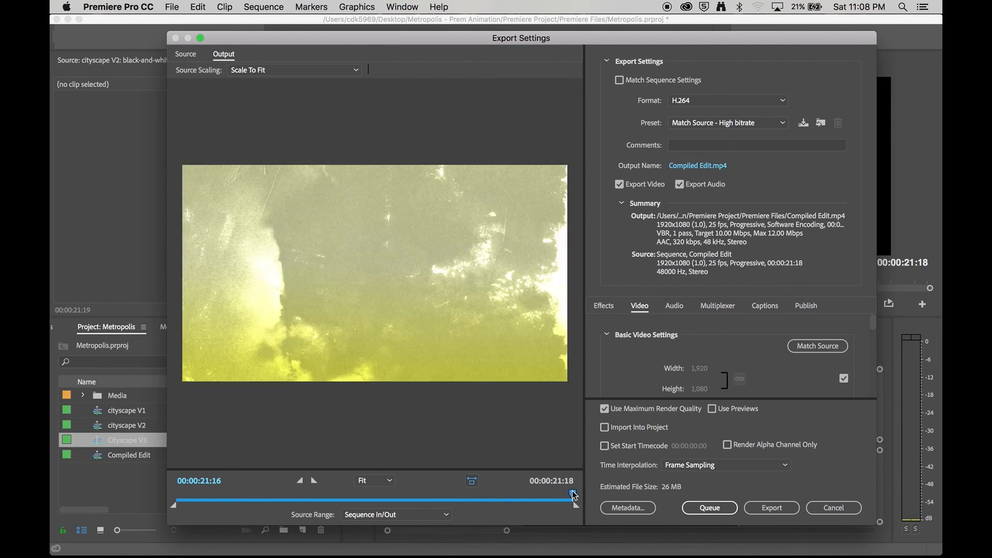
{"action": "left_click", "coordinate": [314, 481]}
{"action": "left_click_drag", "start_coordinate": [573, 495], "coordinate": [477, 496]}
{"action": "mouse_move", "coordinate": [374, 504]}
{"action": "left_mouse_down"}
{"action": "mouse_move", "coordinate": [342, 496]}
{"action": "mouse_move", "coordinate": [569, 497]}
{"action": "mouse_move", "coordinate": [576, 507]}
{"action": "mouse_move", "coordinate": [391, 497]}
{"action": "left_mouse_up"}
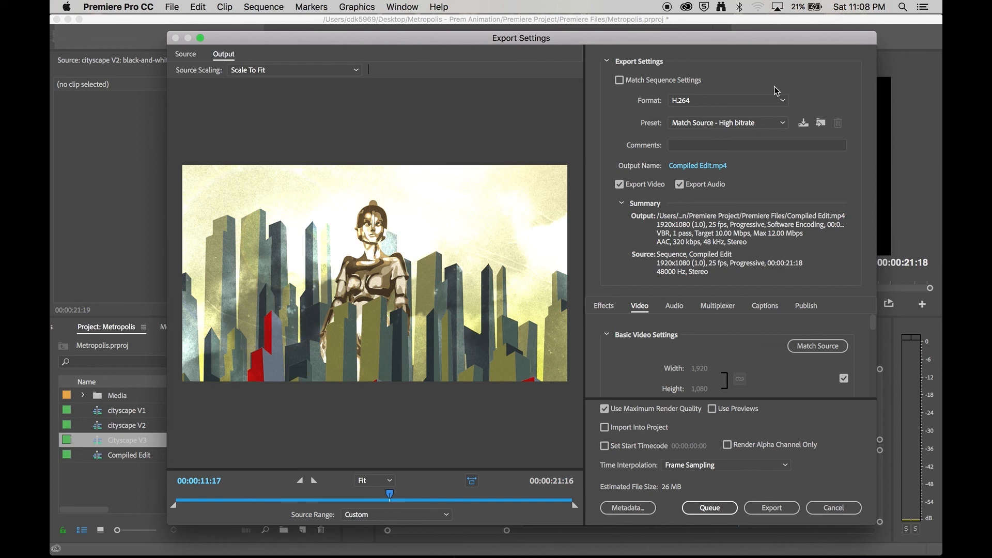
Choose H.264 as the export format and try the YouTube 1080p HD preset
{"action": "left_click", "coordinate": [784, 101]}
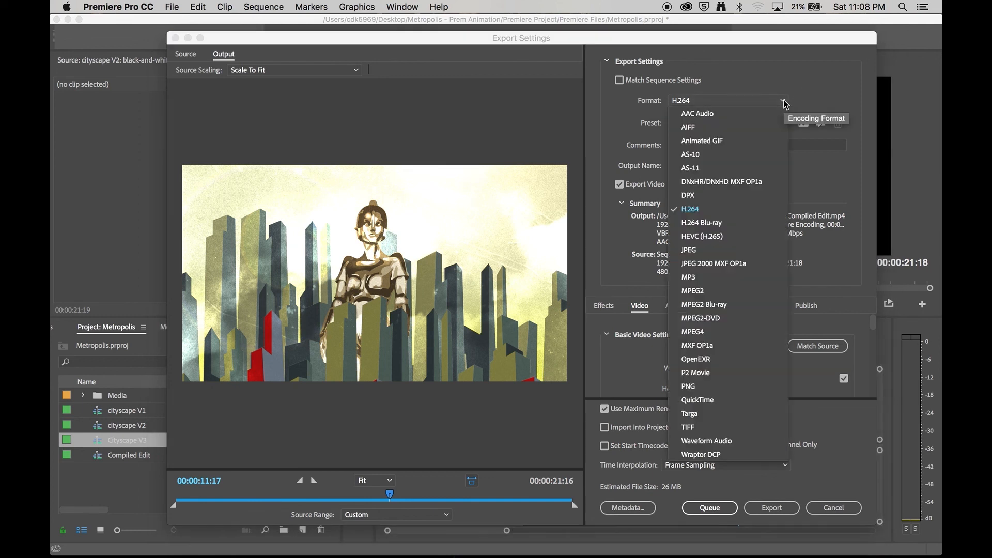
{"action": "left_click", "coordinate": [712, 210]}
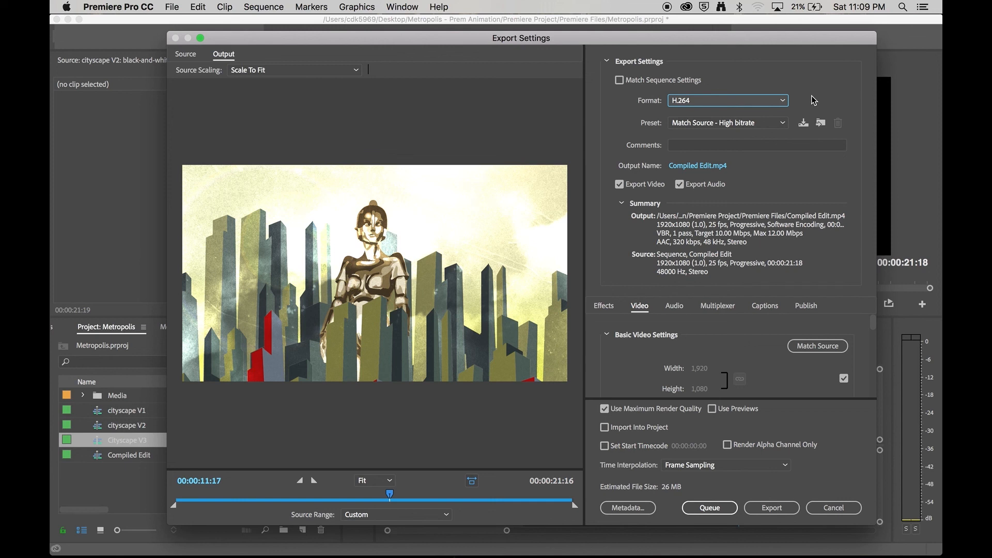
{"action": "left_click", "coordinate": [777, 124]}
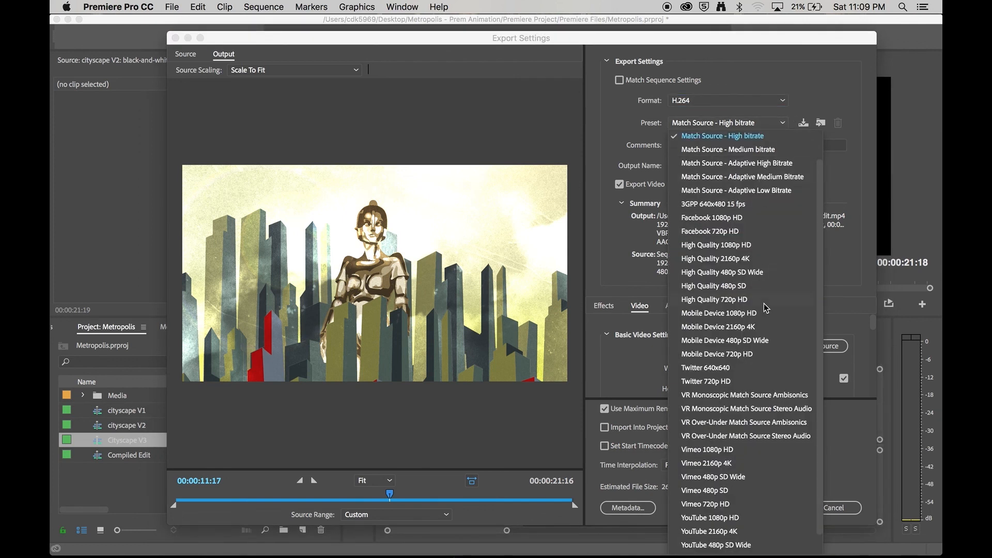
{"action": "scroll", "coordinate": [764, 308], "scroll_direction": "down", "scroll_amount": 1}
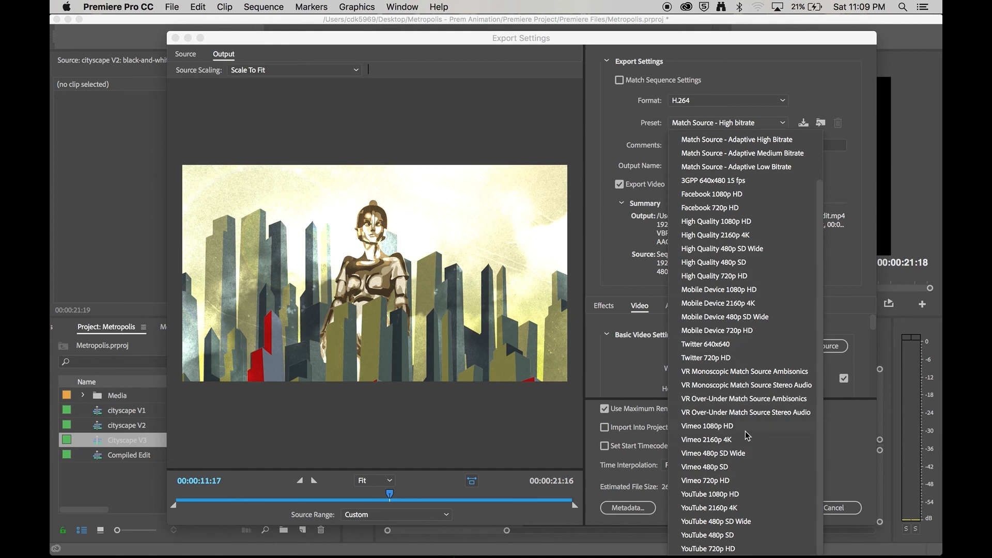
{"action": "left_click", "coordinate": [749, 497]}
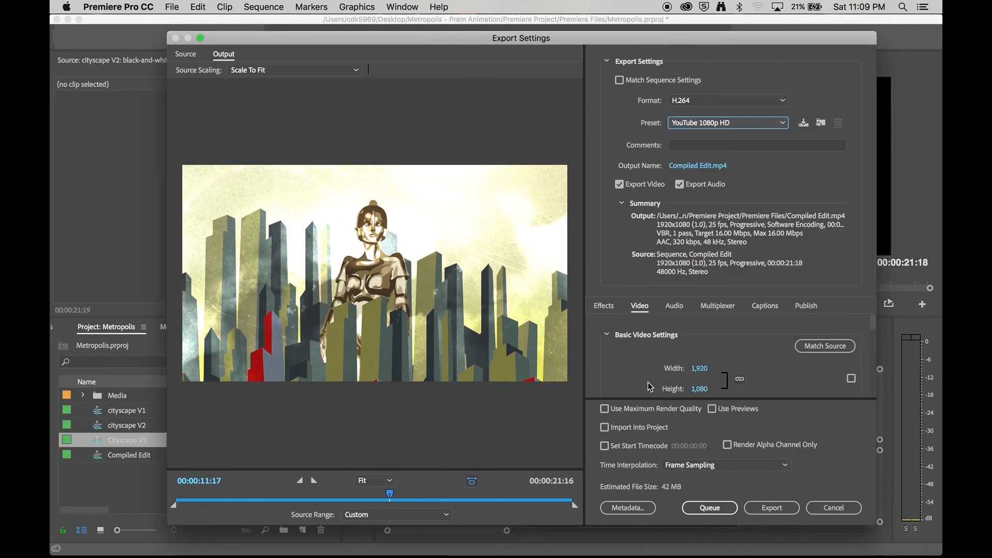
Try the Vimeo 1080p HD preset and switch back to Match Source - High bitrate
{"action": "left_click", "coordinate": [746, 122]}
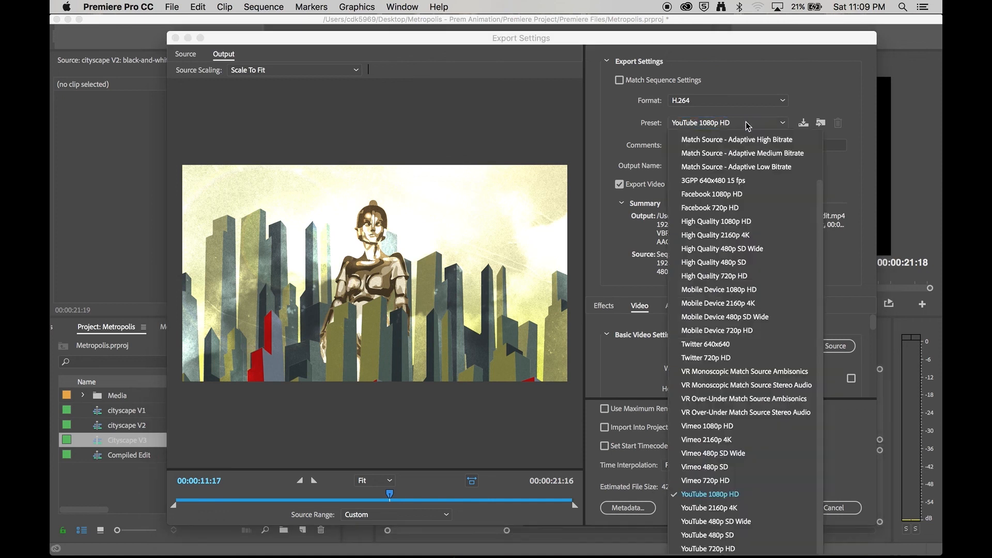
{"action": "left_click", "coordinate": [735, 427]}
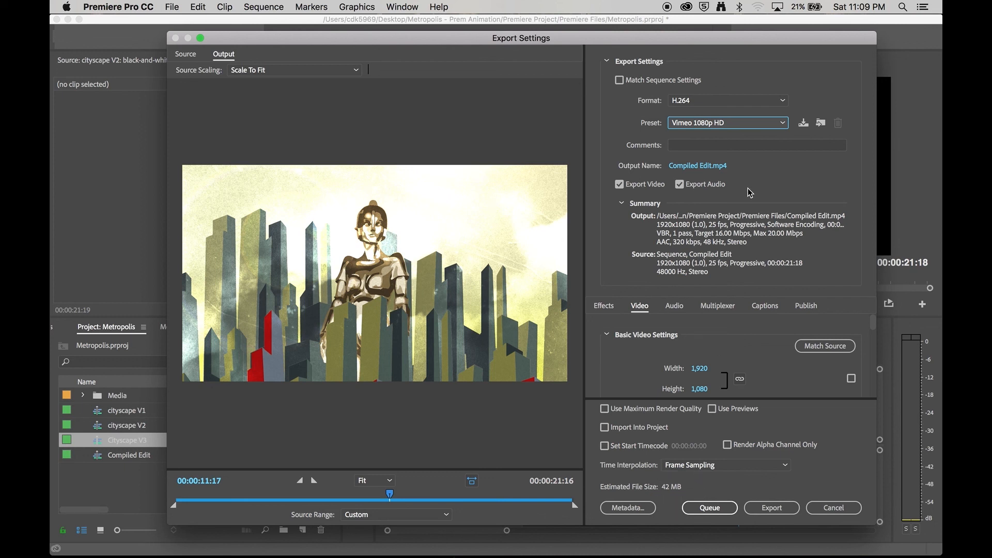
{"action": "left_click", "coordinate": [756, 130]}
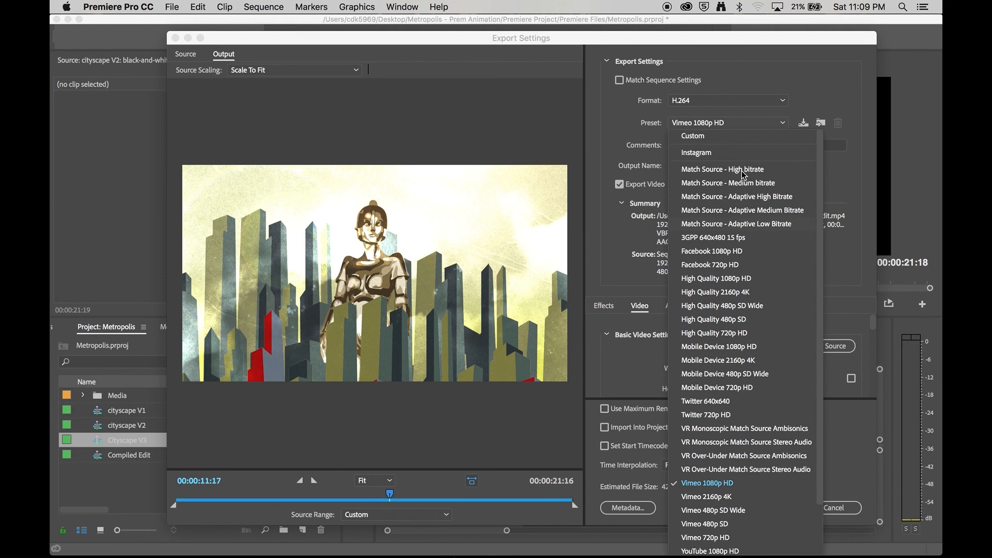
{"action": "left_click", "coordinate": [780, 170]}
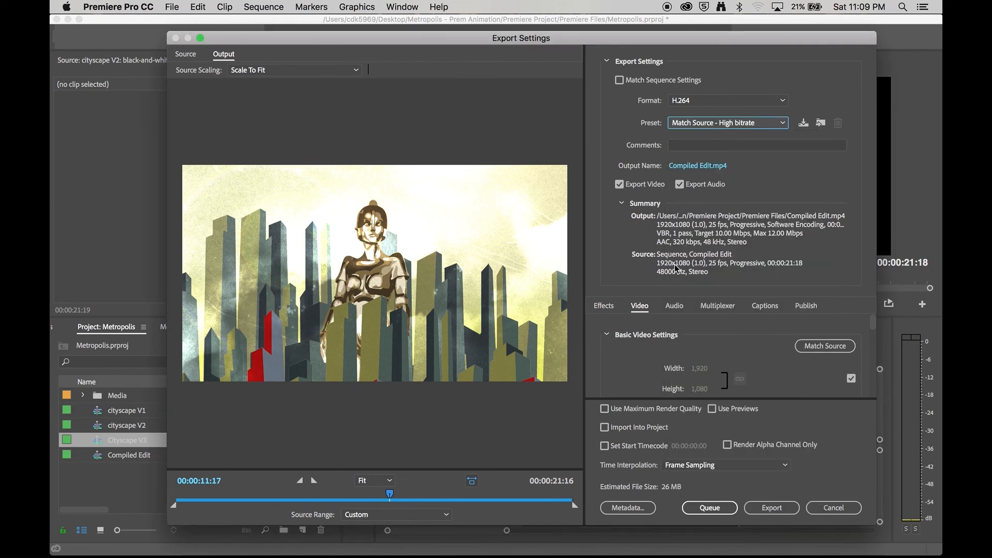
Set the export preset to Vimeo 1080p HD
{"action": "left_click", "coordinate": [765, 125]}
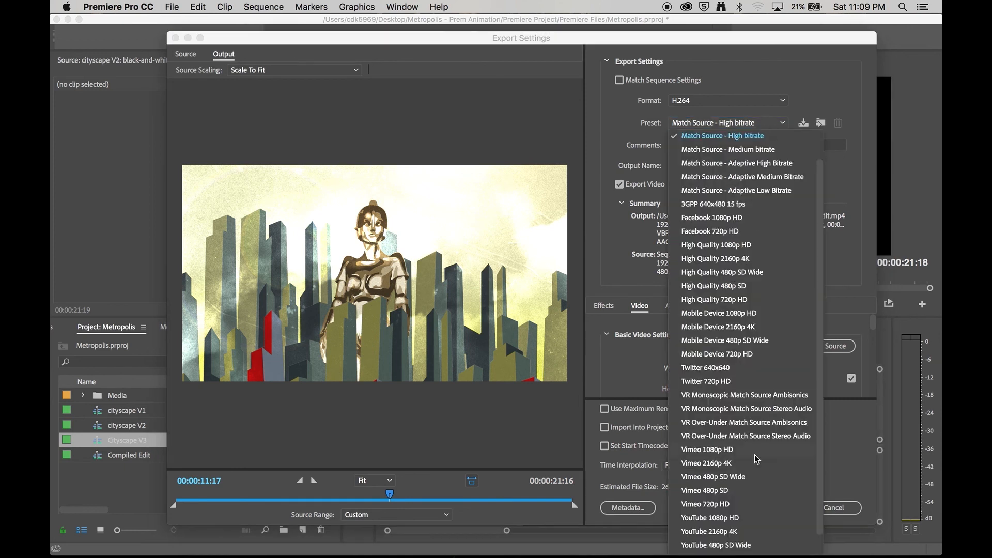
{"action": "scroll", "coordinate": [756, 460], "scroll_direction": "down", "scroll_amount": 2}
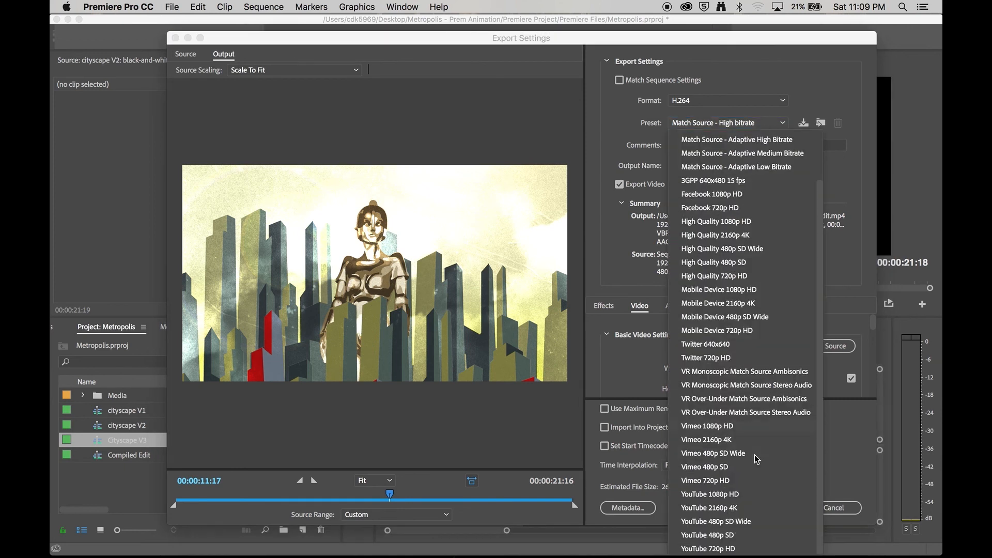
{"action": "left_click", "coordinate": [735, 427]}
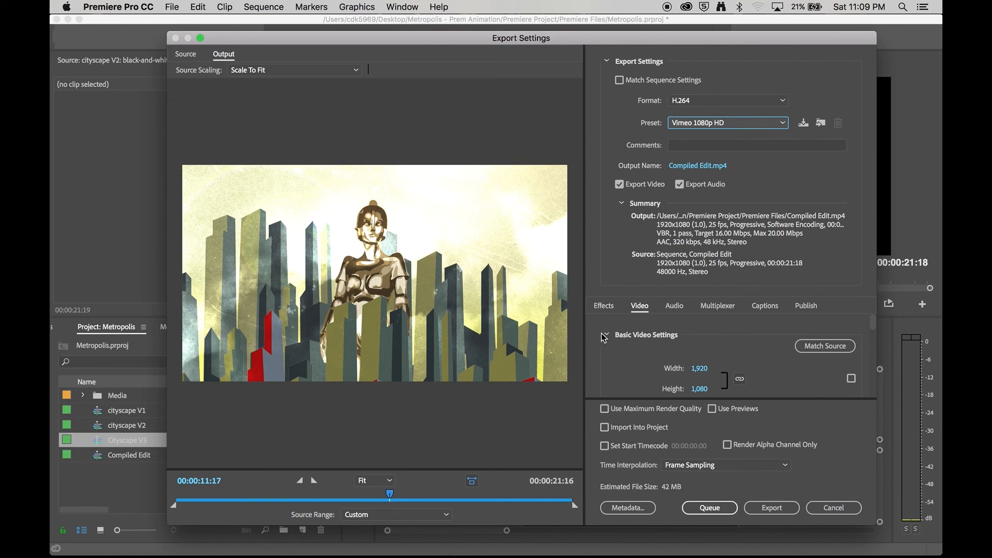
Set the export output to Compiled Edit v1.mp4 in the Exports folder of Premiere Project
{"action": "left_click", "coordinate": [690, 170]}
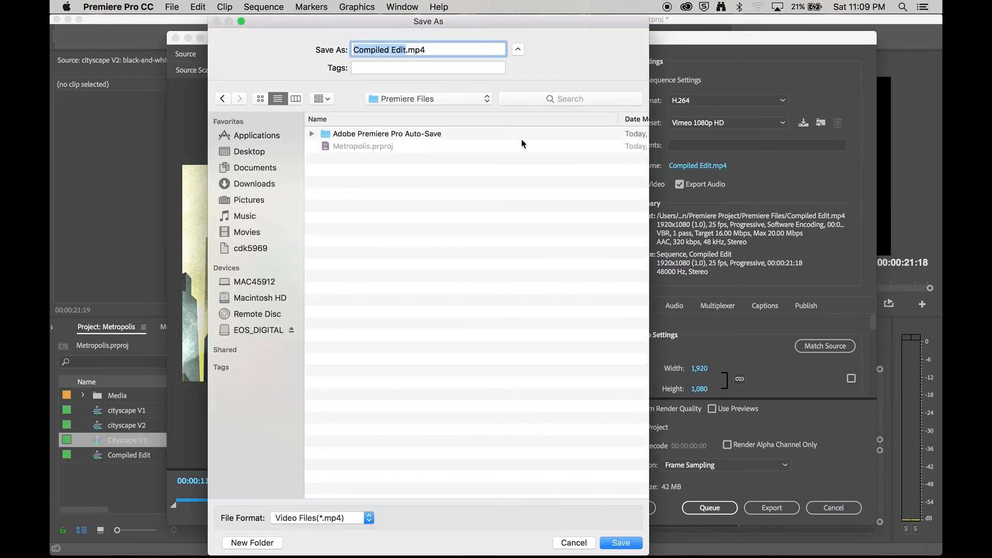
{"action": "left_click", "coordinate": [472, 102]}
{"action": "left_click", "coordinate": [469, 111]}
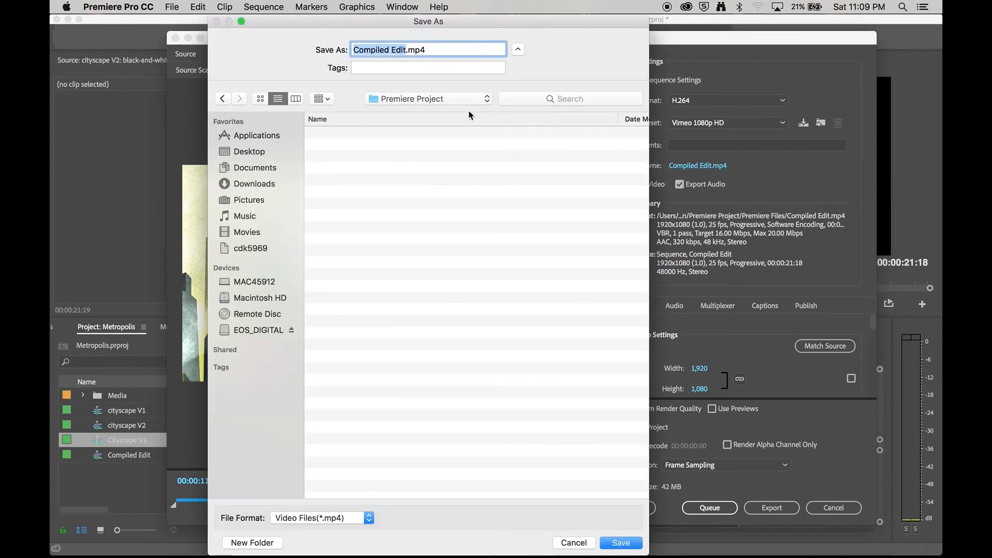
{"action": "double_click", "coordinate": [347, 169]}
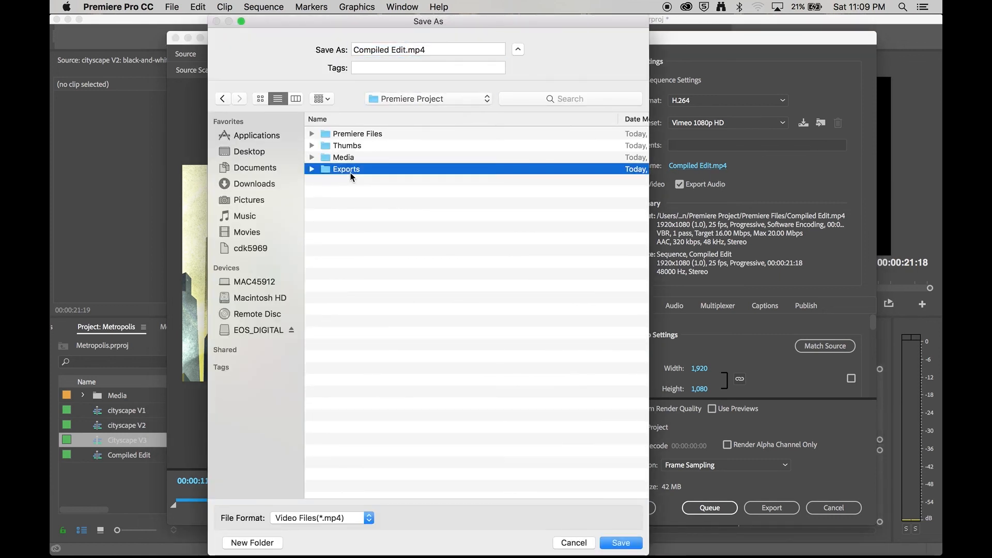
{"action": "left_click", "coordinate": [405, 52]}
{"action": "type", "text": "v1"}
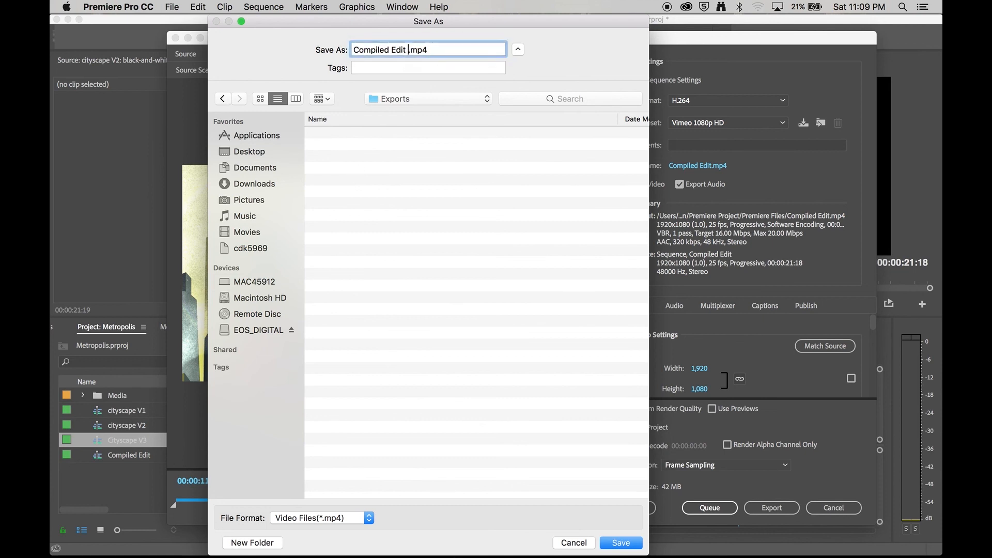
{"action": "left_click", "coordinate": [433, 172]}
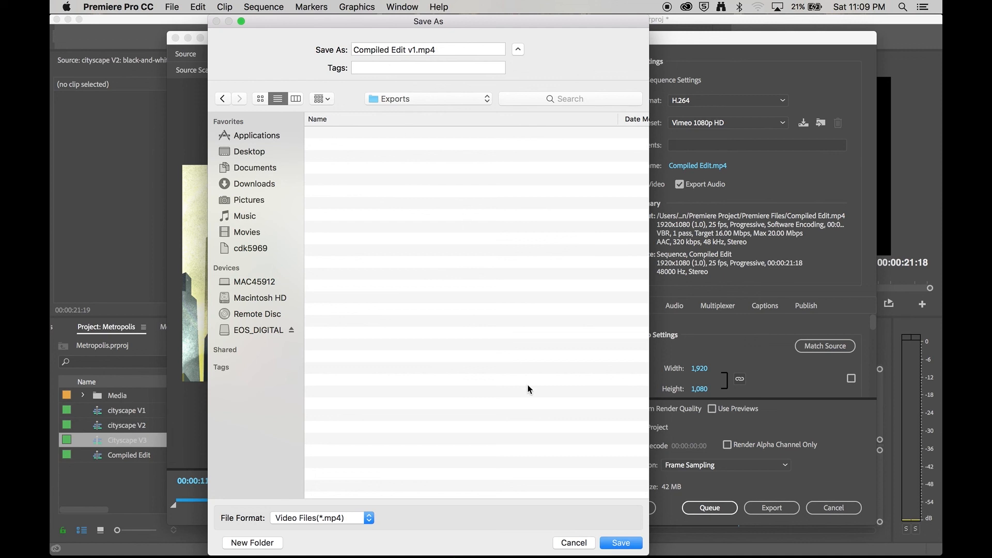
{"action": "left_click", "coordinate": [628, 546]}
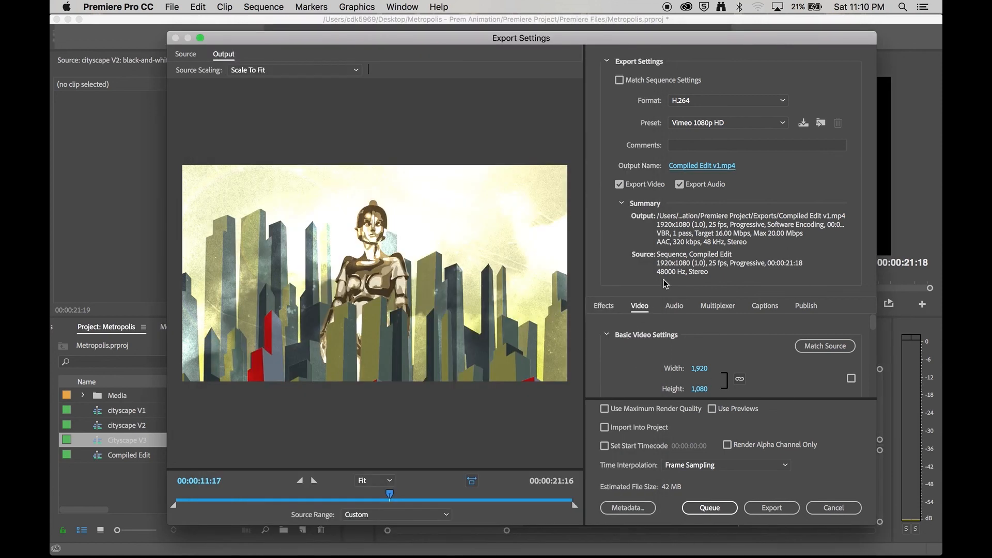
Enable Use Maximum Render Quality and export the sequence immediately
{"action": "left_click", "coordinate": [605, 409]}
{"action": "left_click", "coordinate": [780, 507]}
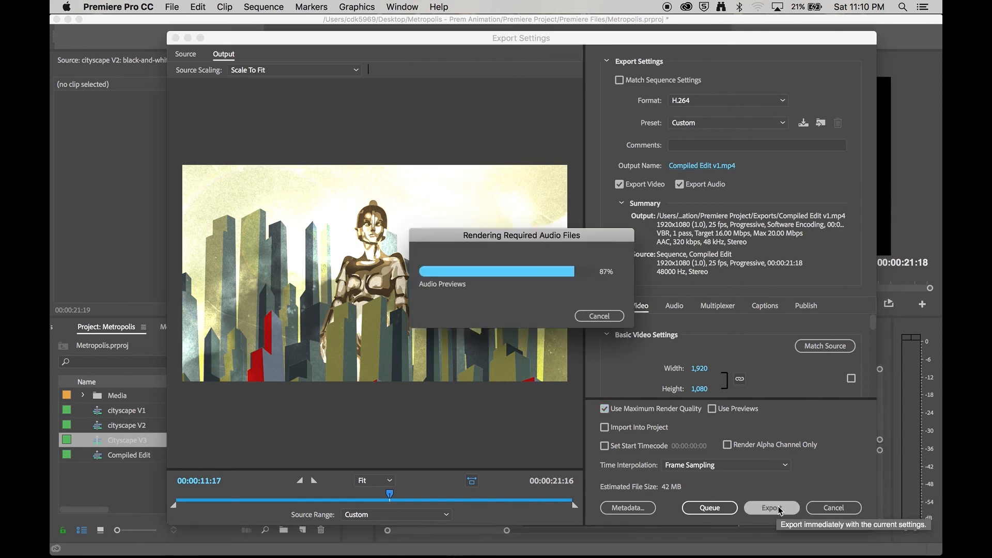